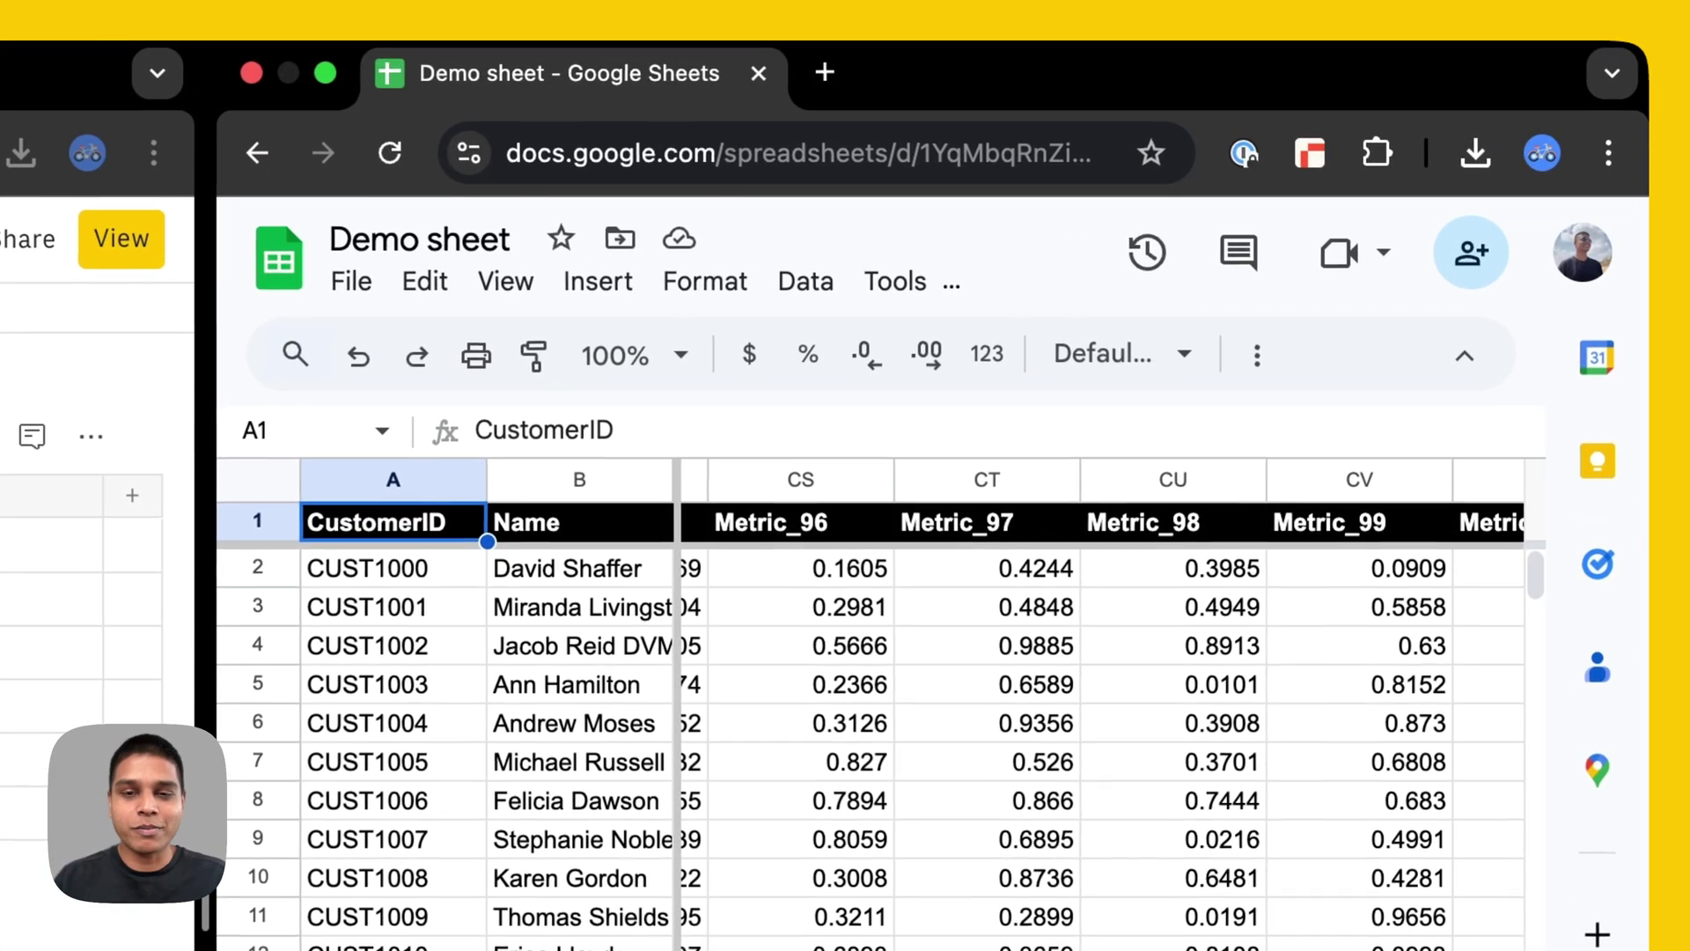
Step: Examine how far the data extends in the Customer data and Employee data sheets, checking the last columns and rows
key(ctrl+Right)
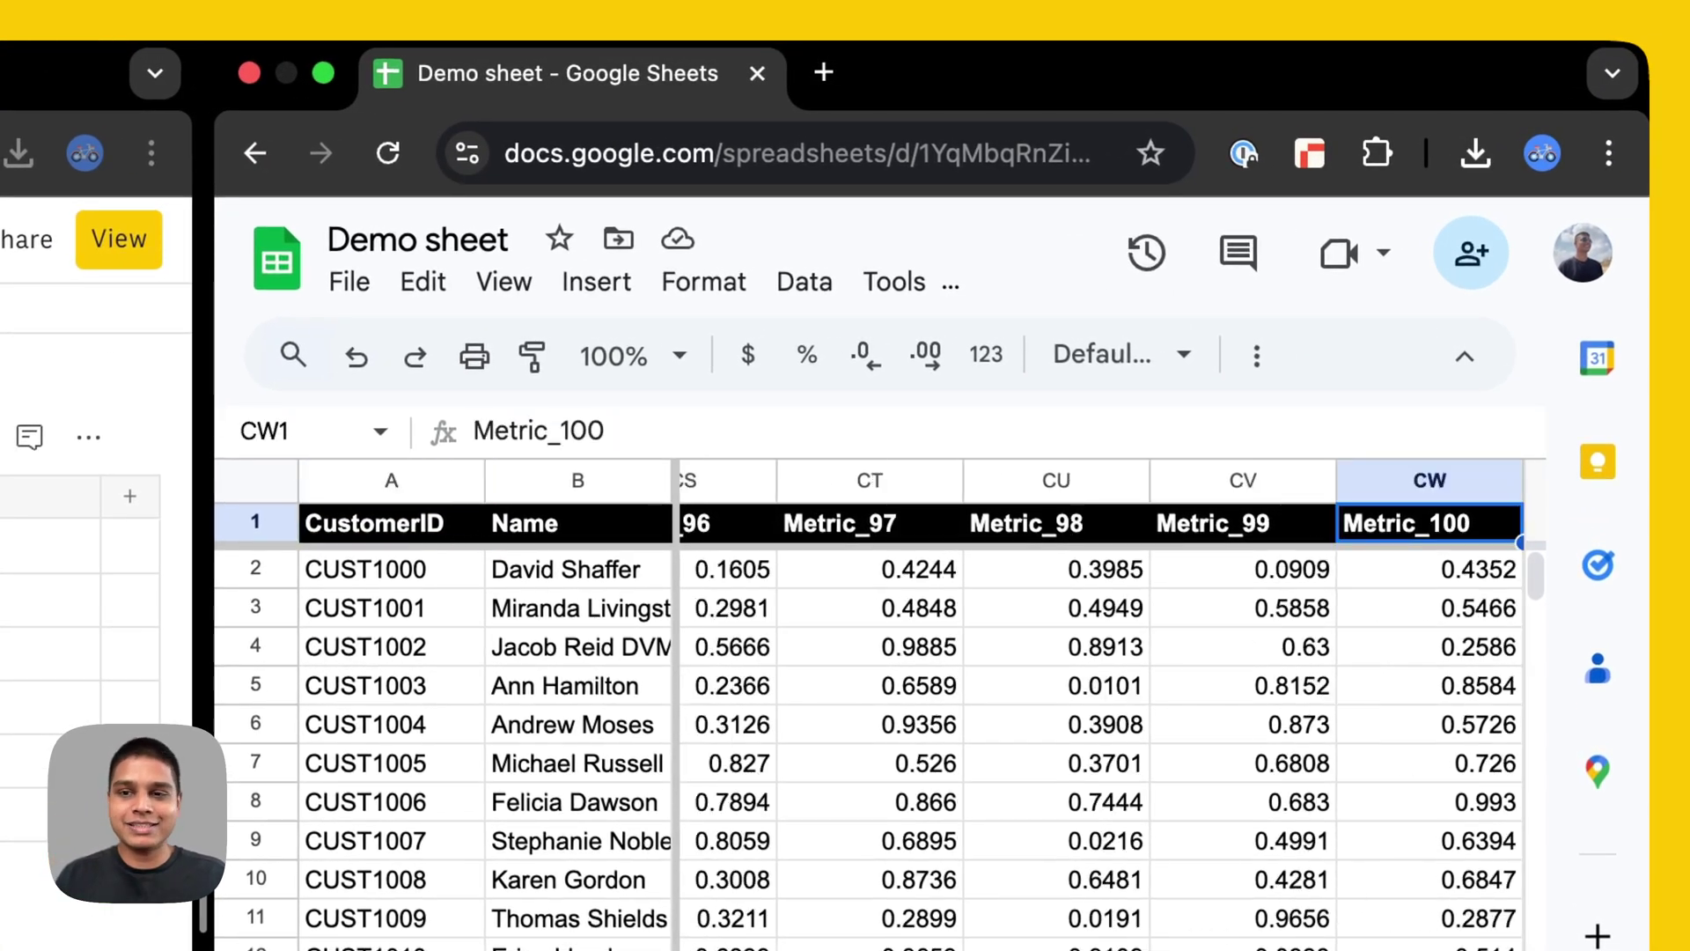
key(ctrl+Left)
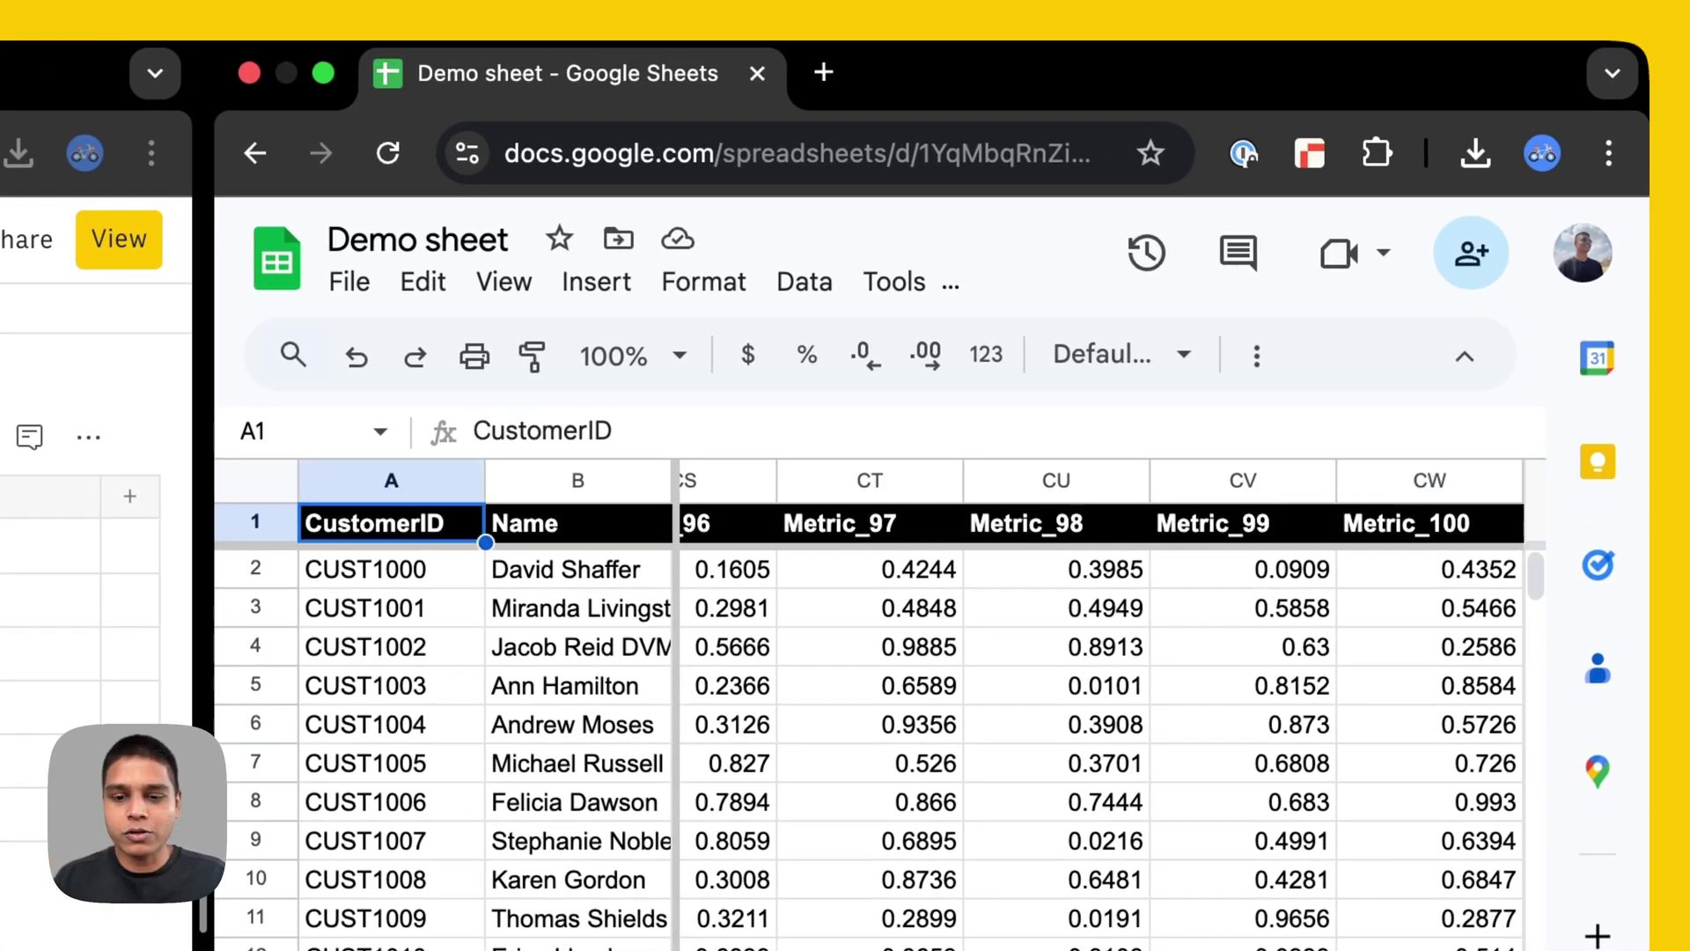
key(shift+super+Right)
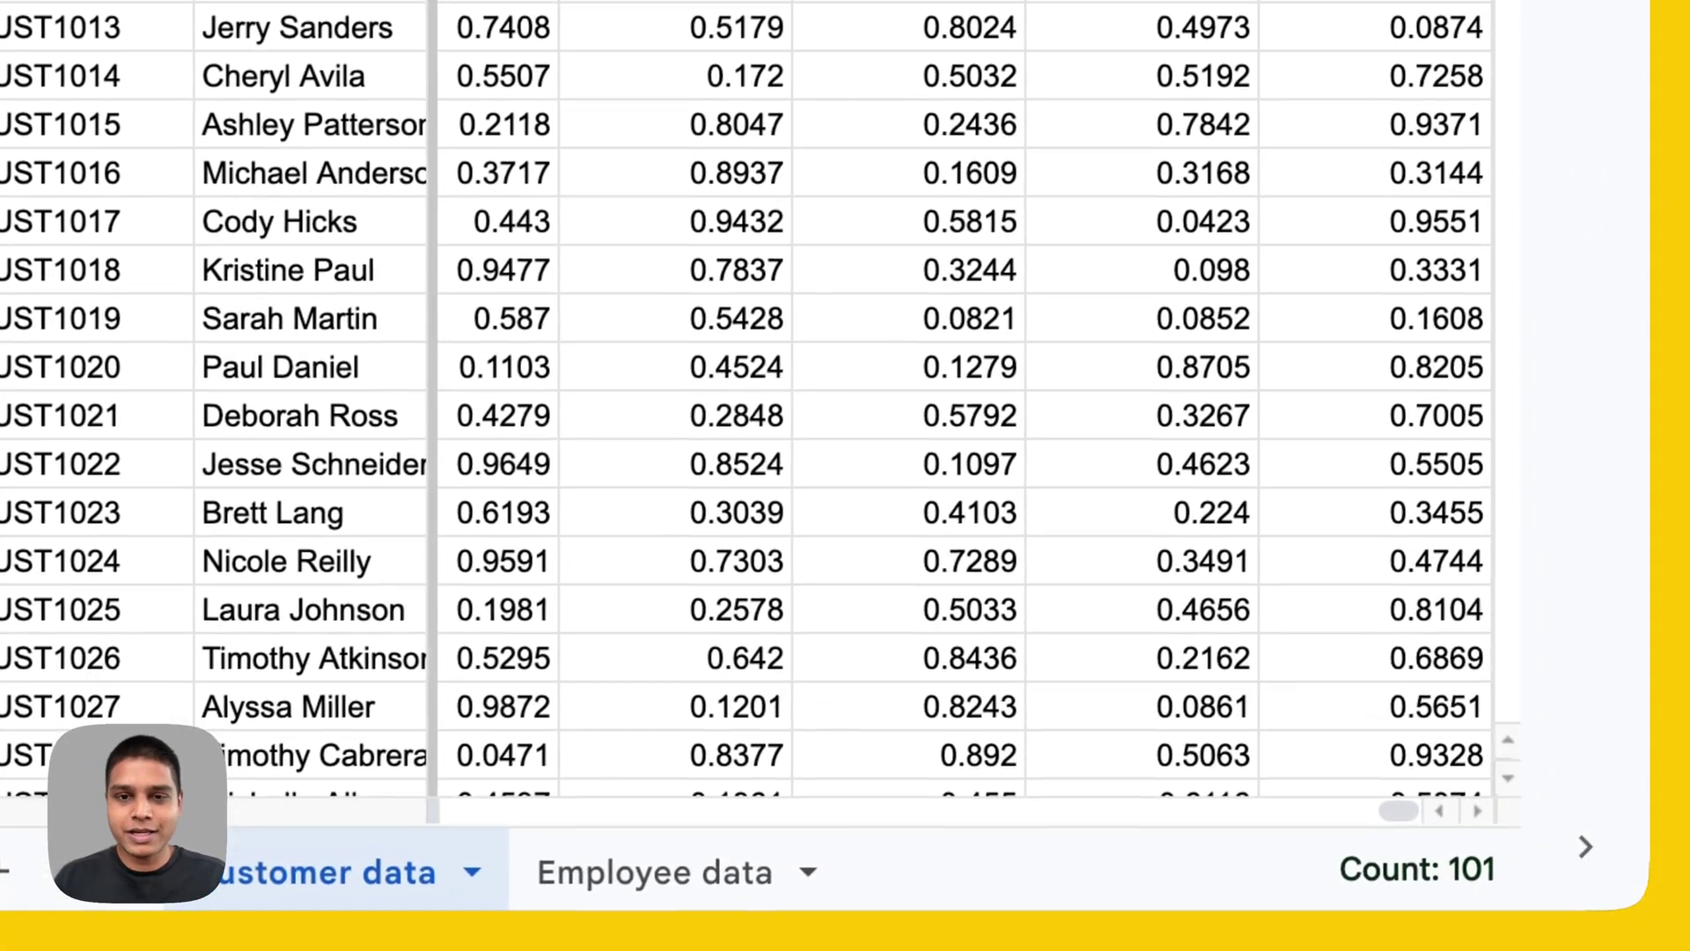
key(ctrl+Down)
key(ctrl+shift+Page_Down)
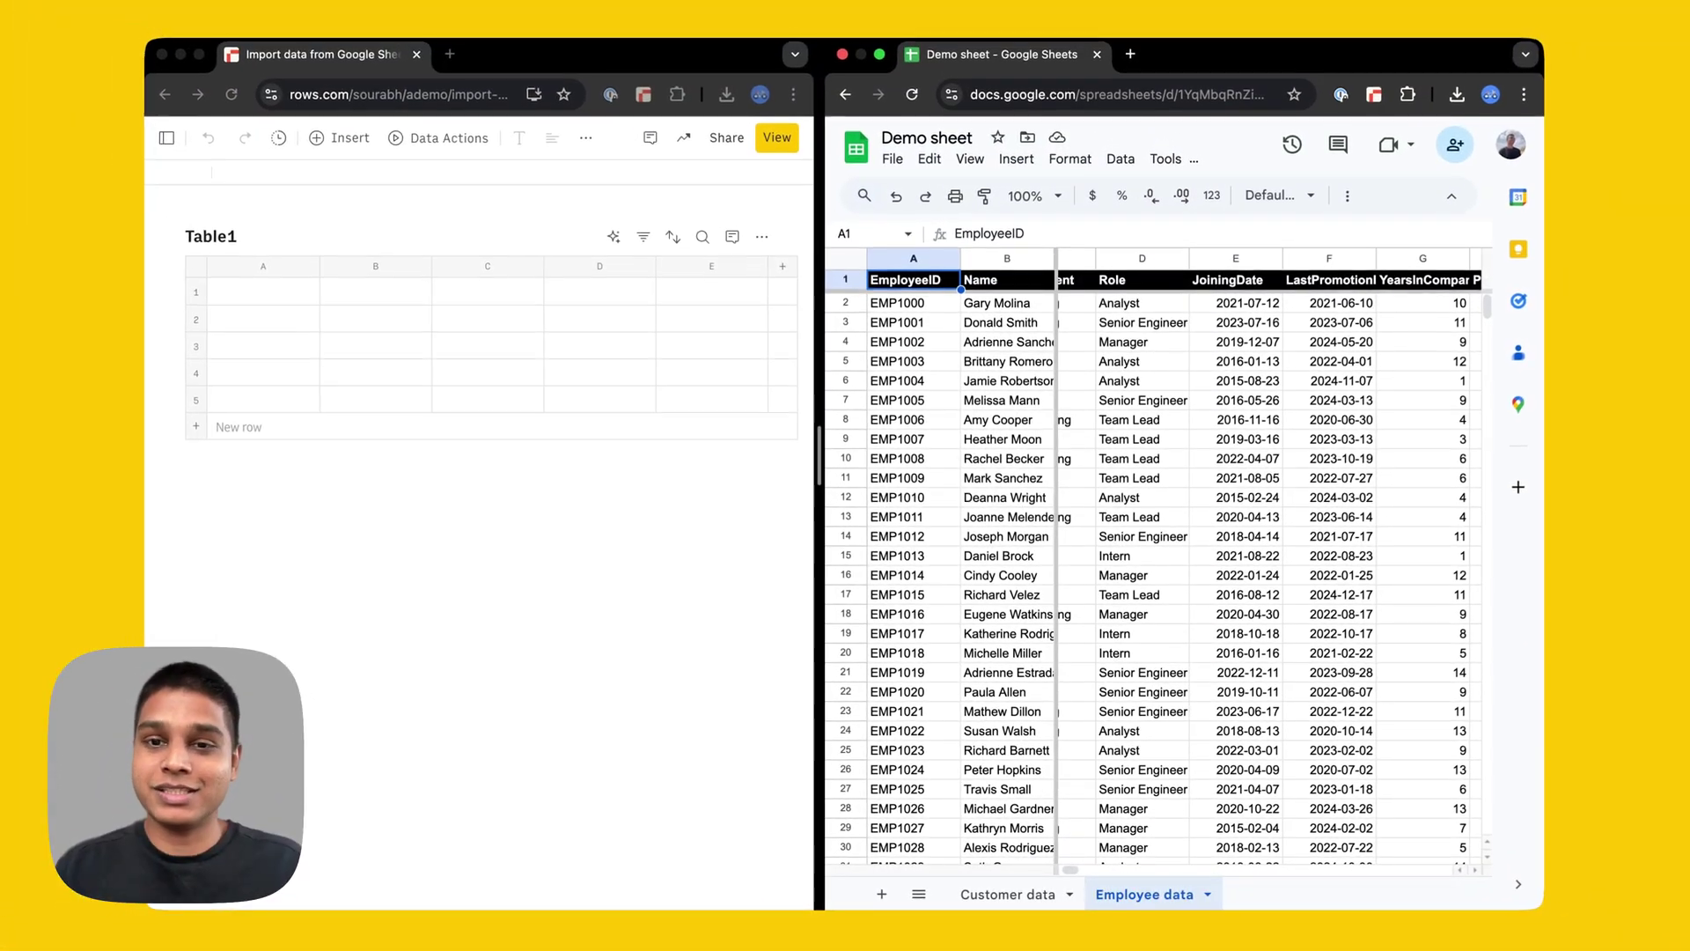
key(shift+super+Right)
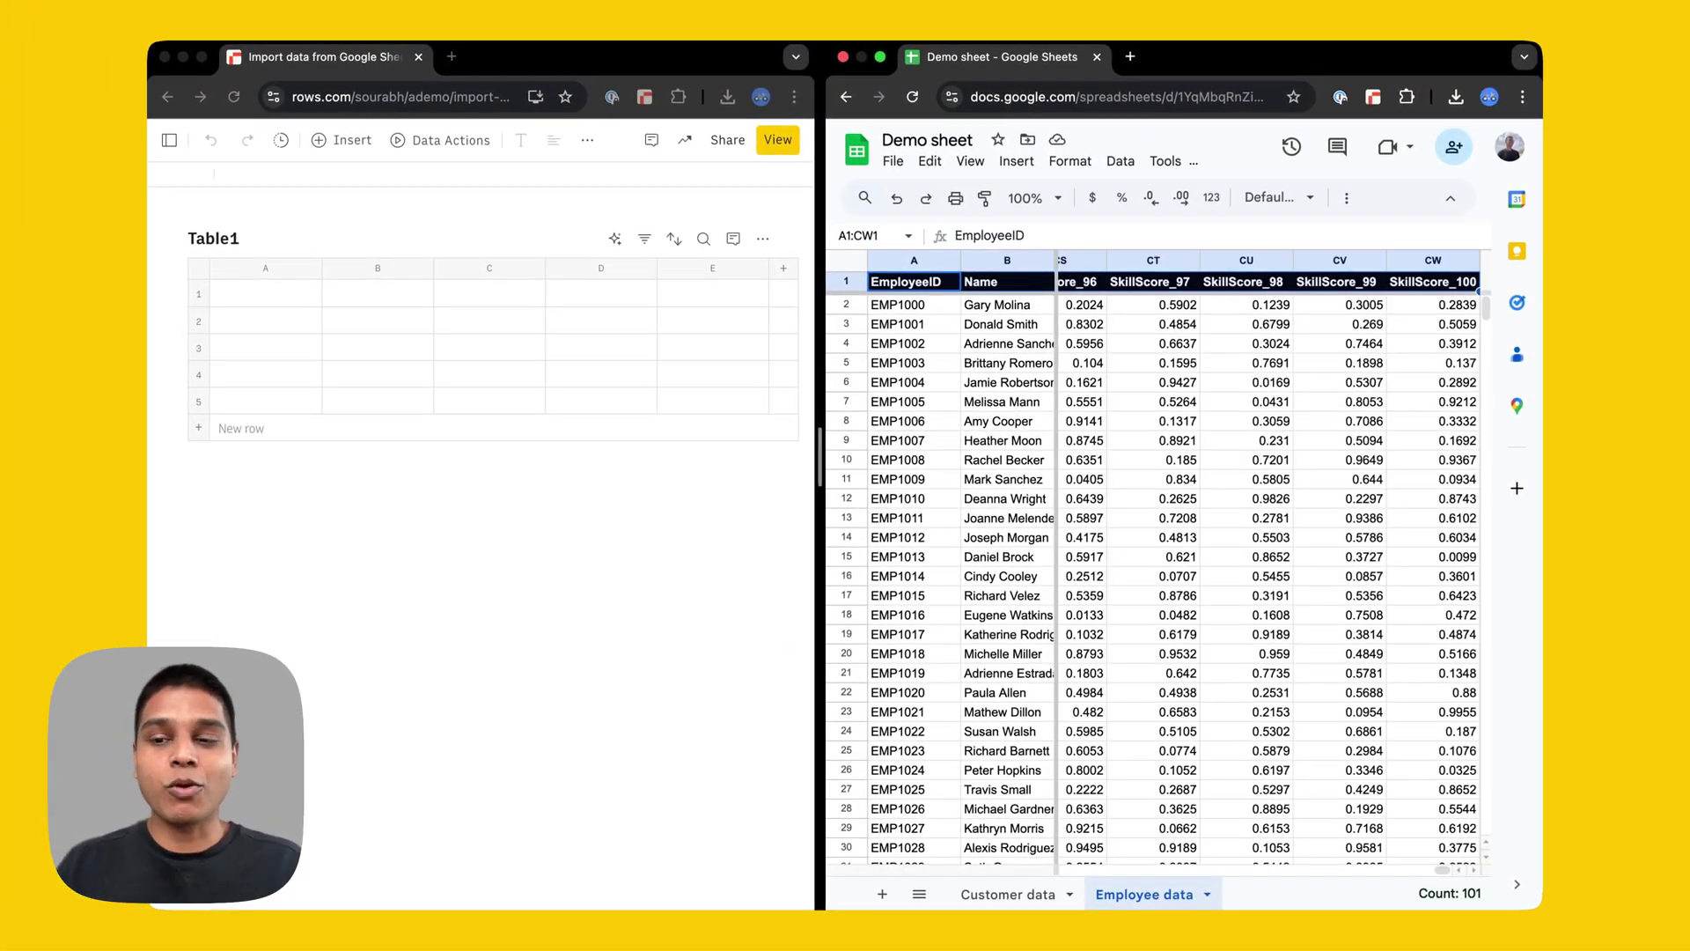
key(Left)
key(super+Down)
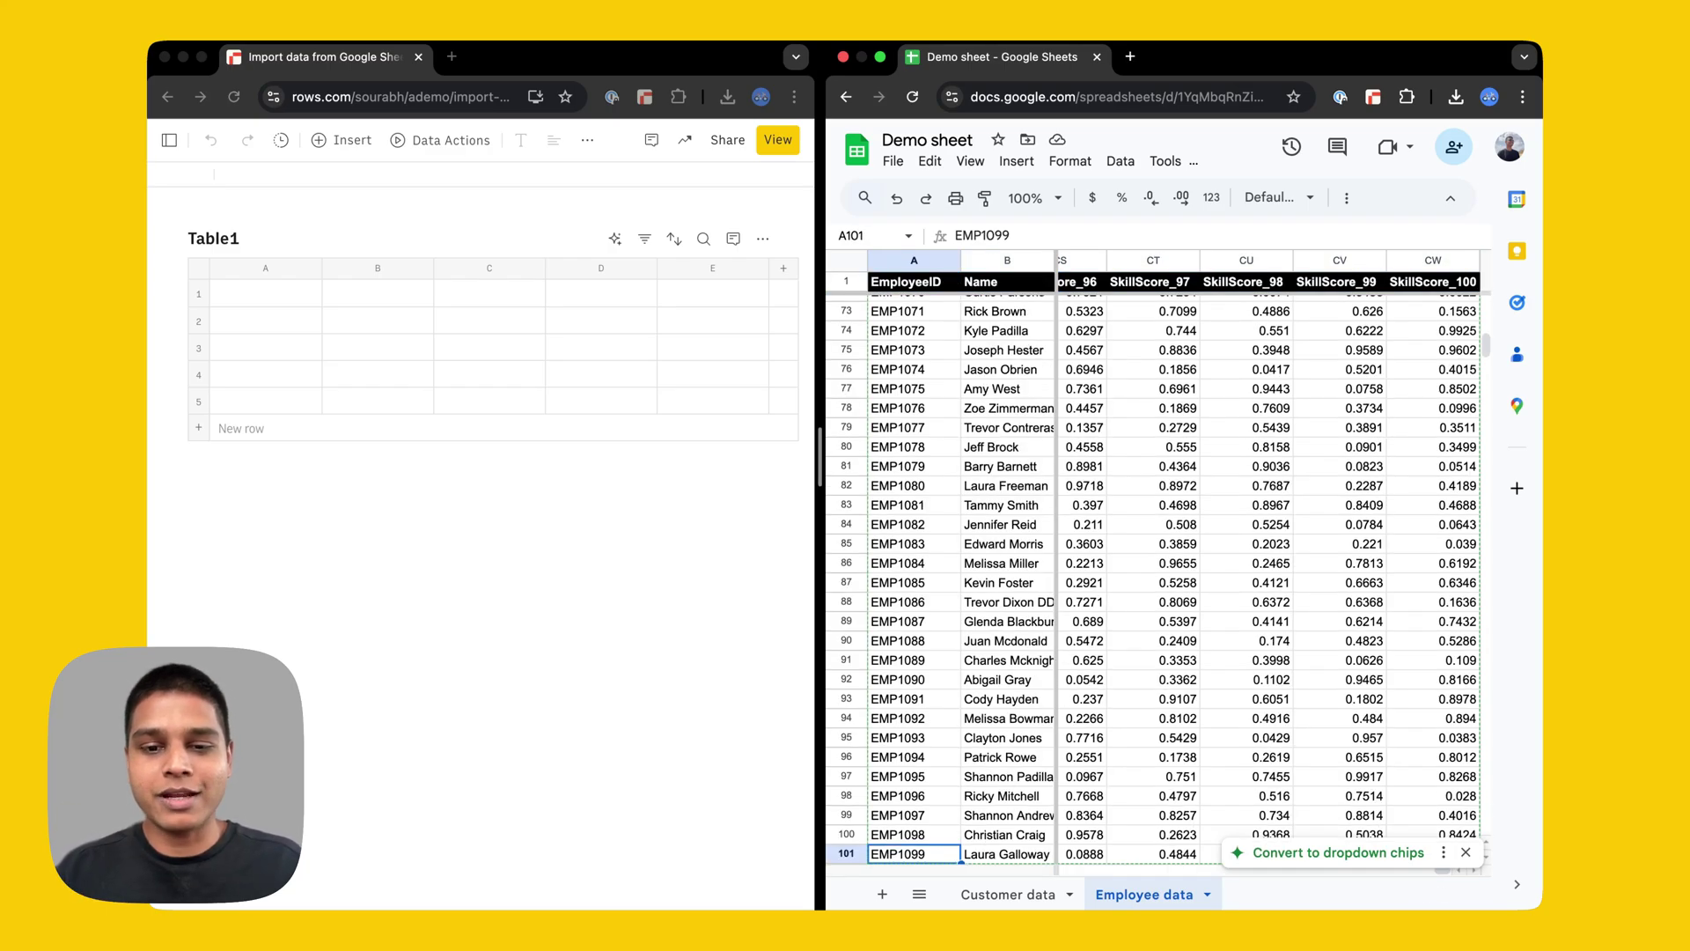
key(ctrl+shift+Page_Up)
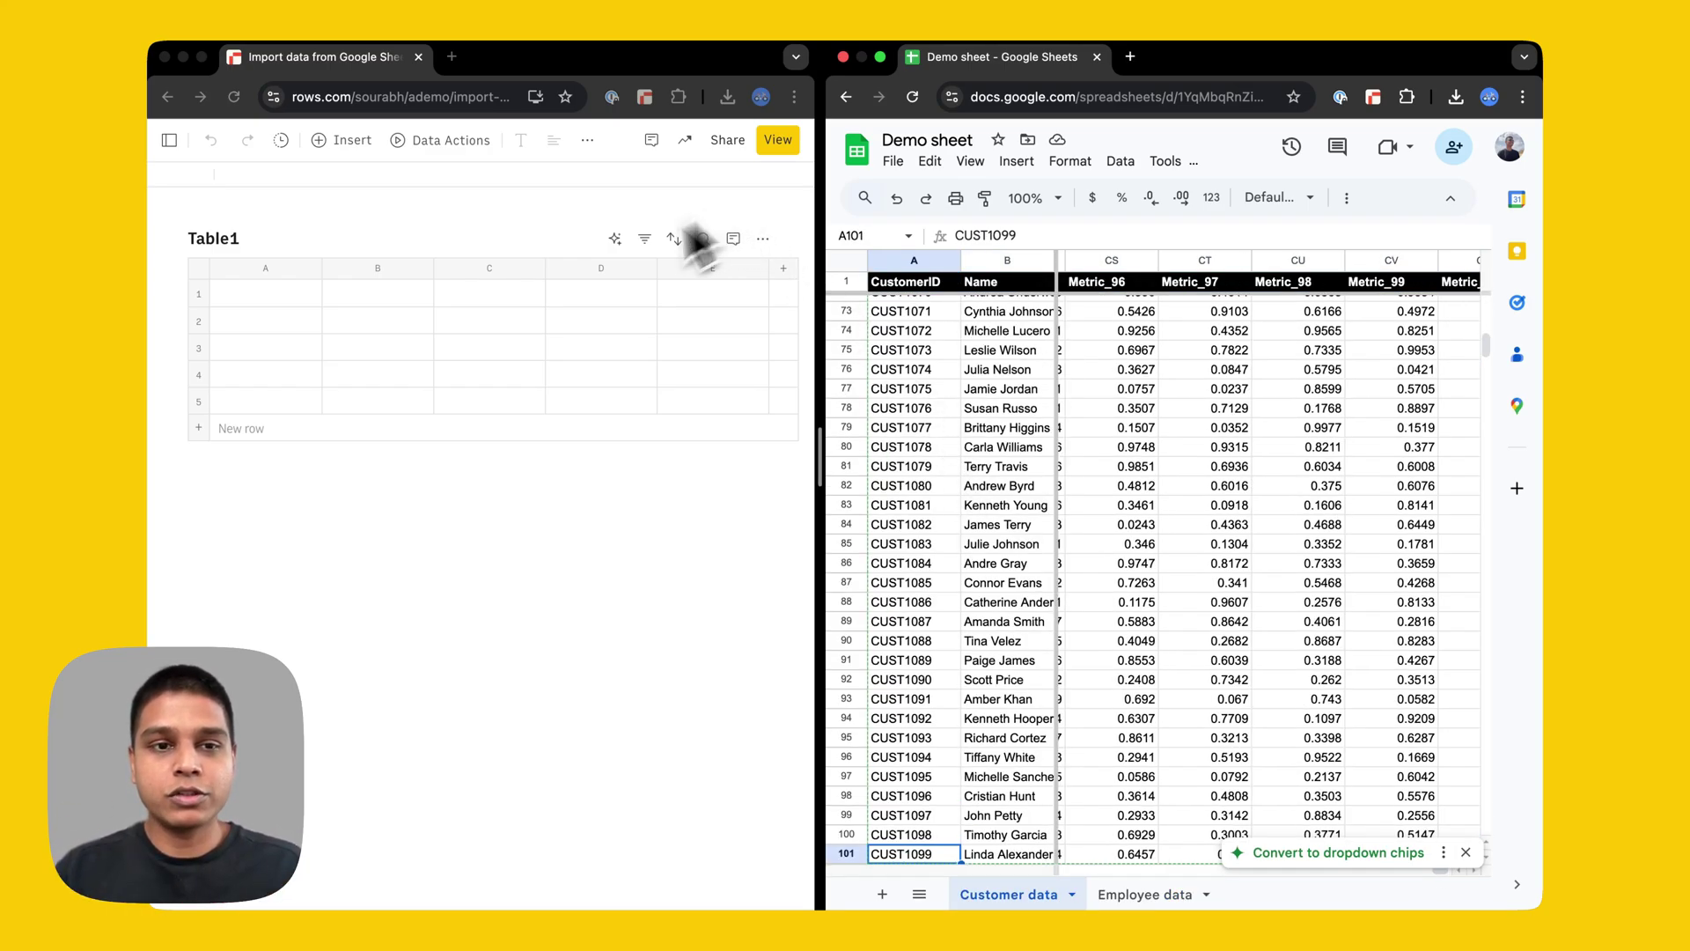
Step: Switch to the Rows spreadsheet, widen its window, search the data actions for "shee" and choose the Google Sheets import
drag(811, 340, 1061, 348)
click(458, 156)
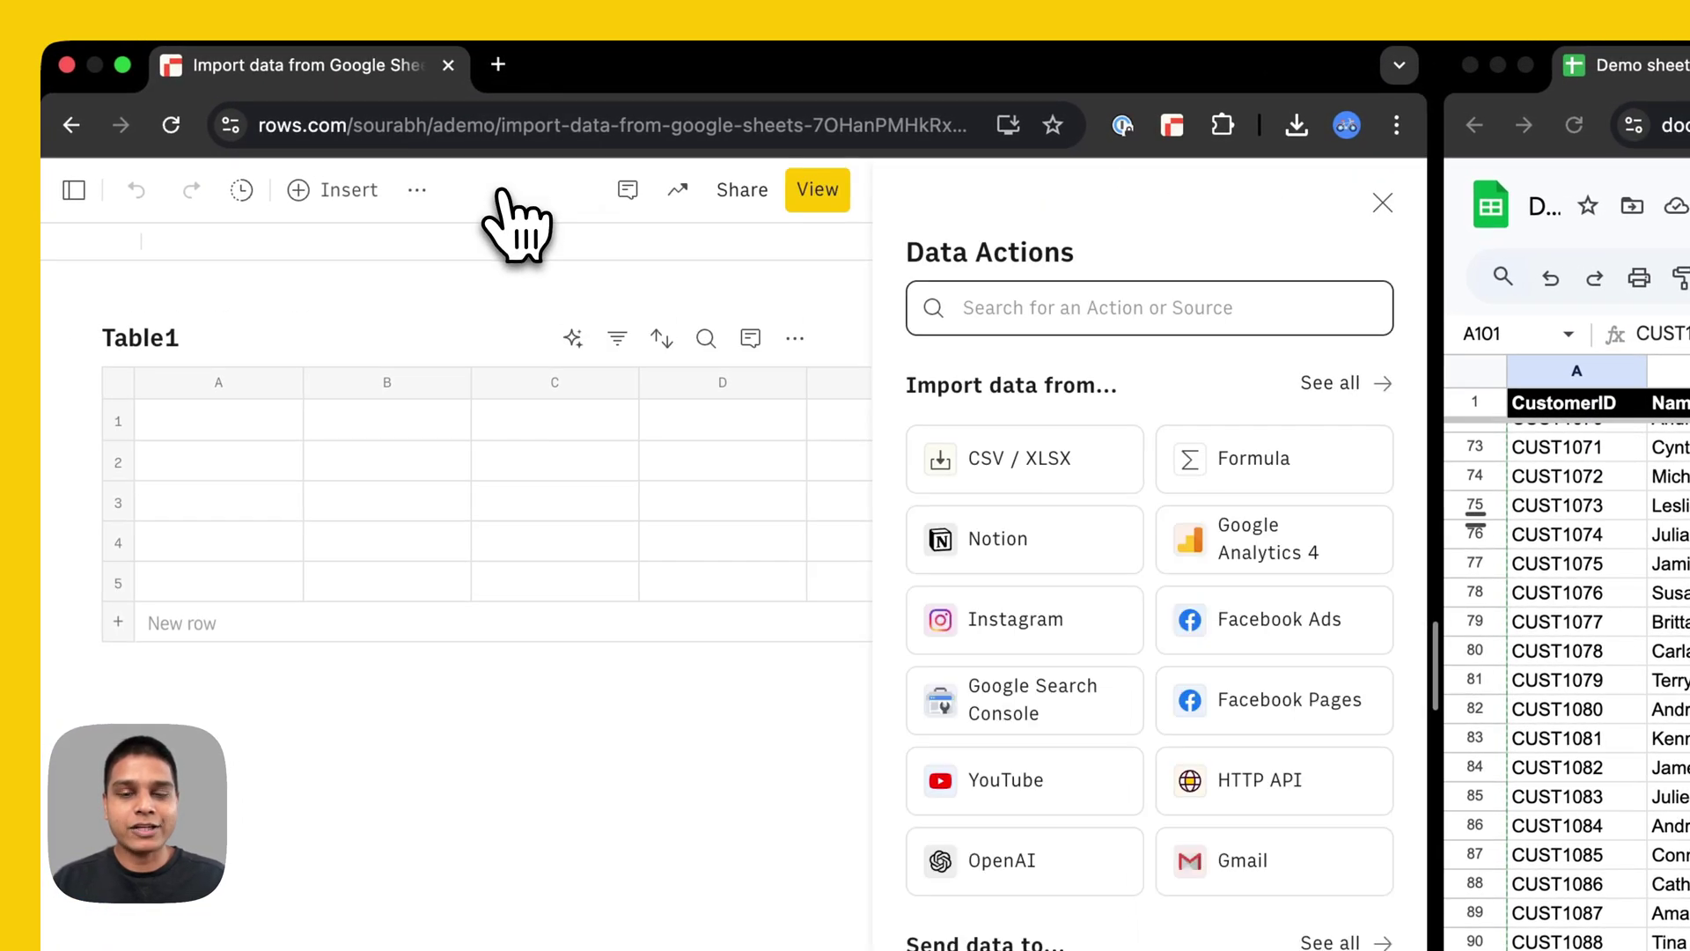
text(shet)
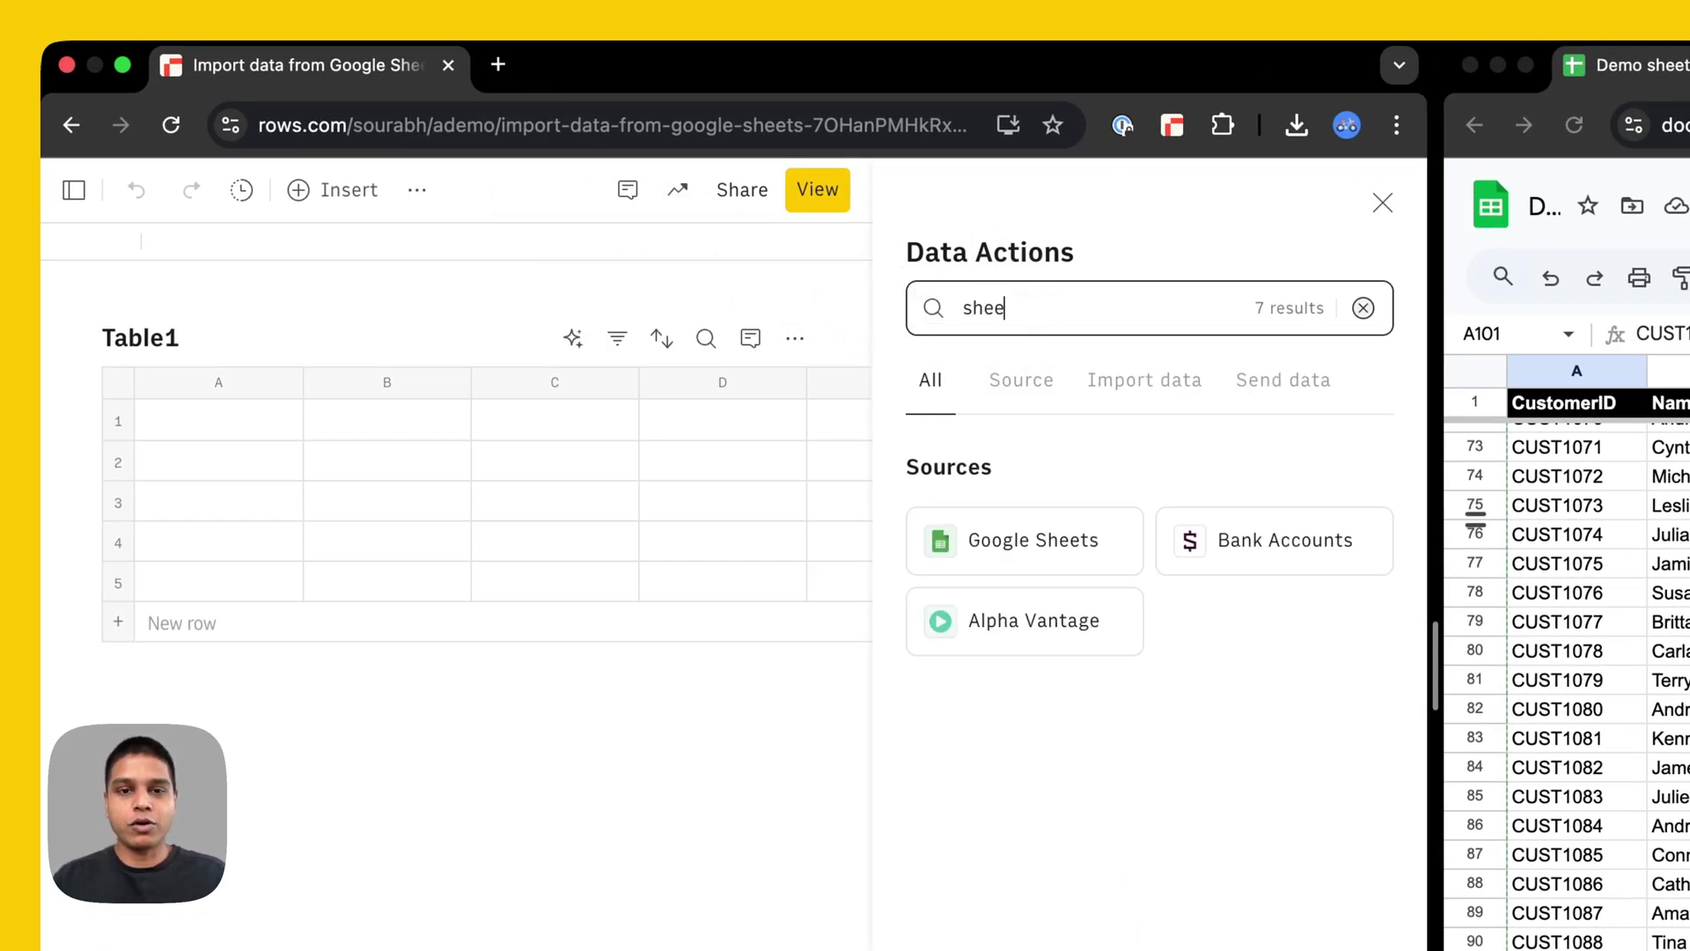
click(1028, 528)
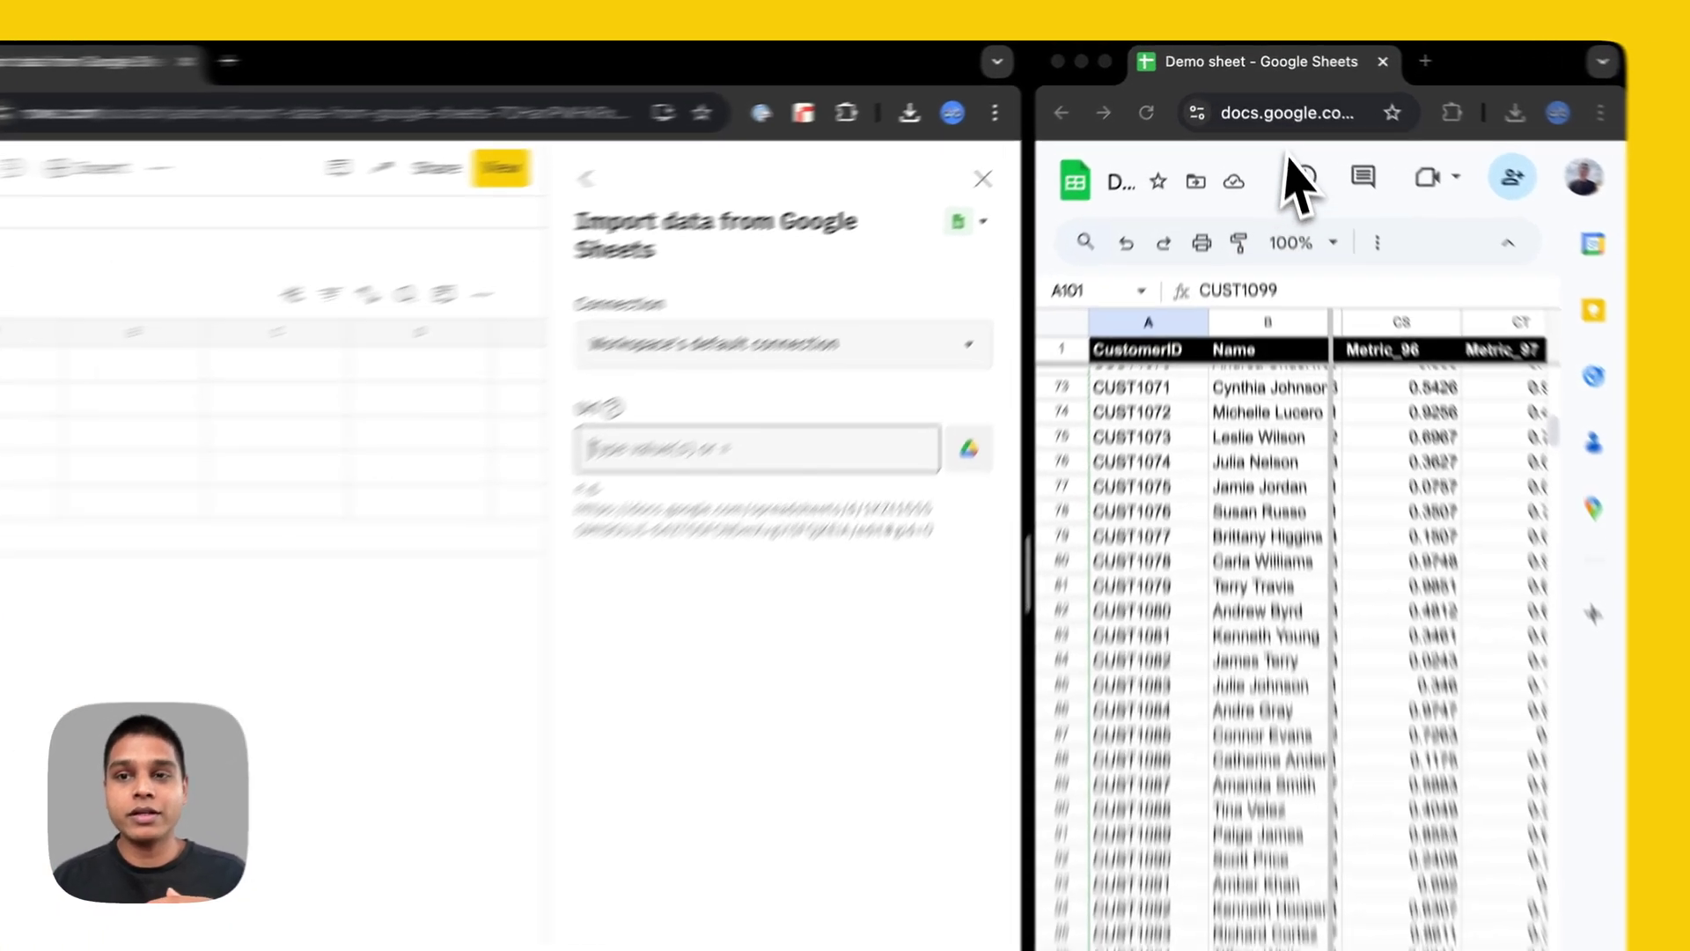
click(1303, 96)
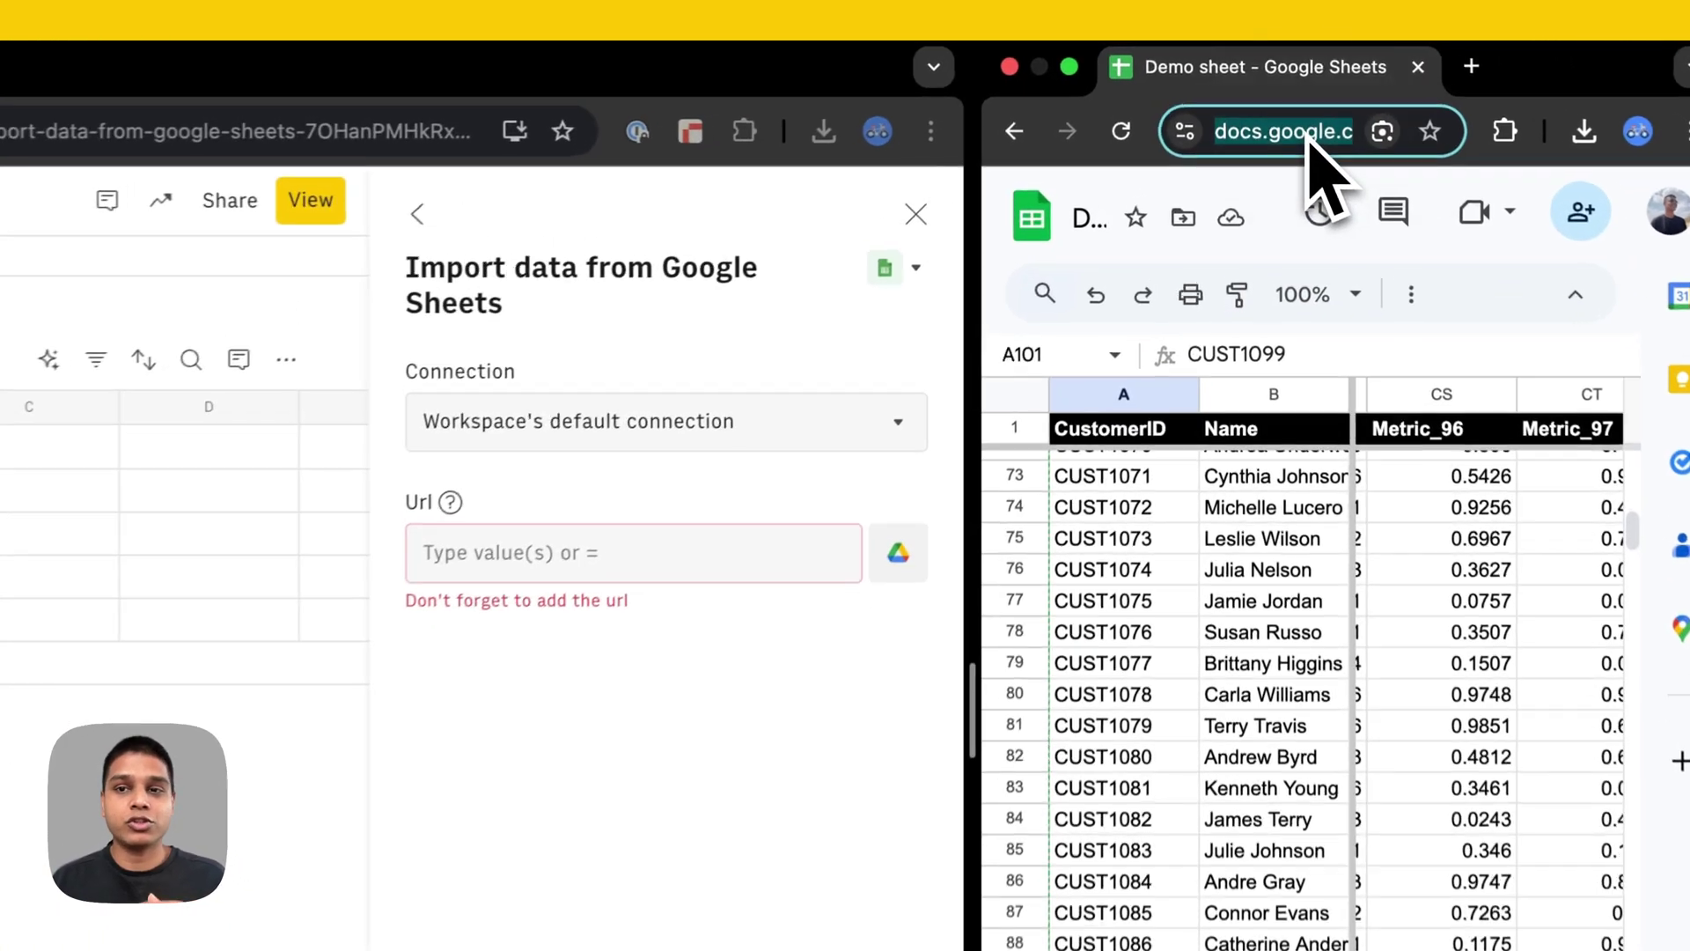
right_click(1310, 137)
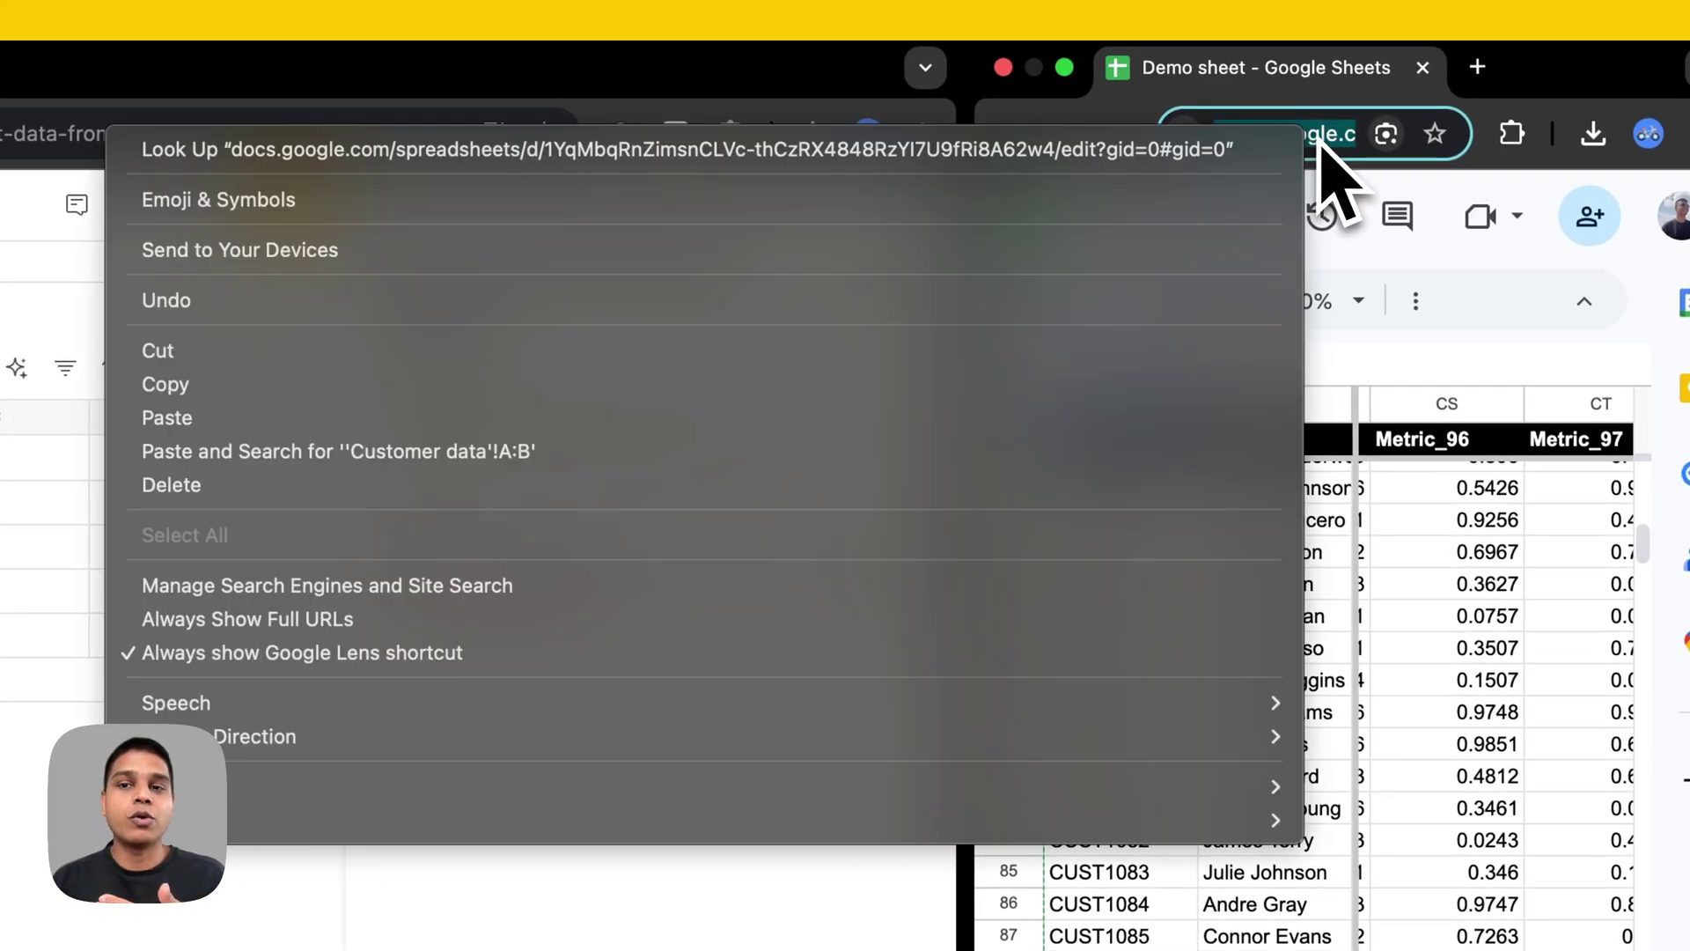
click(1319, 141)
Step: Fill the import Url by picking the Demo sheet file from Google Drive after selecting the Google account
click(716, 566)
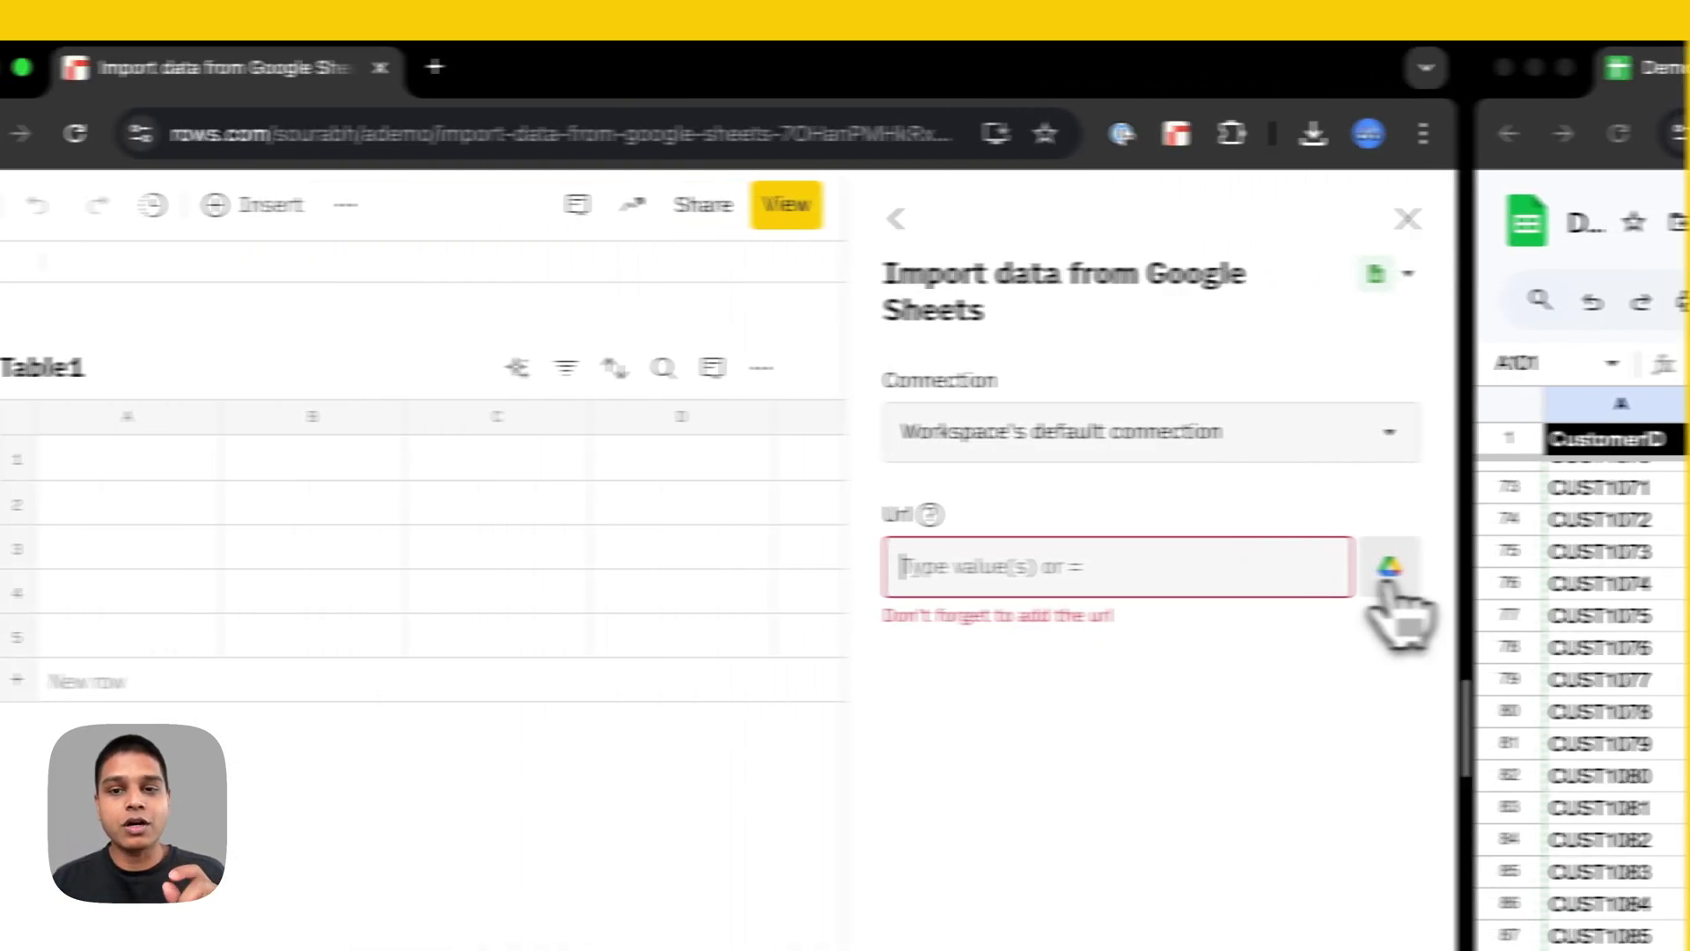
click(889, 566)
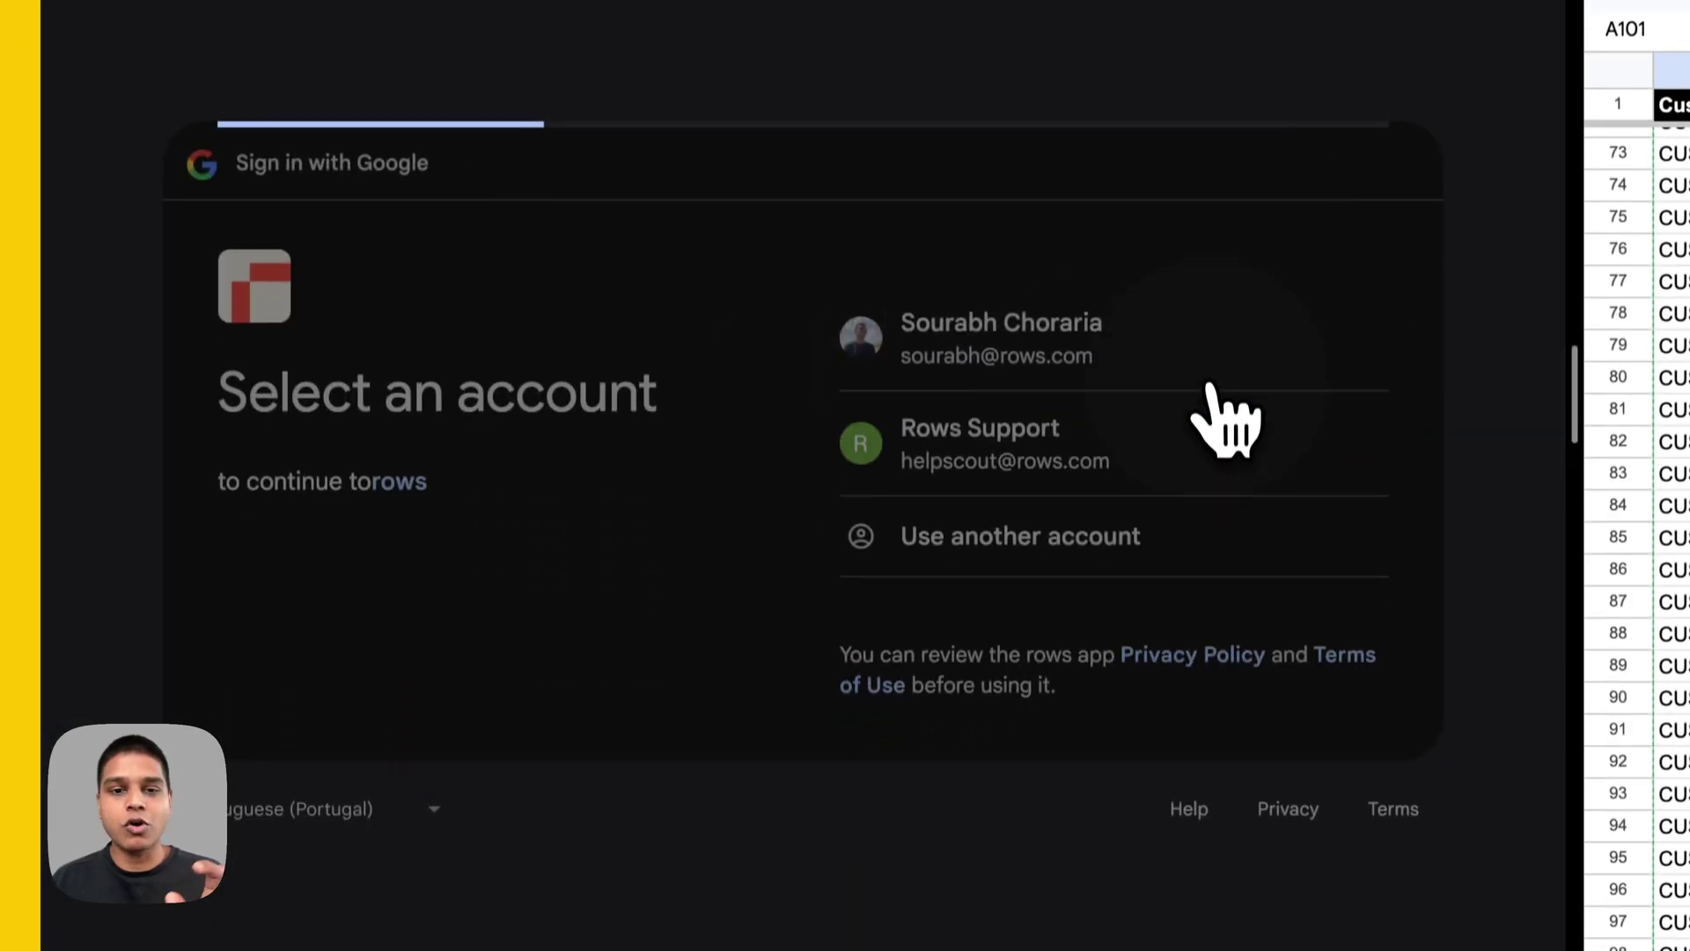
click(1208, 537)
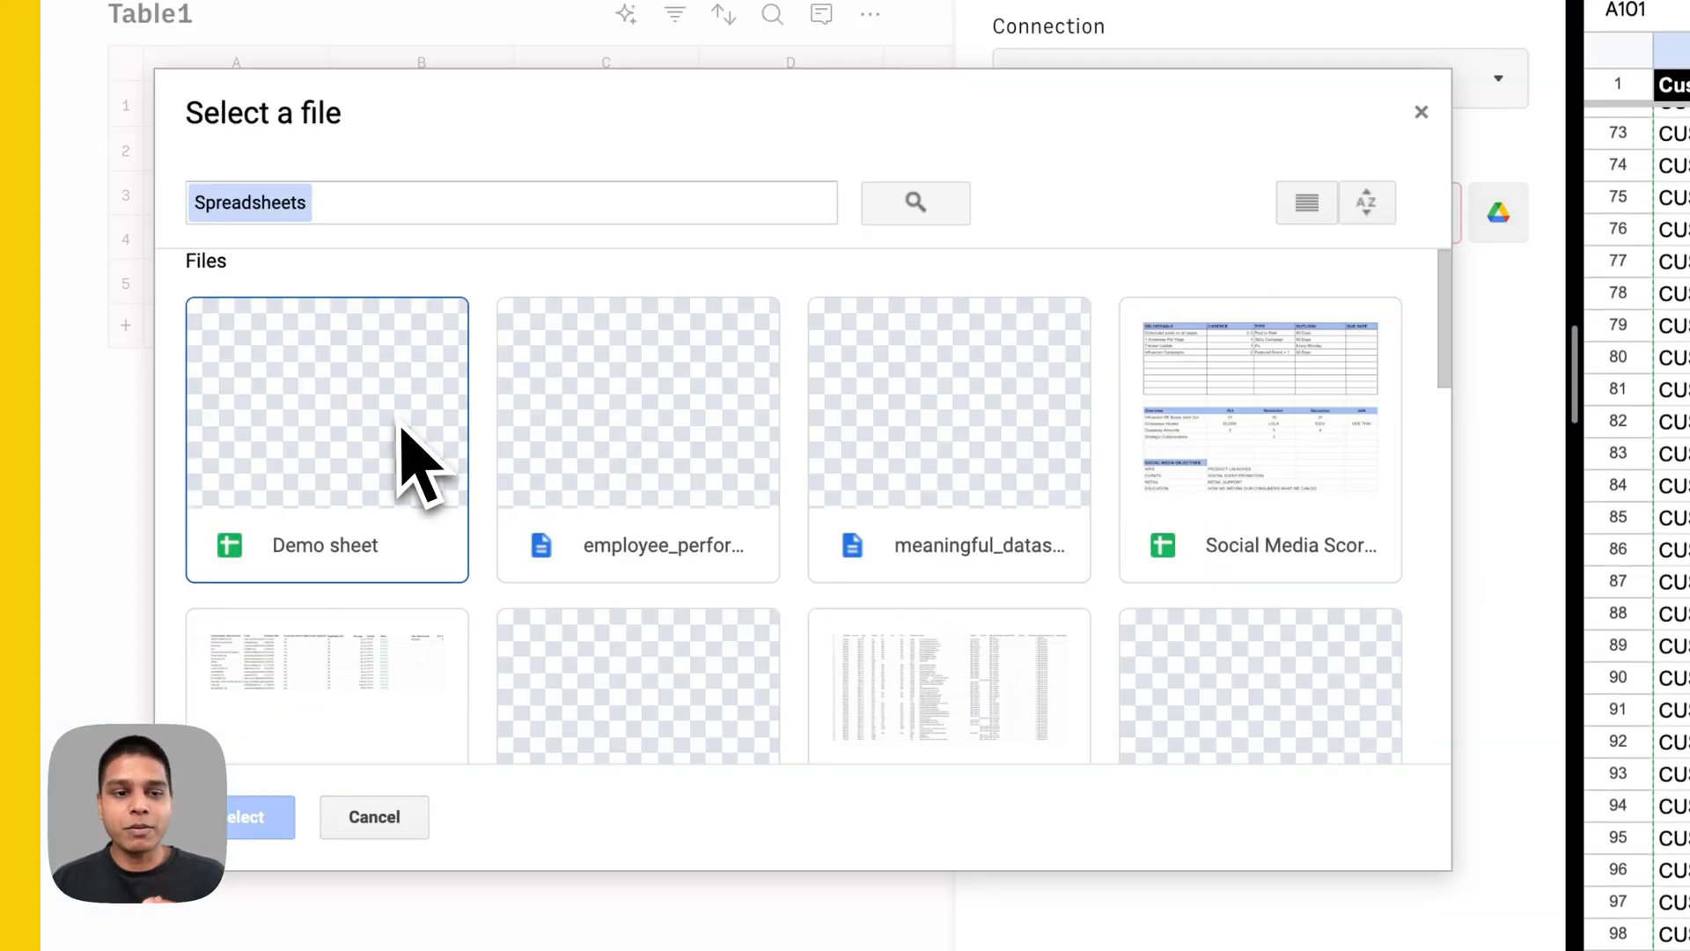
double_click(400, 431)
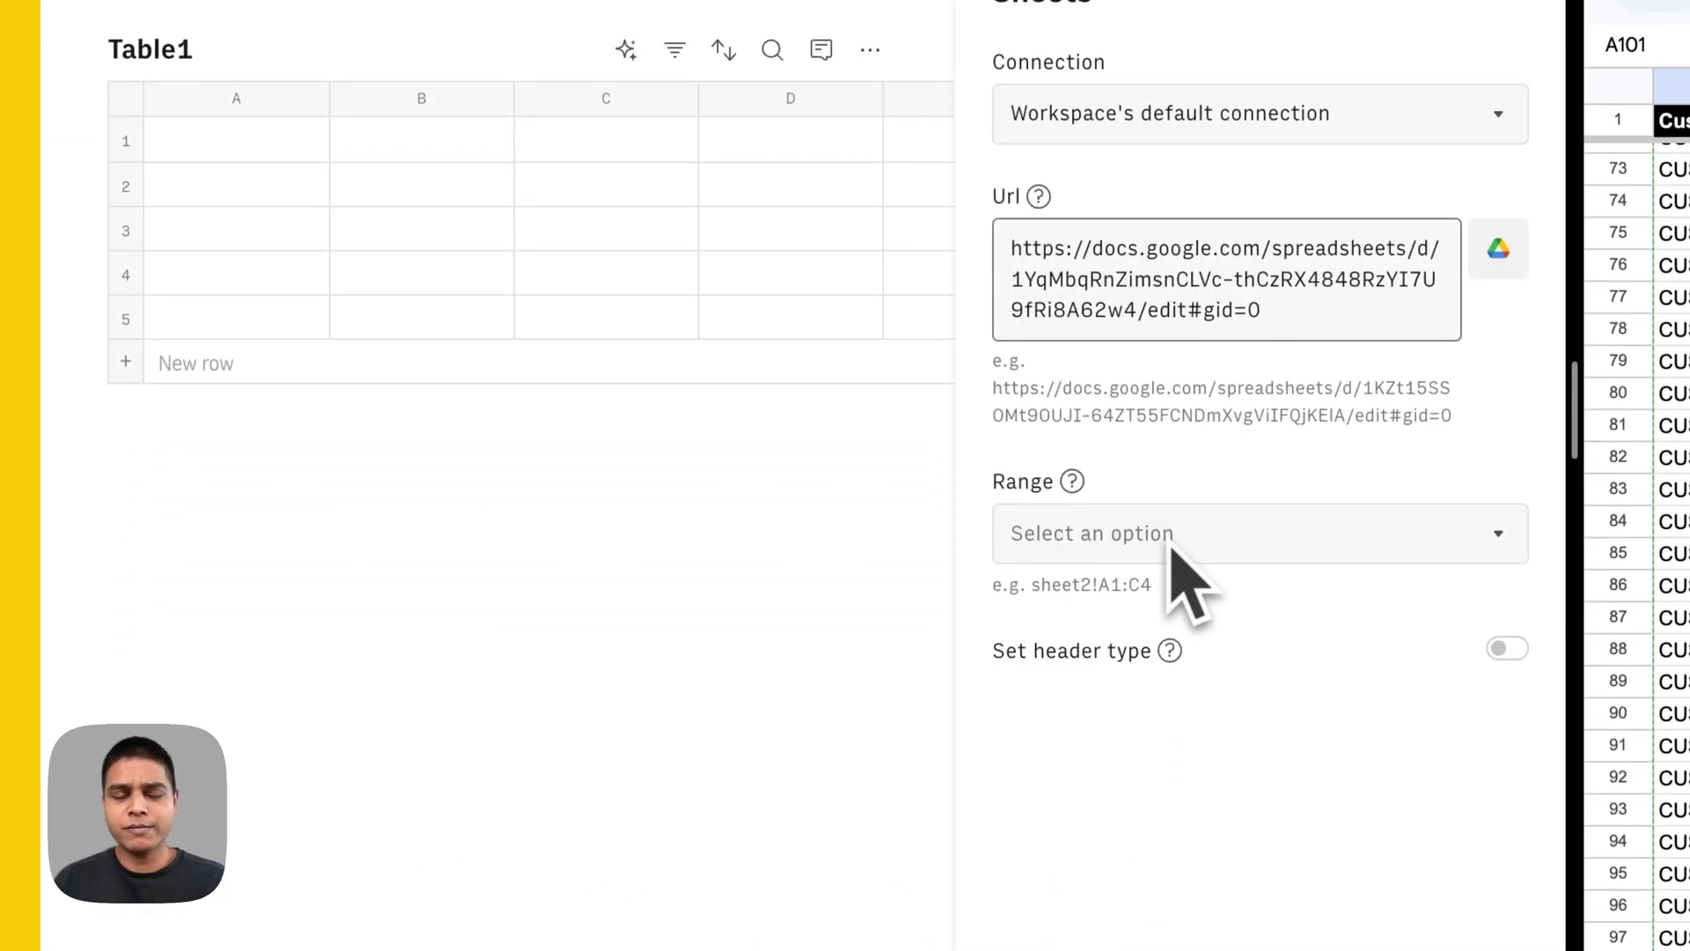
Step: Set the import range to 'Customer data'!A:Z
click(1168, 543)
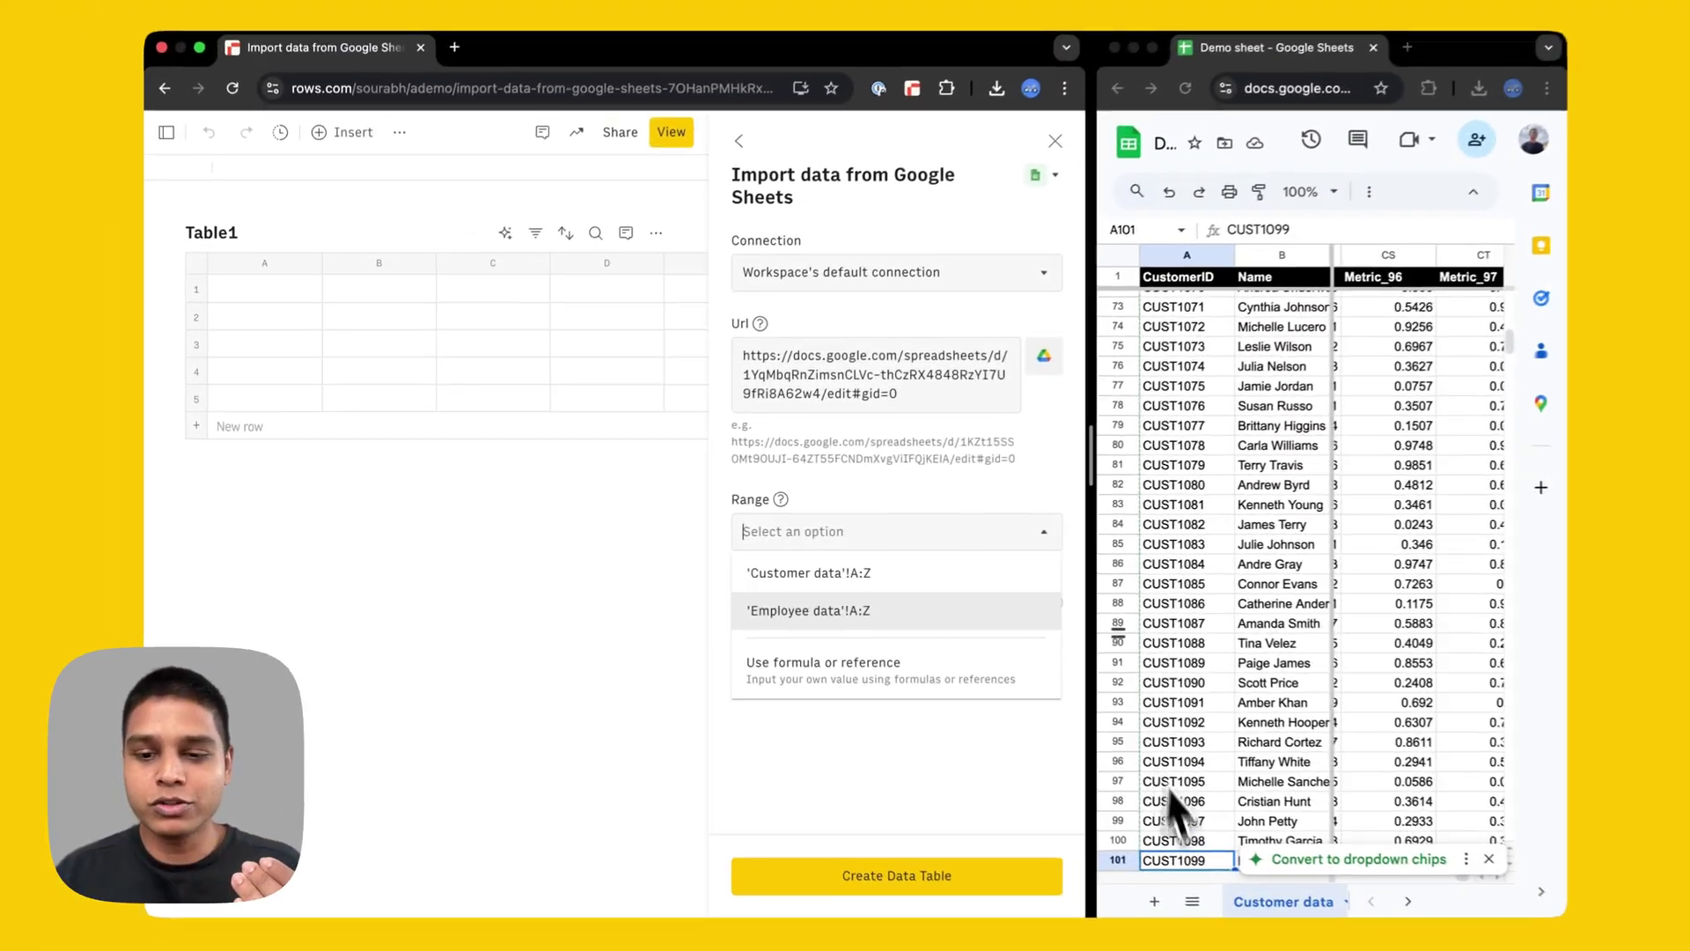
click(1173, 895)
click(1170, 895)
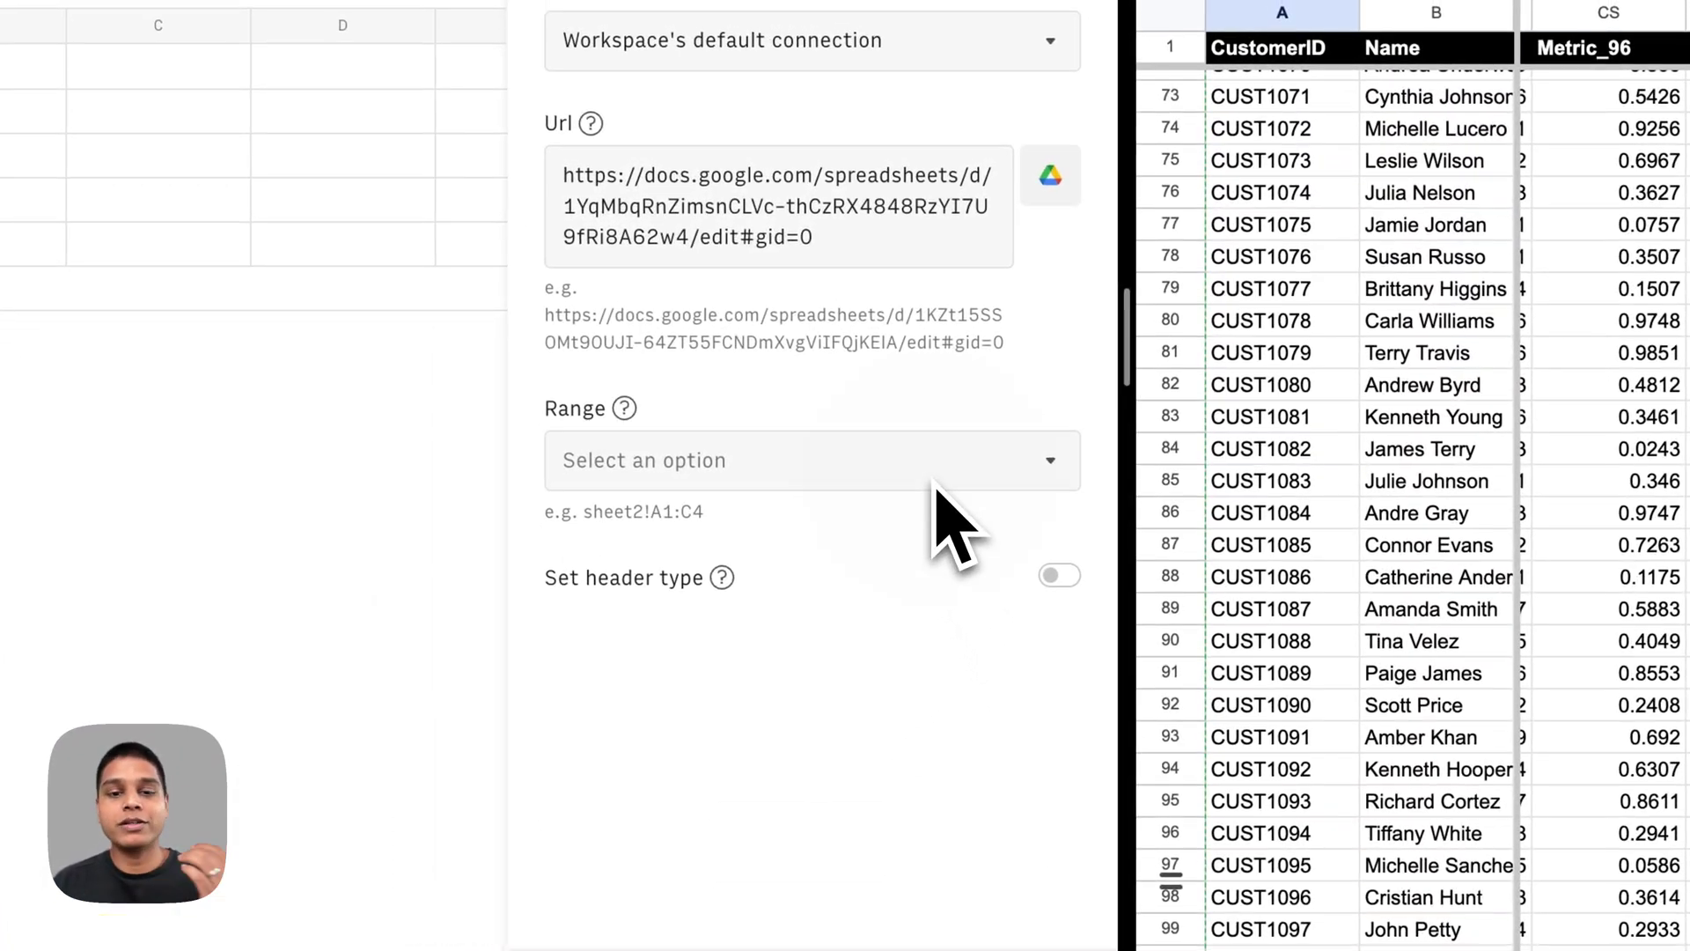
click(935, 476)
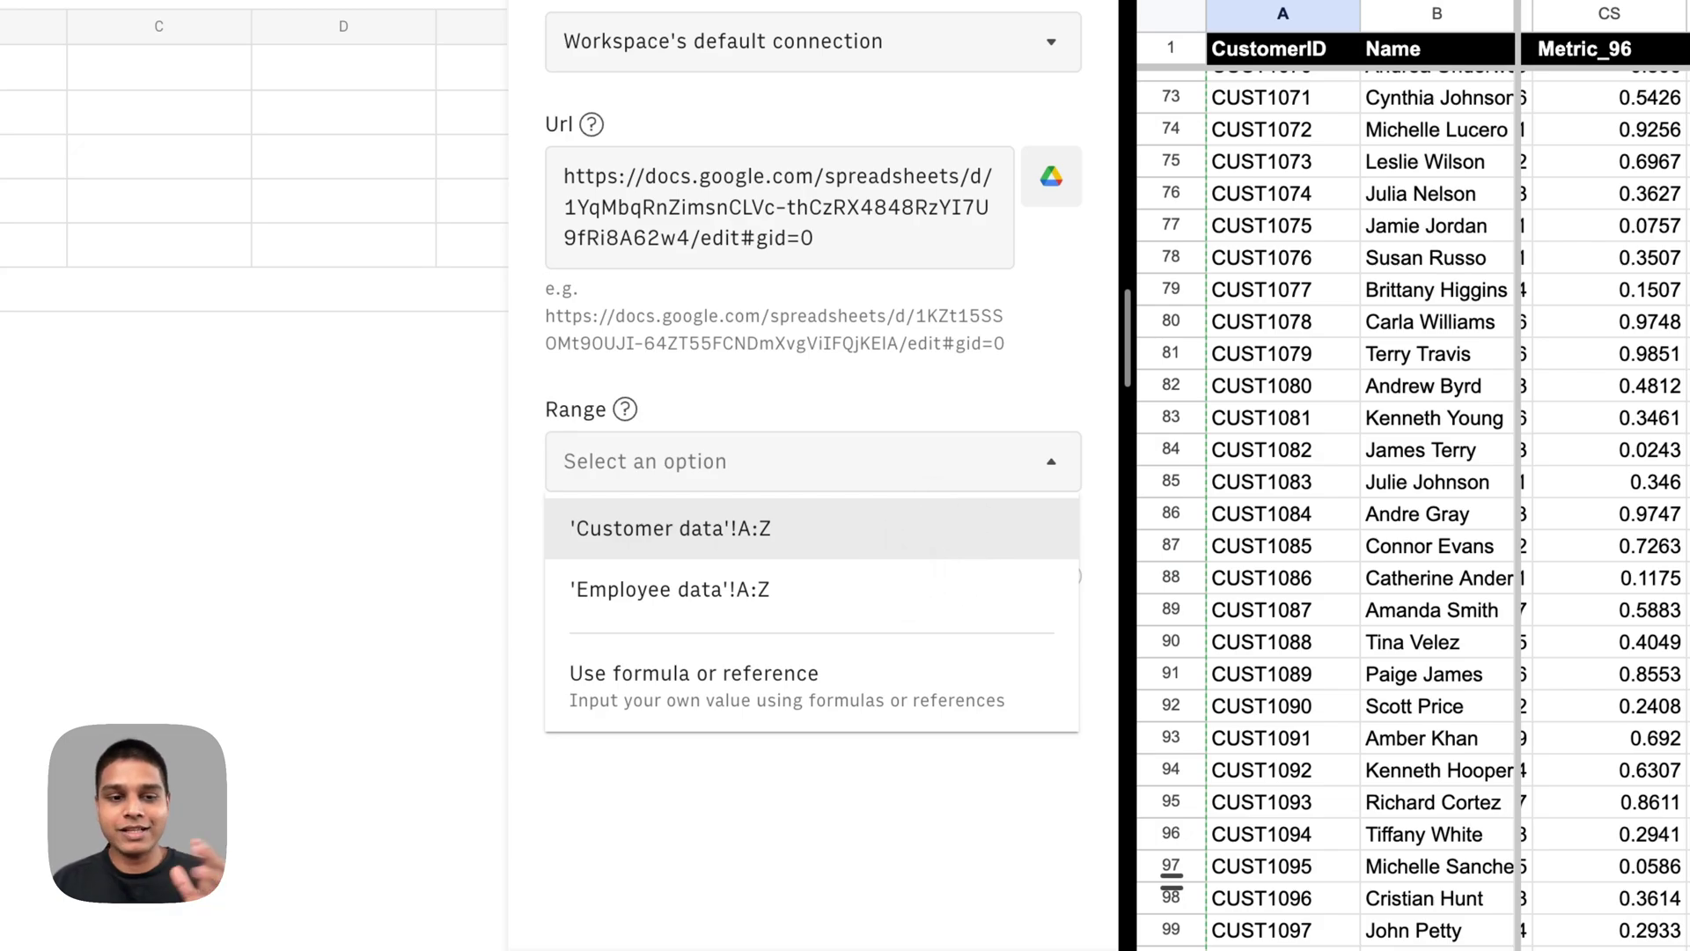
click(907, 528)
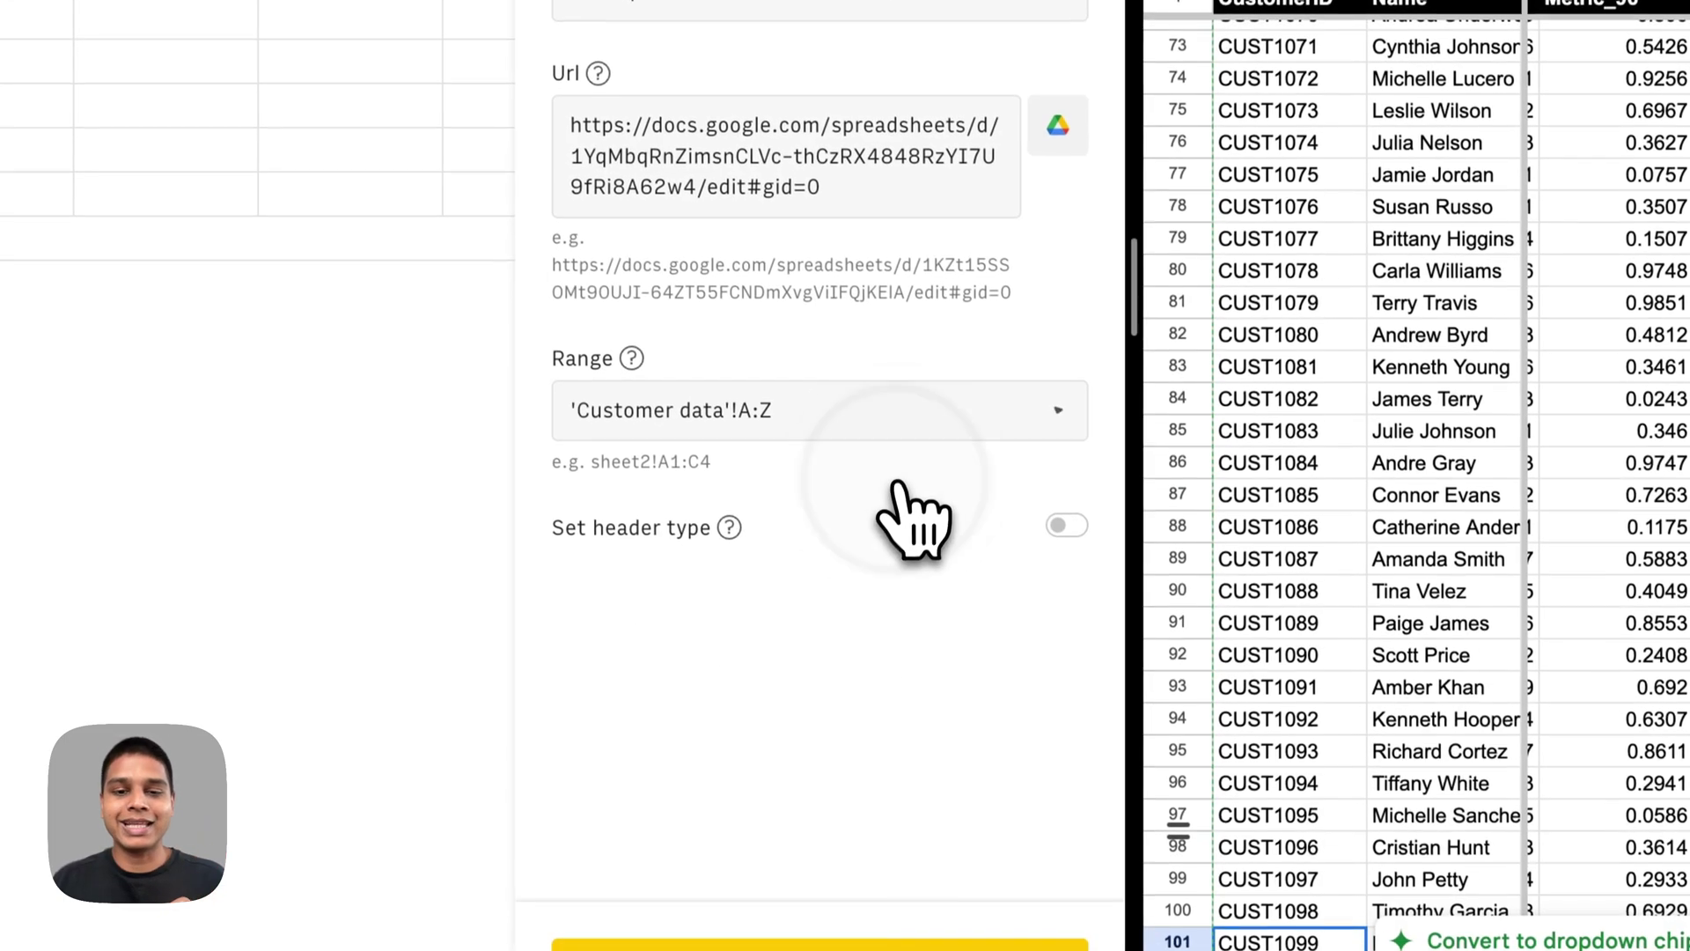
Step: Create the data table from these Google Sheets import settings and close the Data Table settings
mouse_move(731, 527)
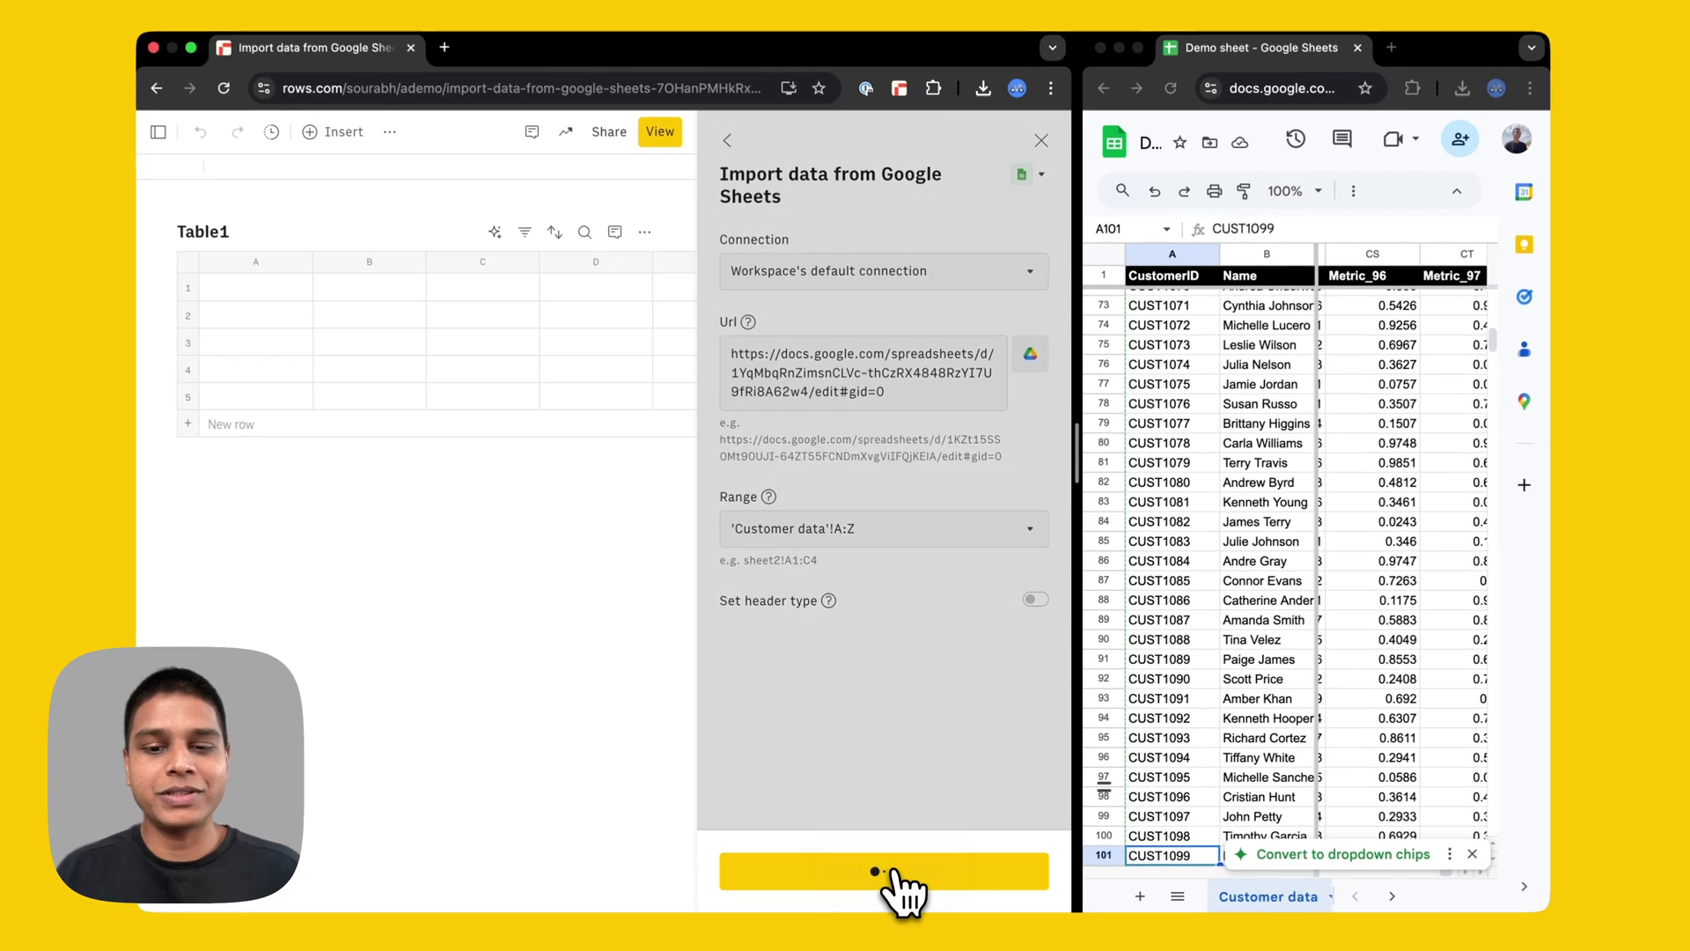
click(843, 938)
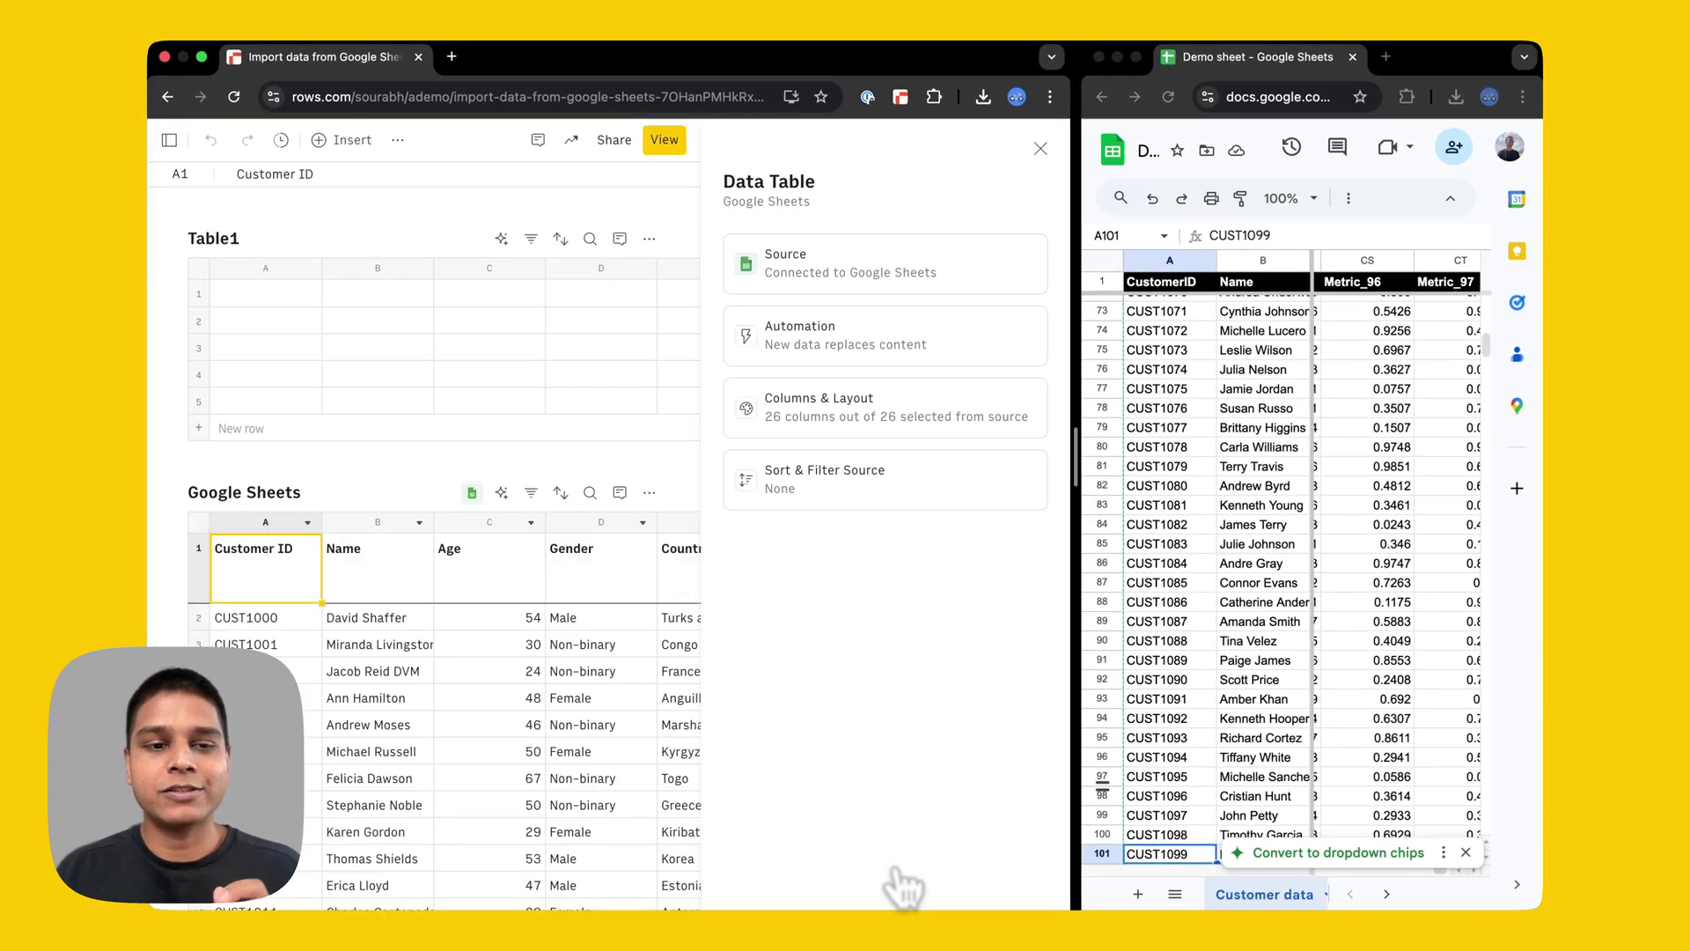
click(1040, 148)
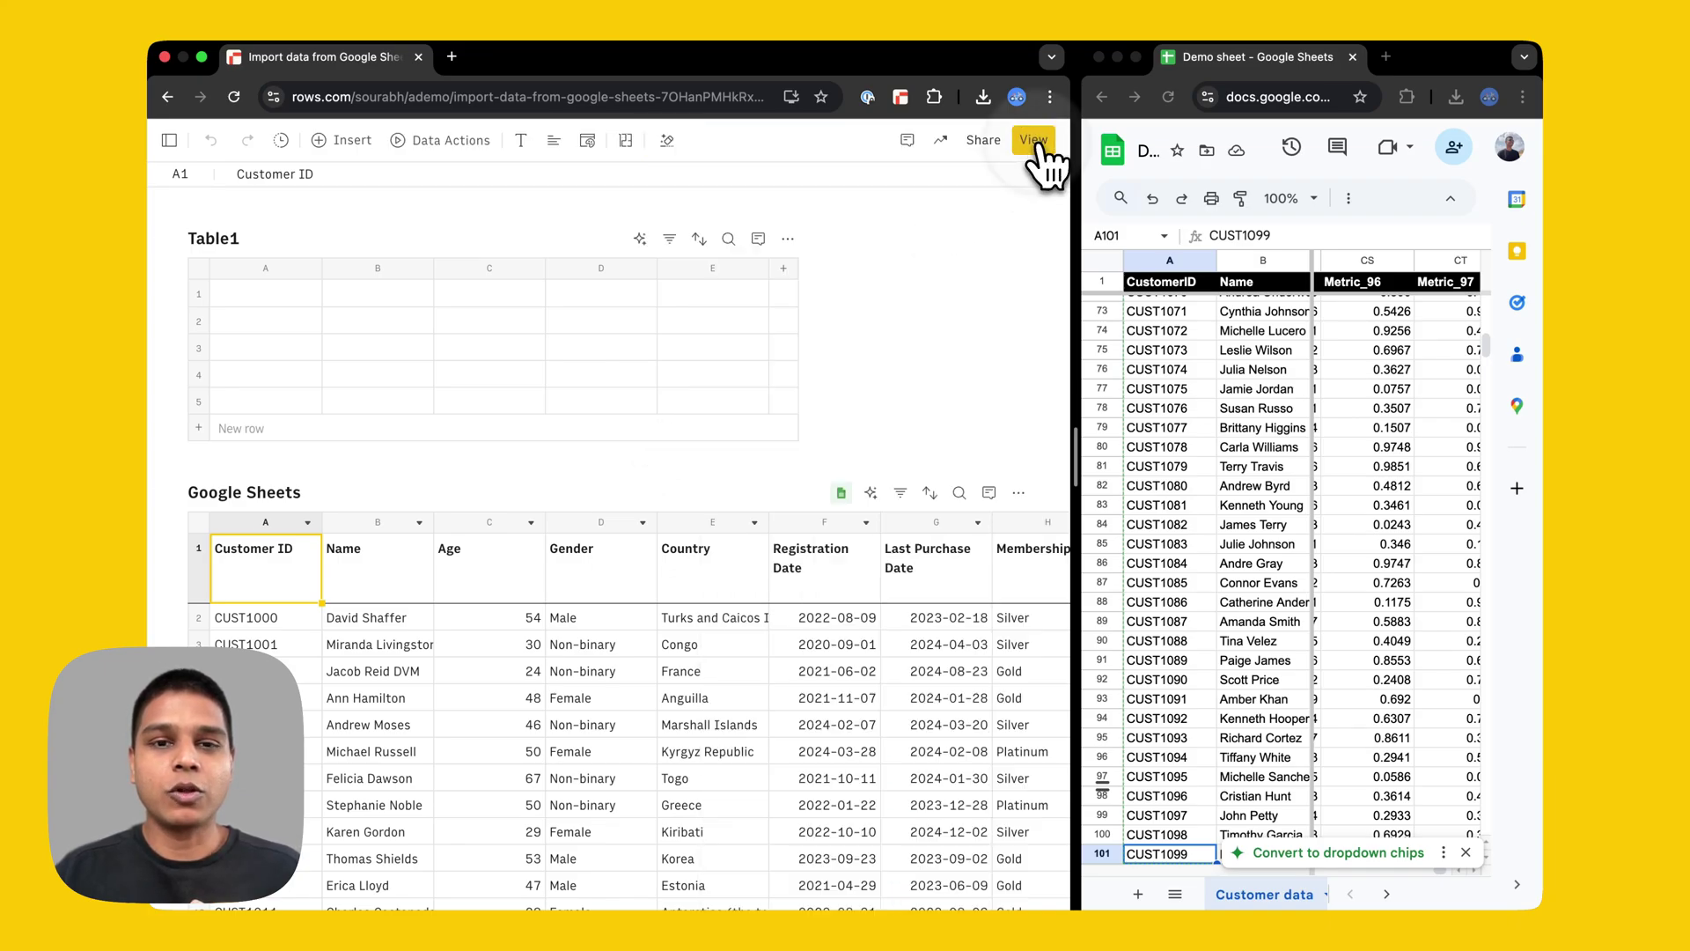
Step: Delete the empty Table1 from the page and confirm the deletion
click(788, 238)
click(838, 720)
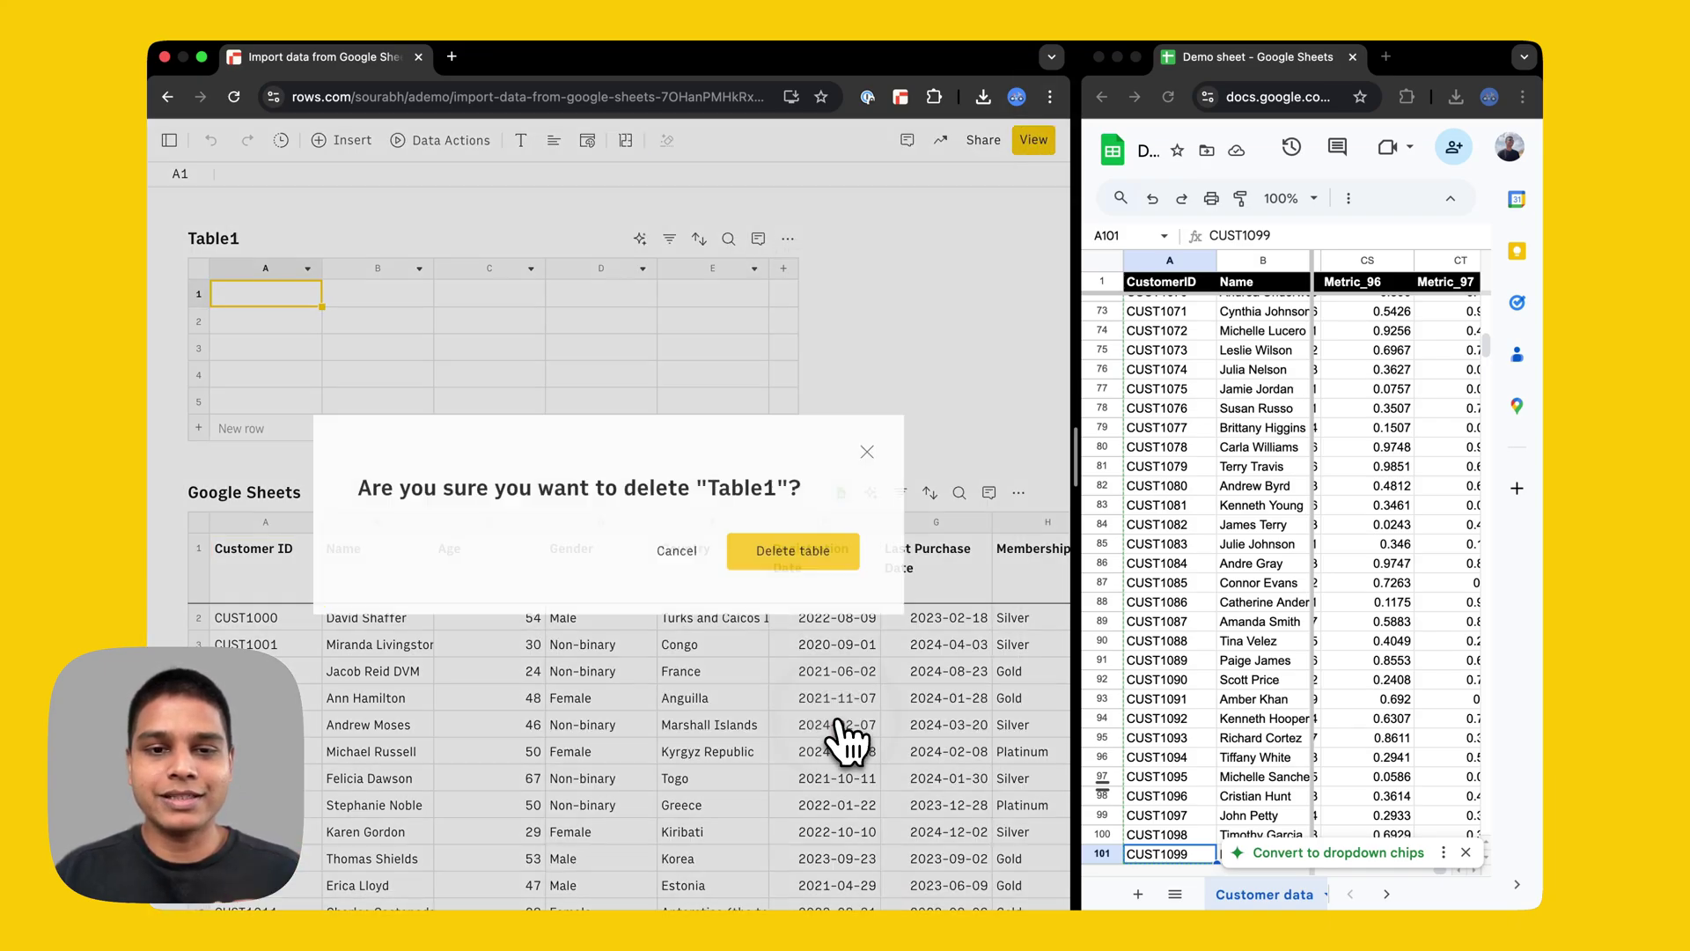
click(814, 554)
Step: Compare the last column of the imported table with the last column of the Customer data sheet
key(super+Right)
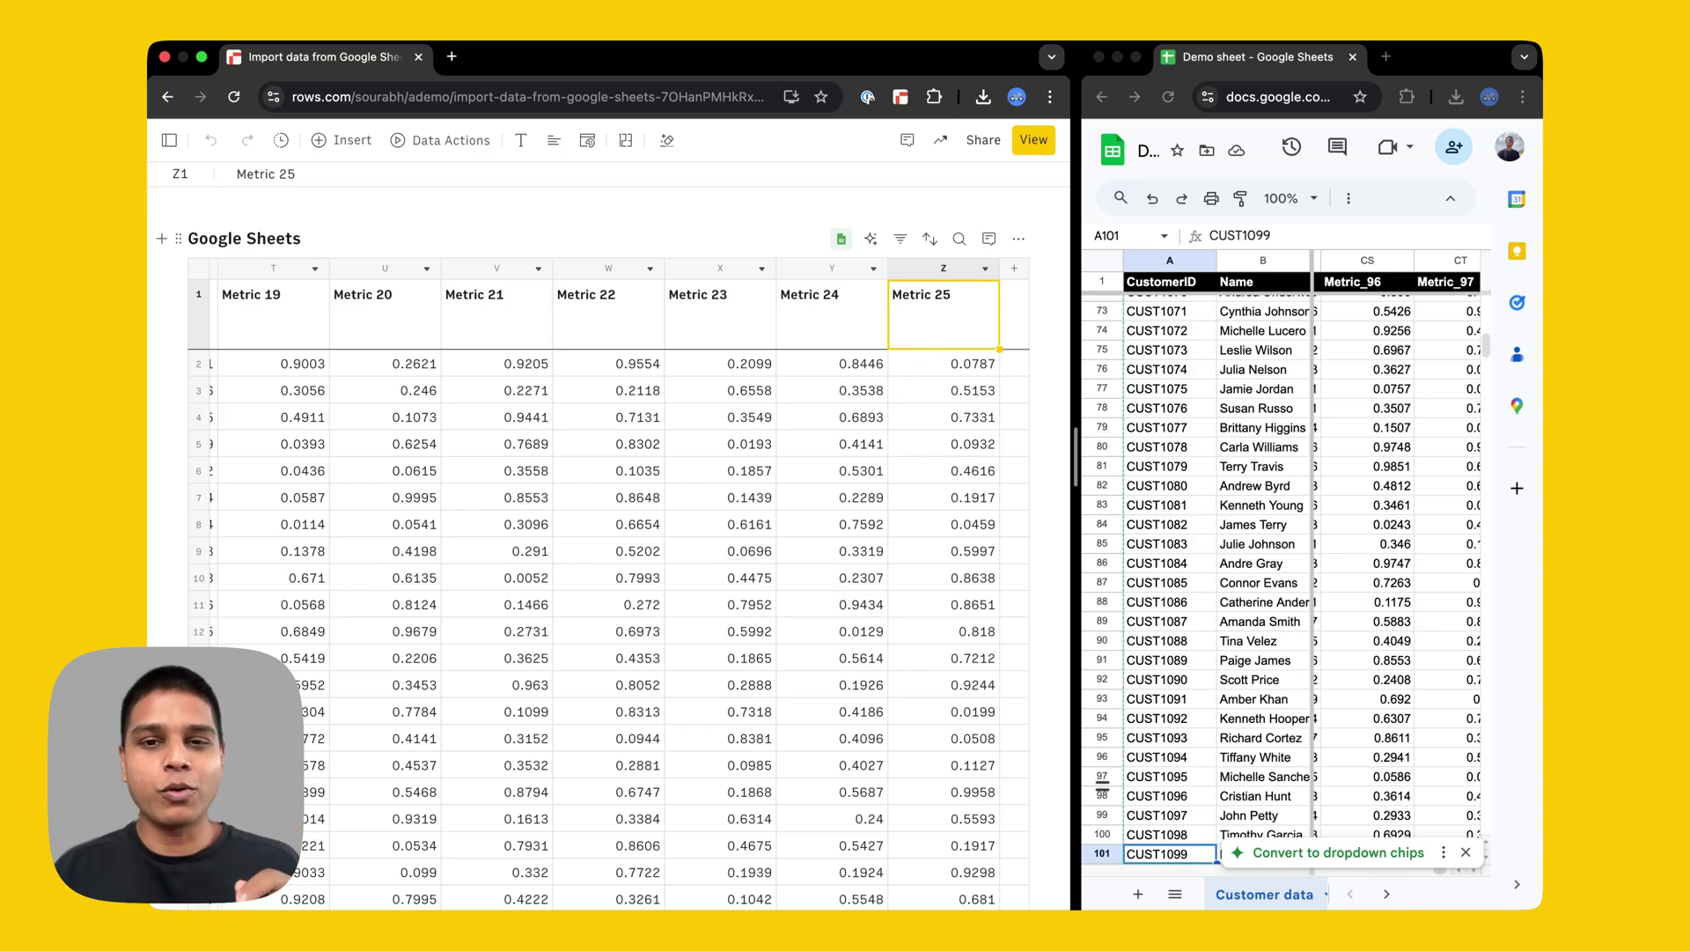
click(944, 268)
click(933, 308)
scroll(1303, 358, right, 2)
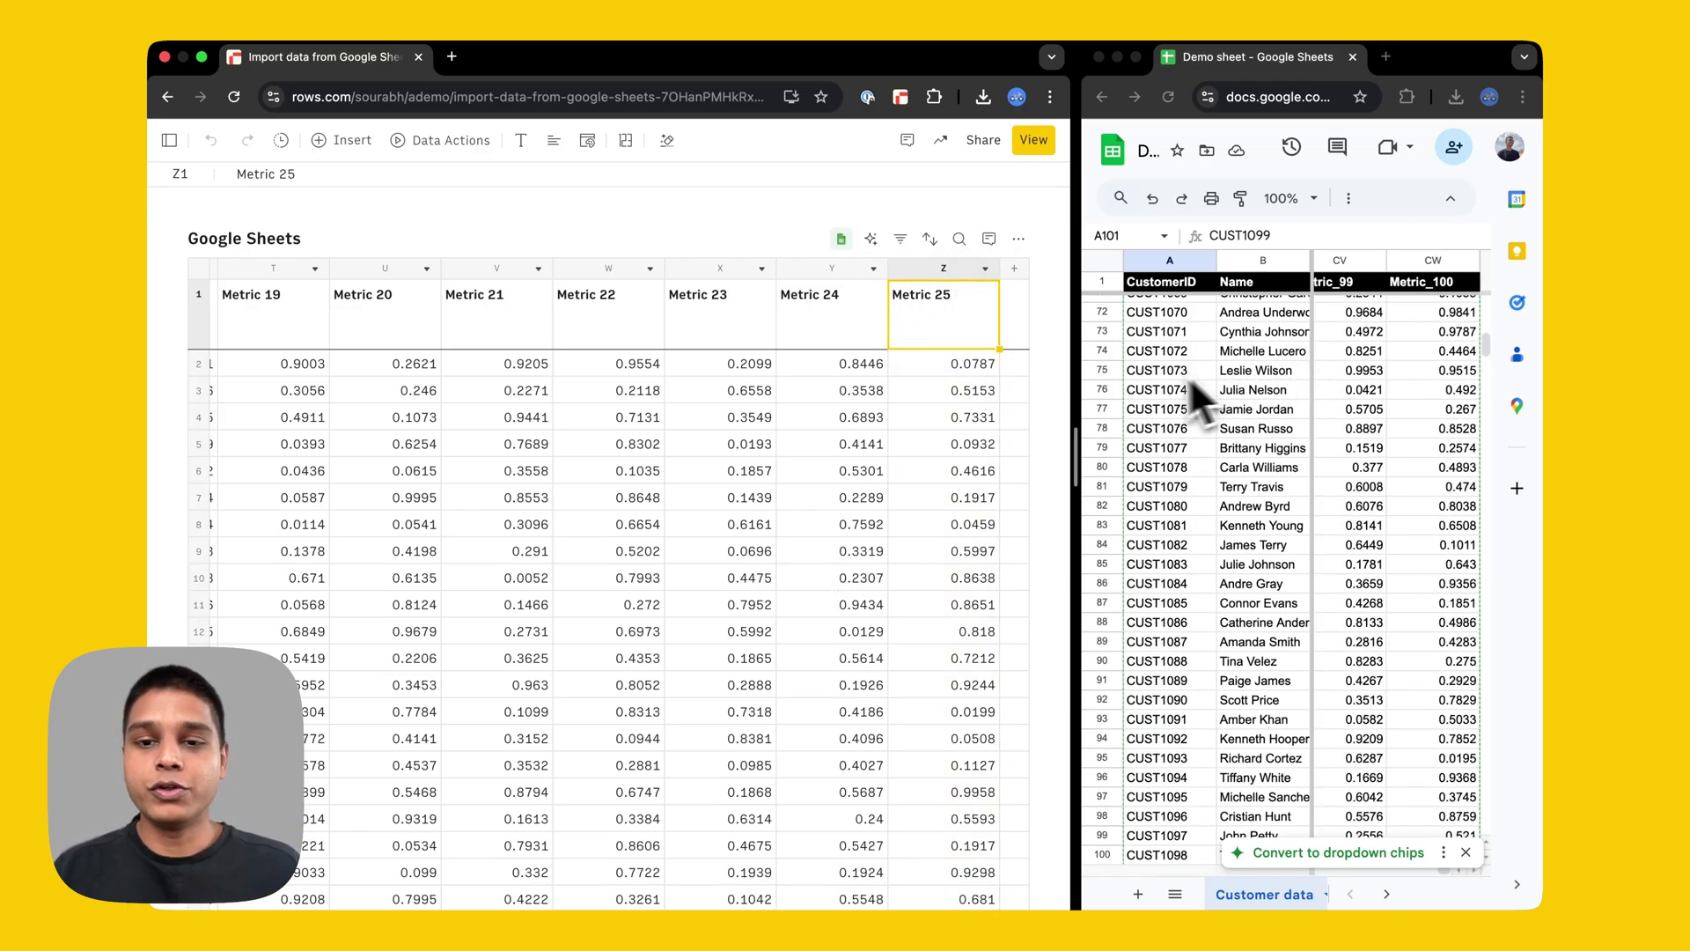
drag(1075, 389, 797, 414)
scroll(823, 417, up, 12)
scroll(824, 416, left, 20)
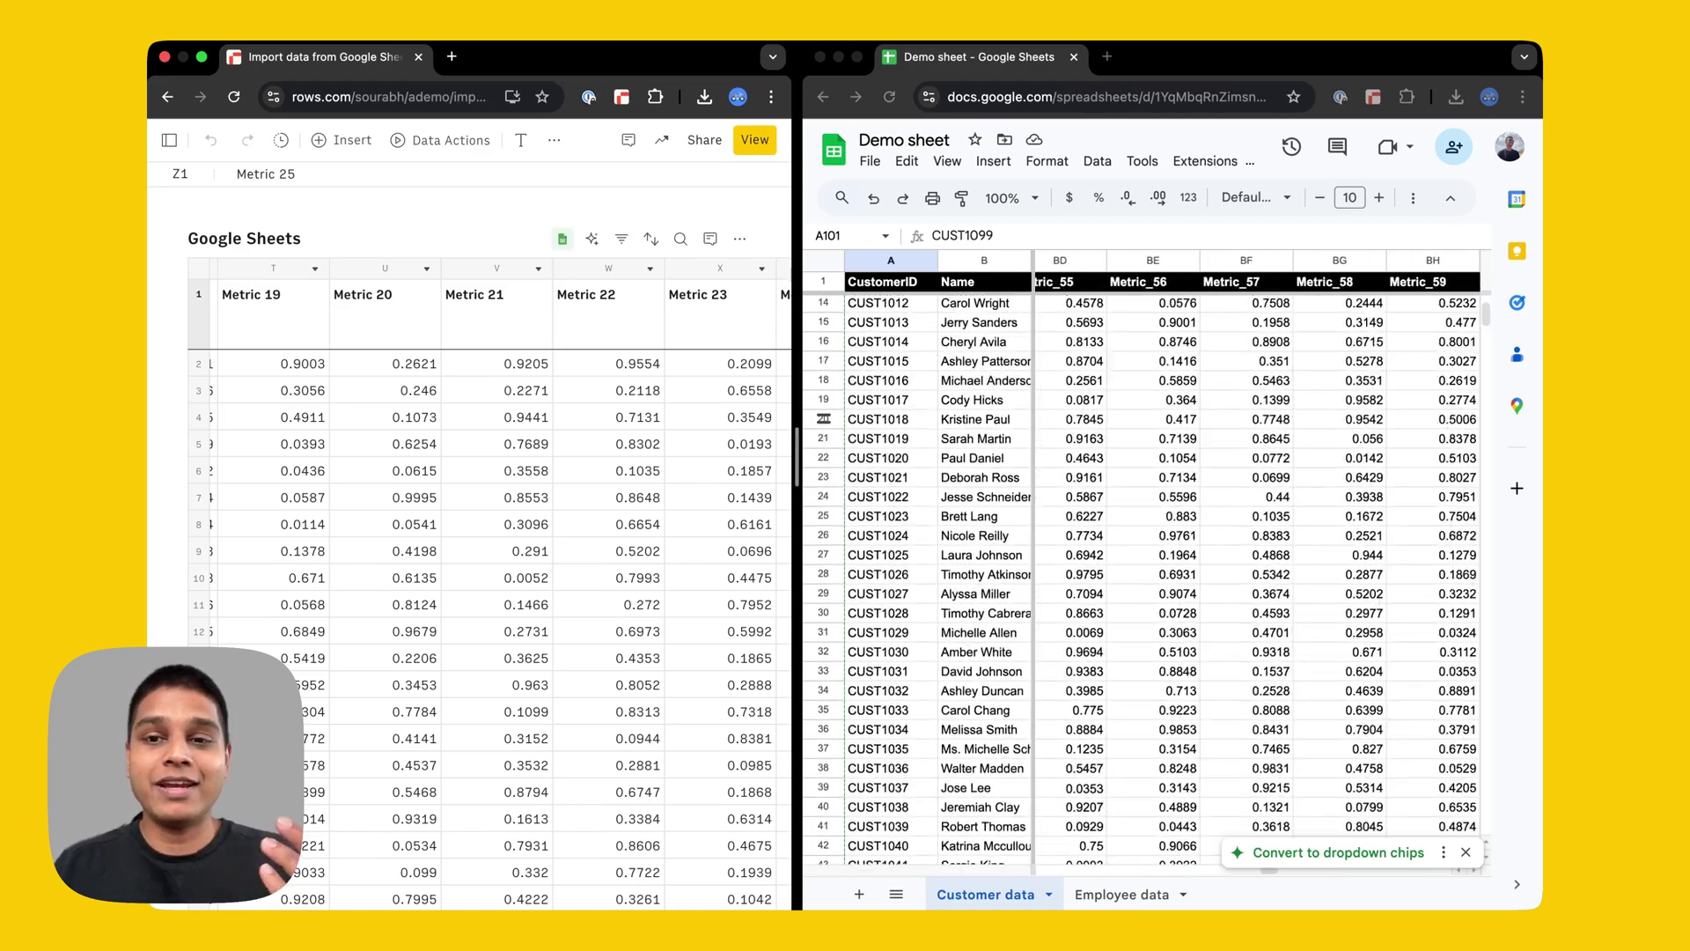
scroll(823, 416, up, 4)
scroll(824, 416, right, 15)
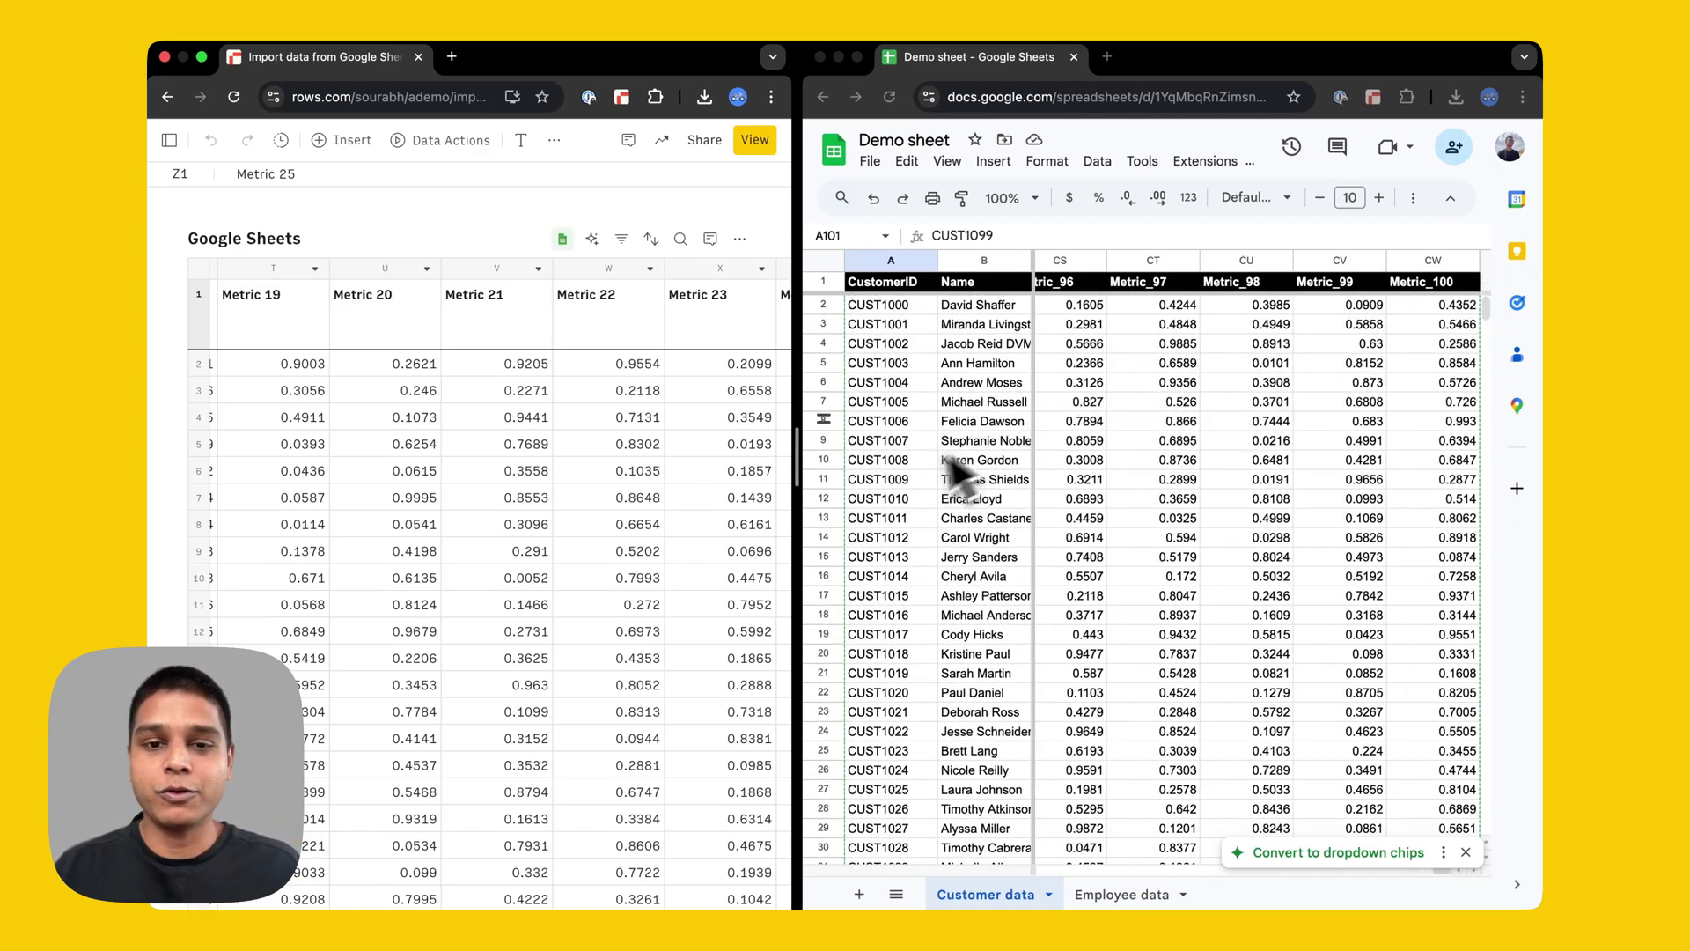
Step: Widen the Rows window, open the imported table's source settings and switch its range to "Use formula or reference"
drag(796, 458, 775, 439)
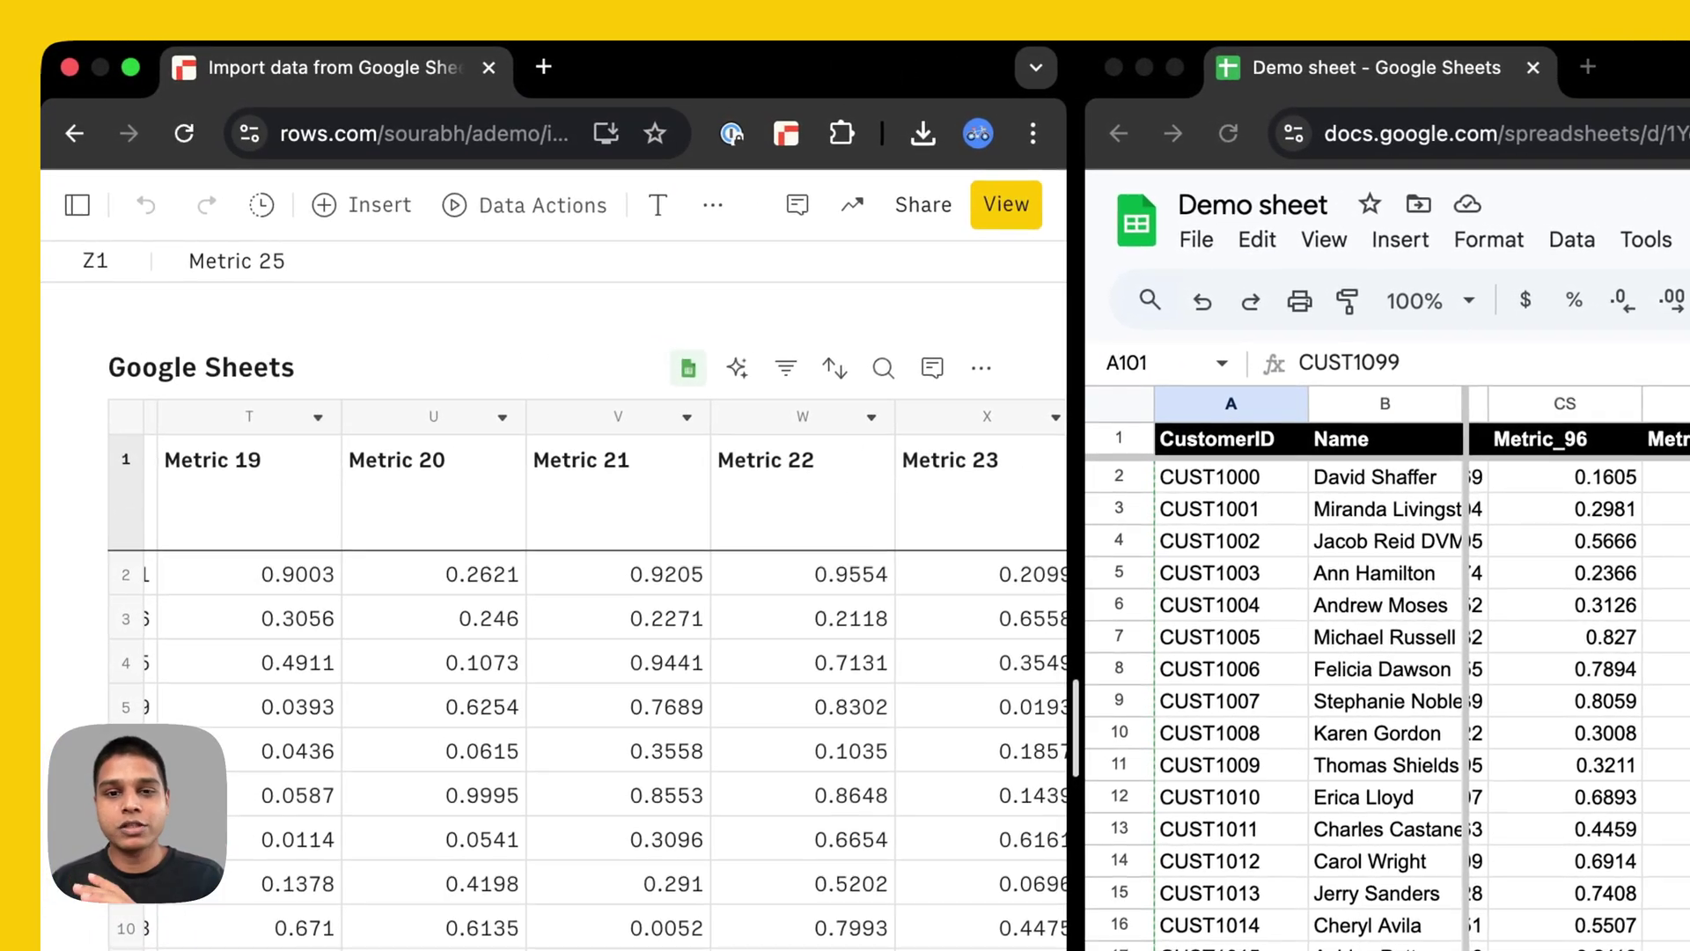
drag(1075, 727, 1576, 730)
click(1184, 368)
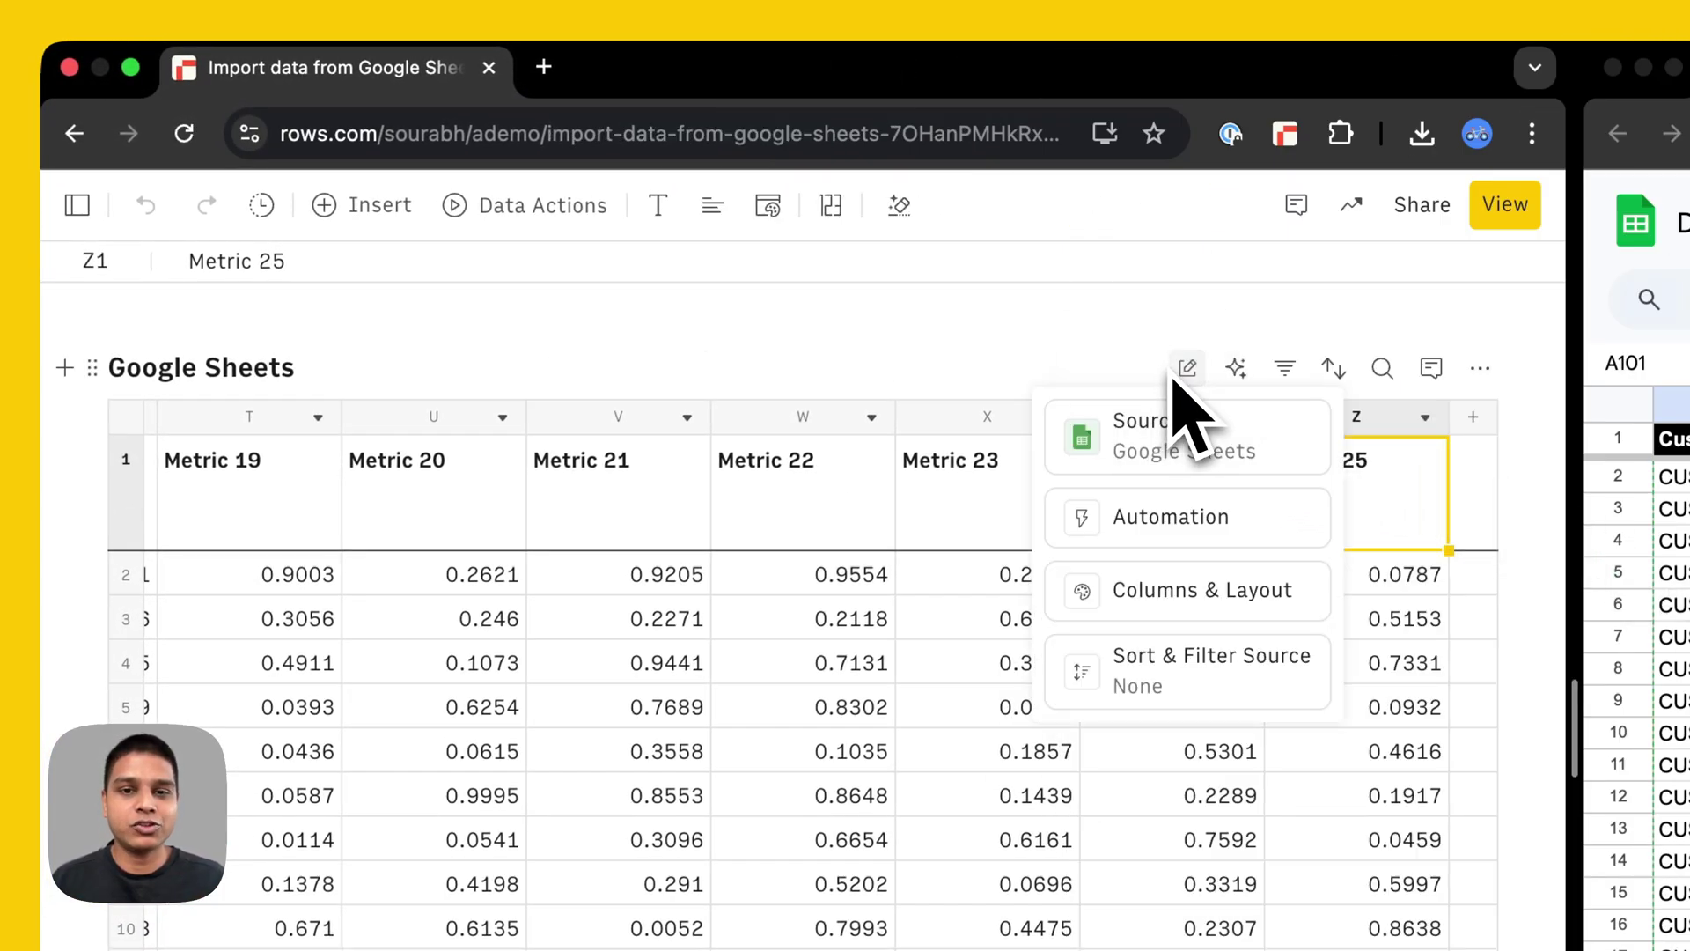
click(1189, 454)
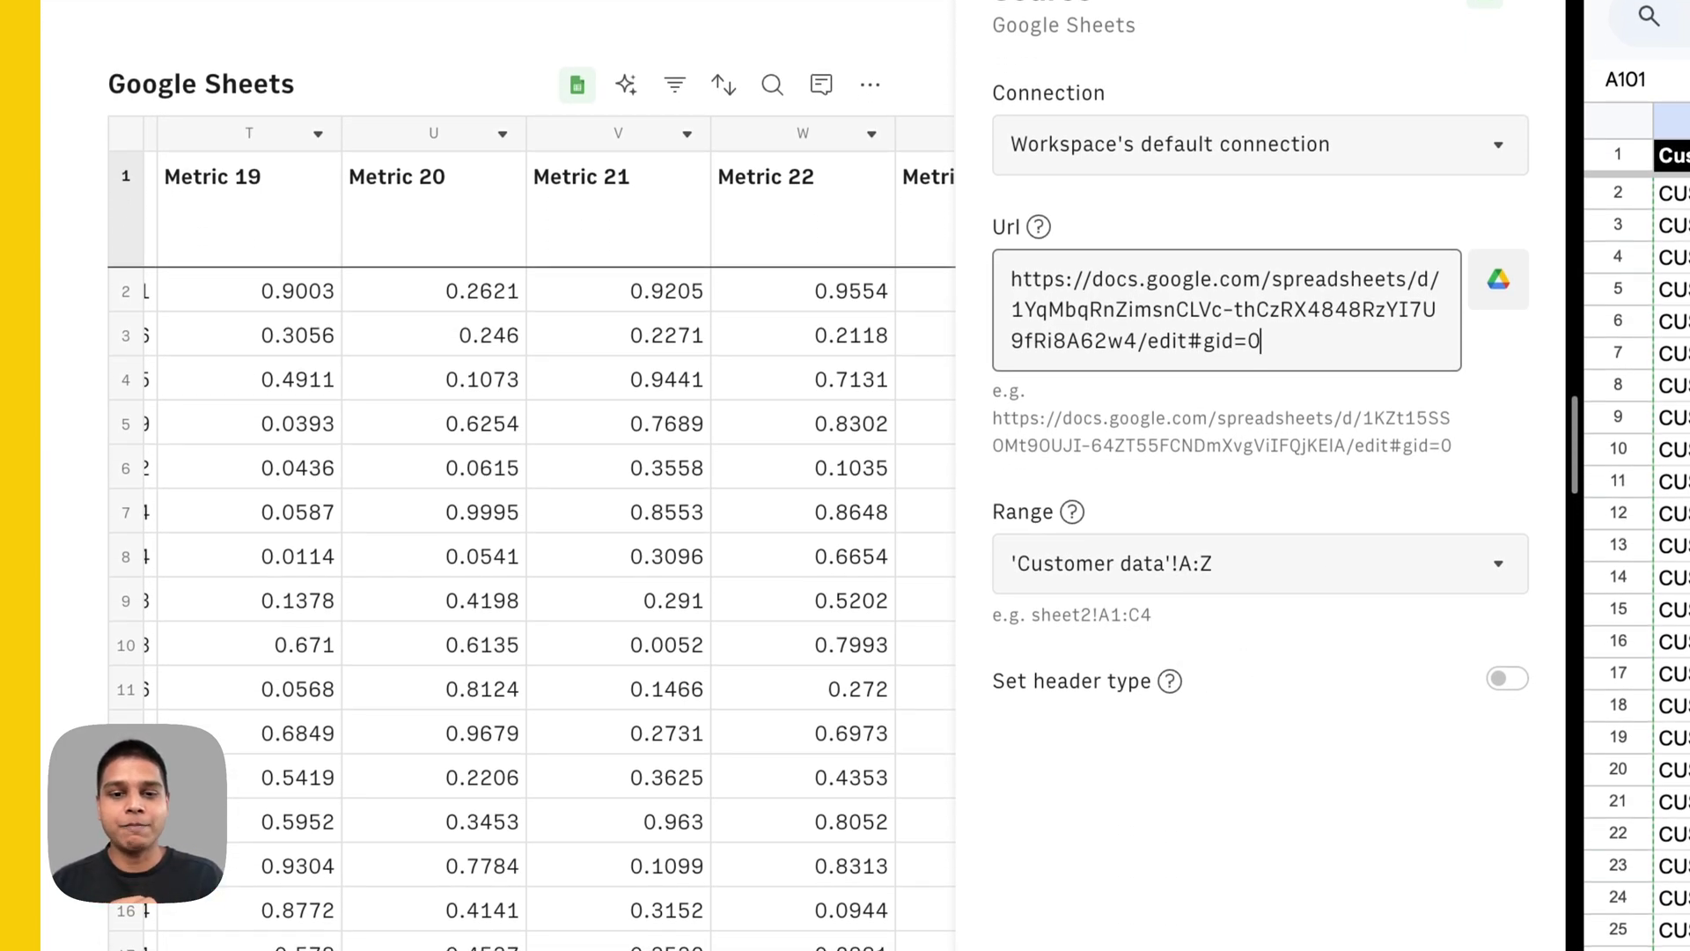
click(1284, 568)
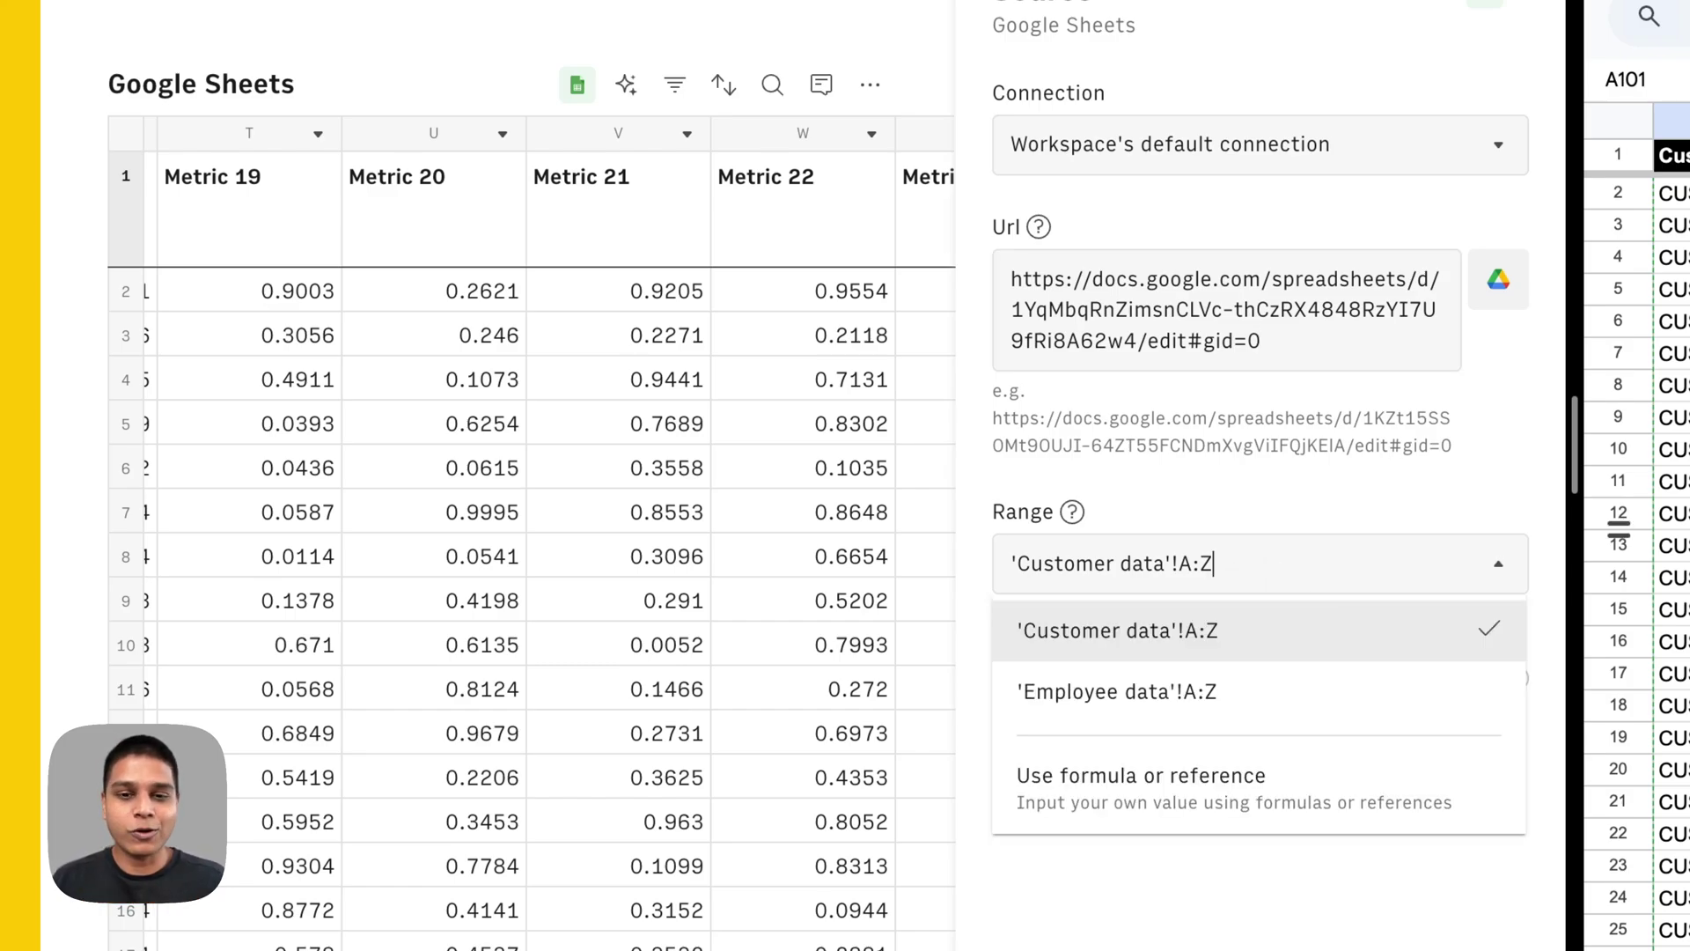
click(1278, 797)
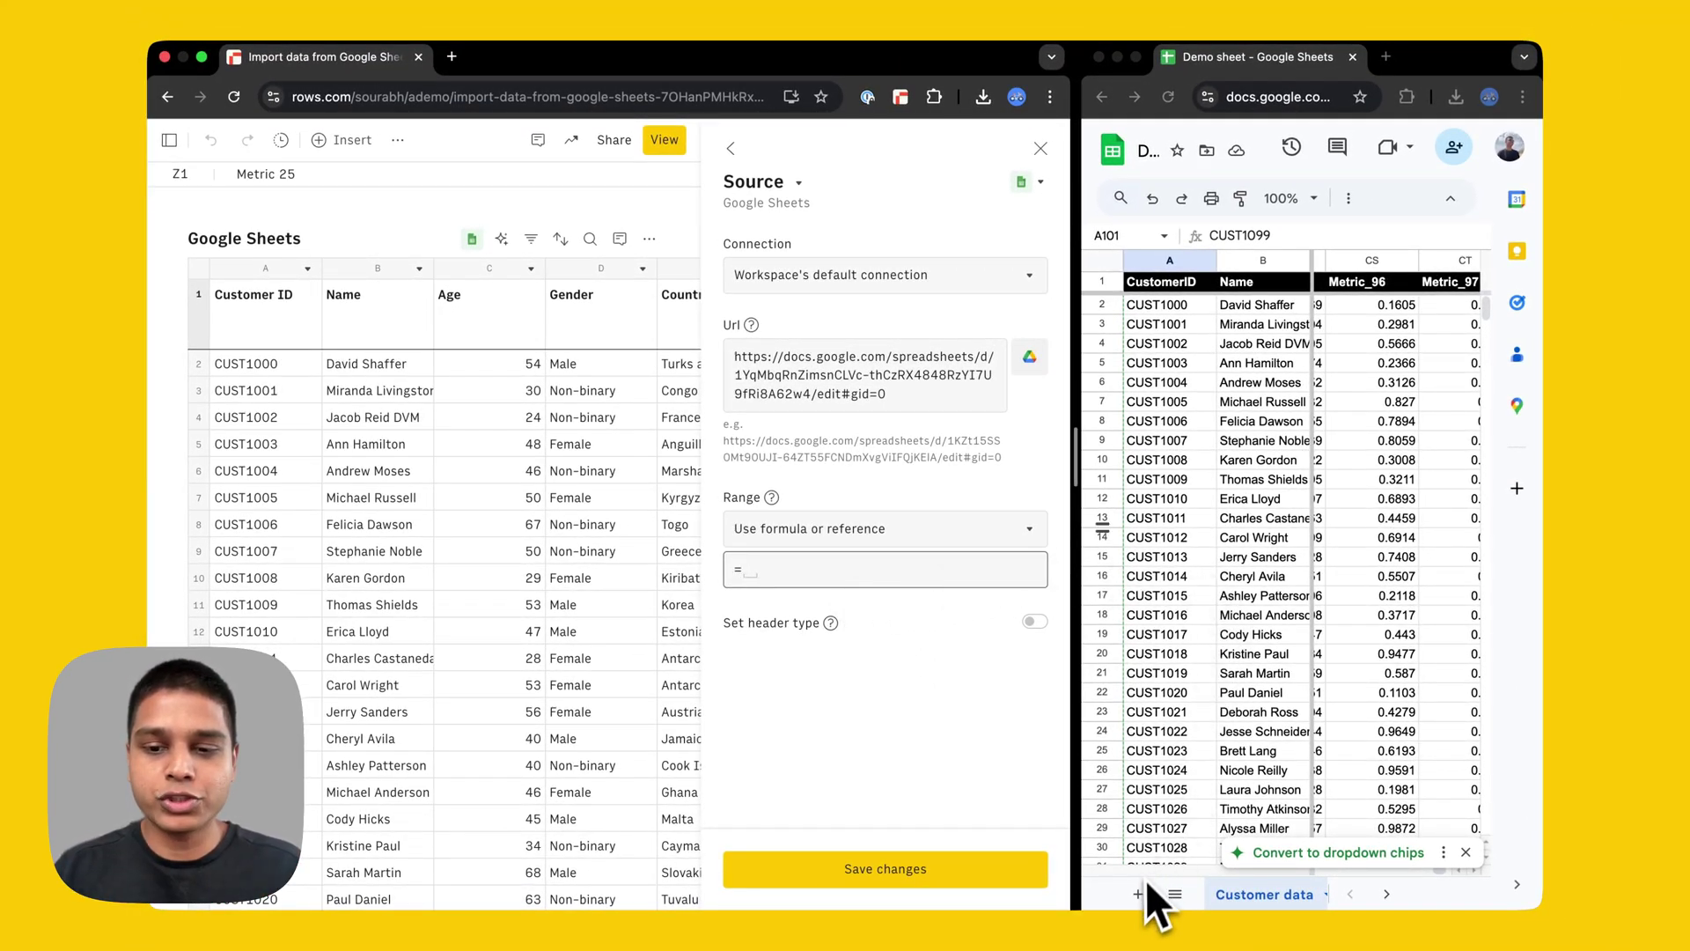
Step: Add a sheet to the Google spreadsheet, start a formula in A1 referencing Customer data columns A:B, copy the reference and discard the formula
click(1139, 895)
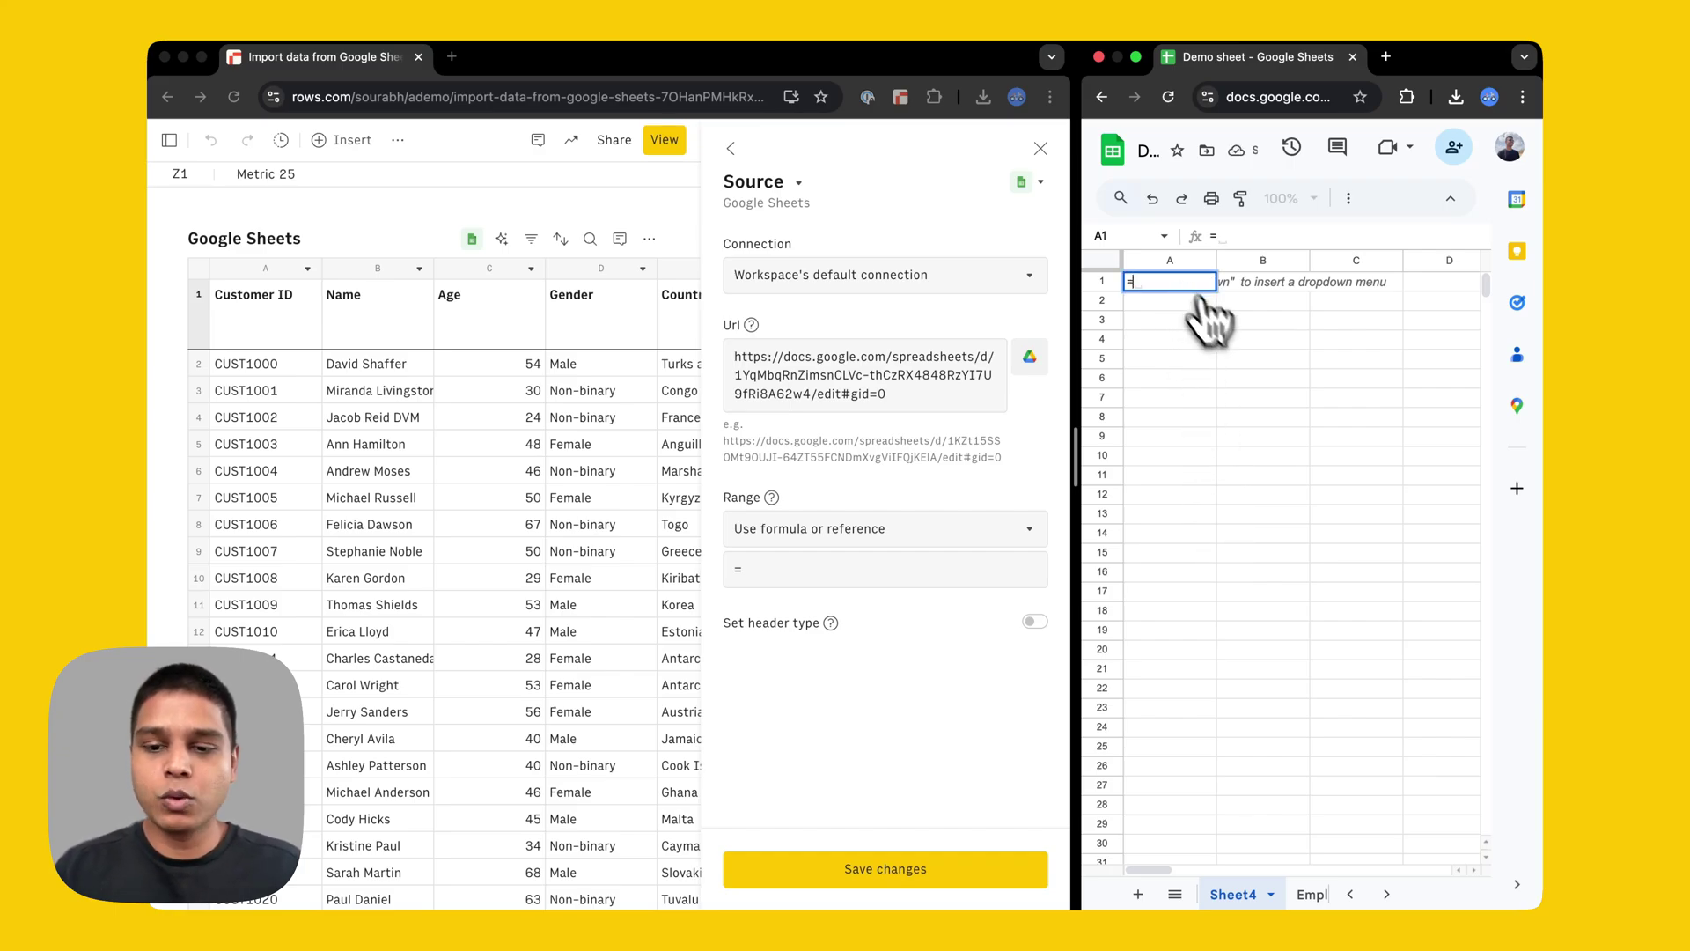
key(alt+Up)
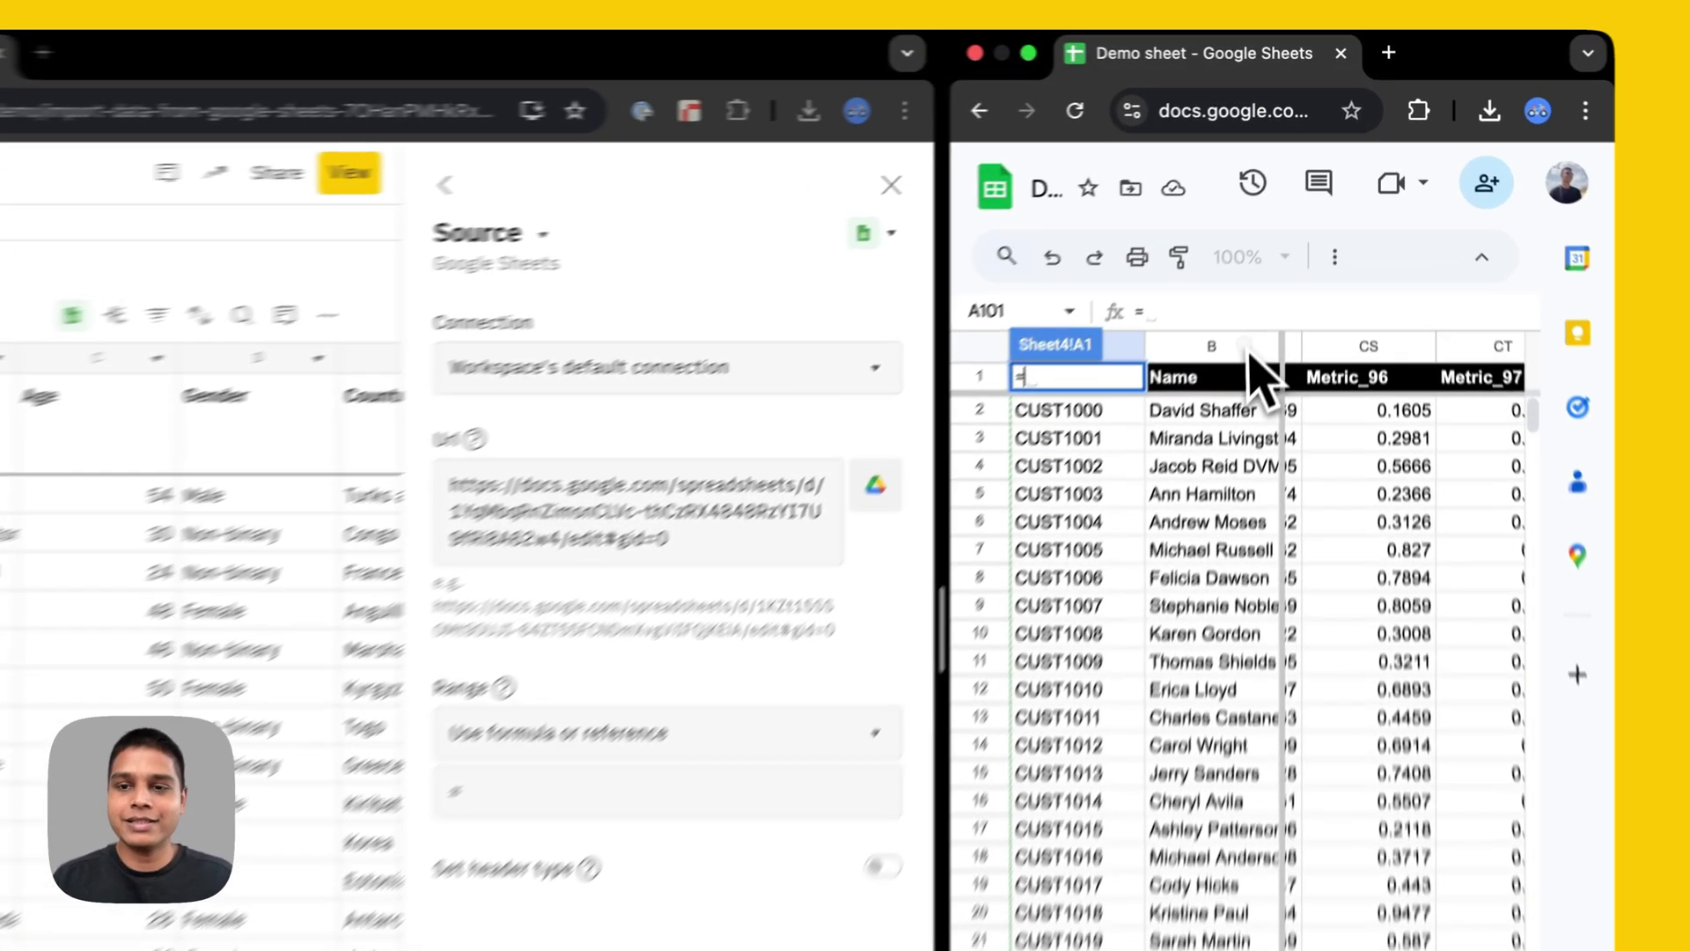
drag(1154, 260, 1262, 260)
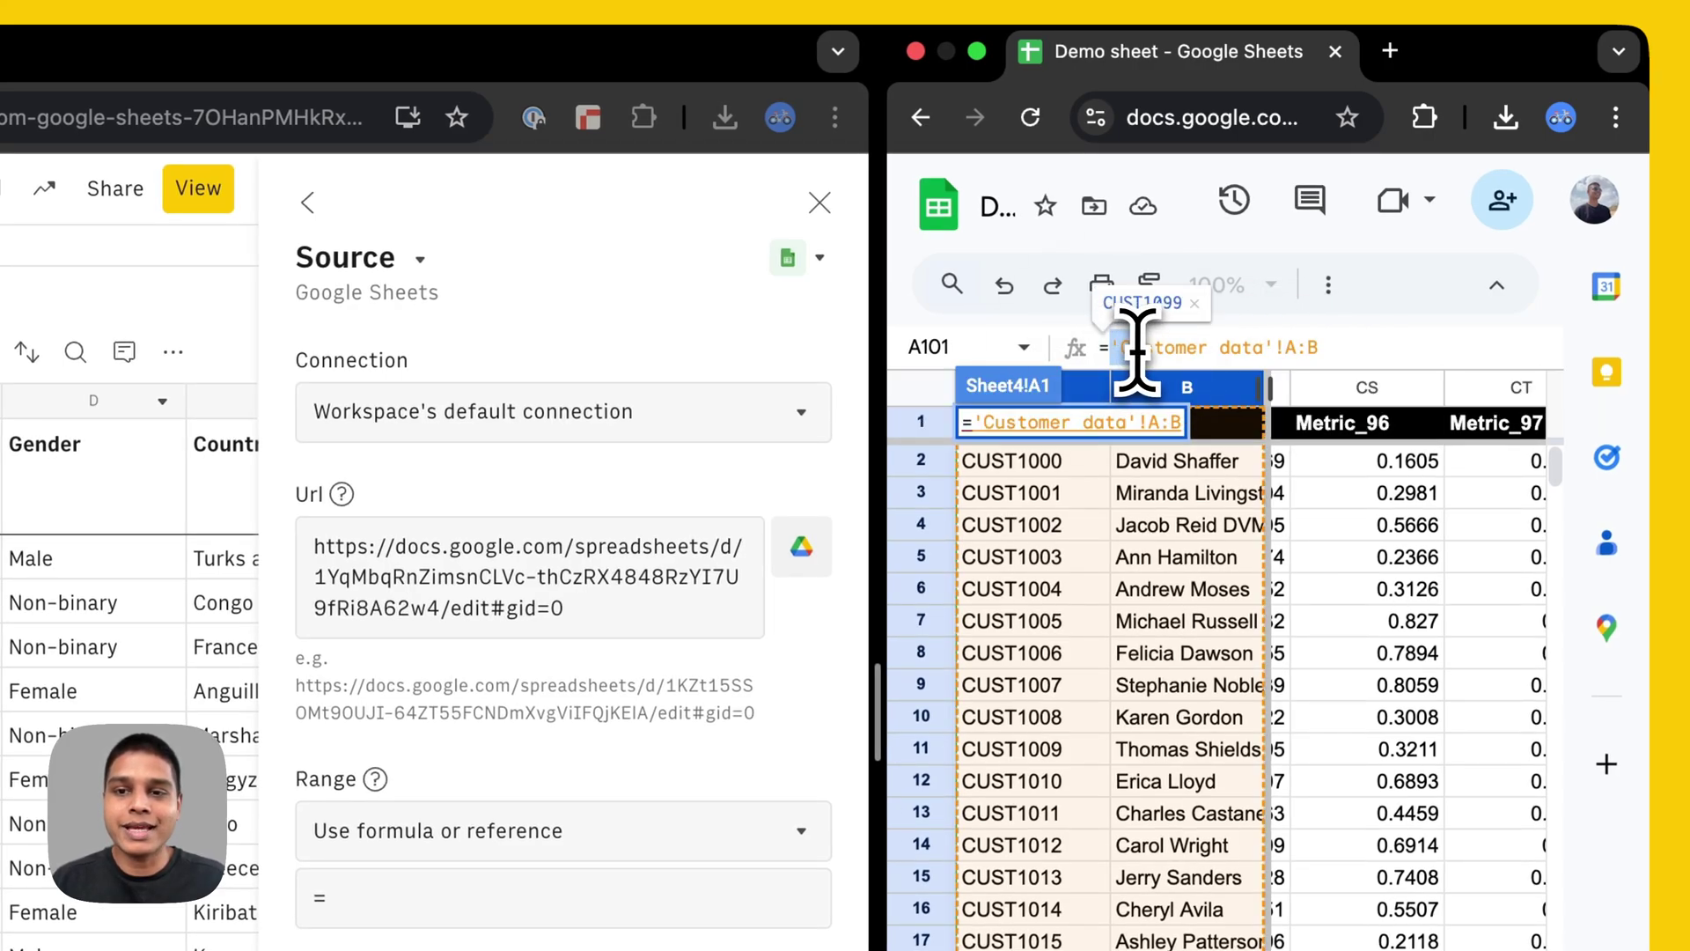
drag(1113, 349, 1349, 349)
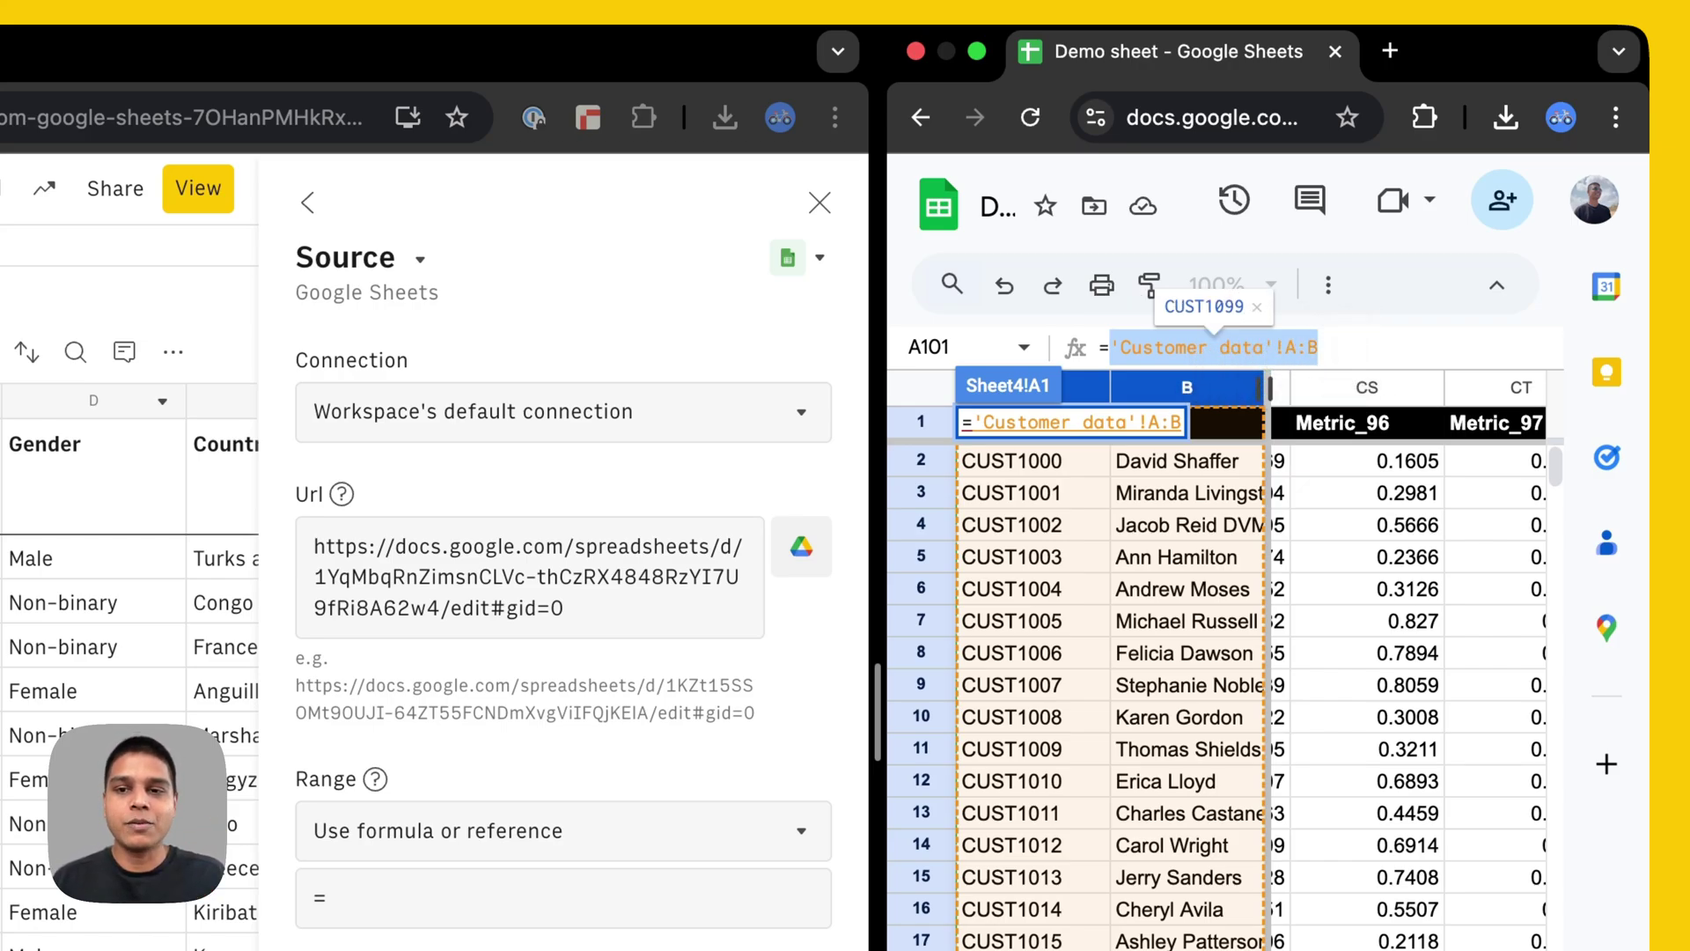
key(Escape)
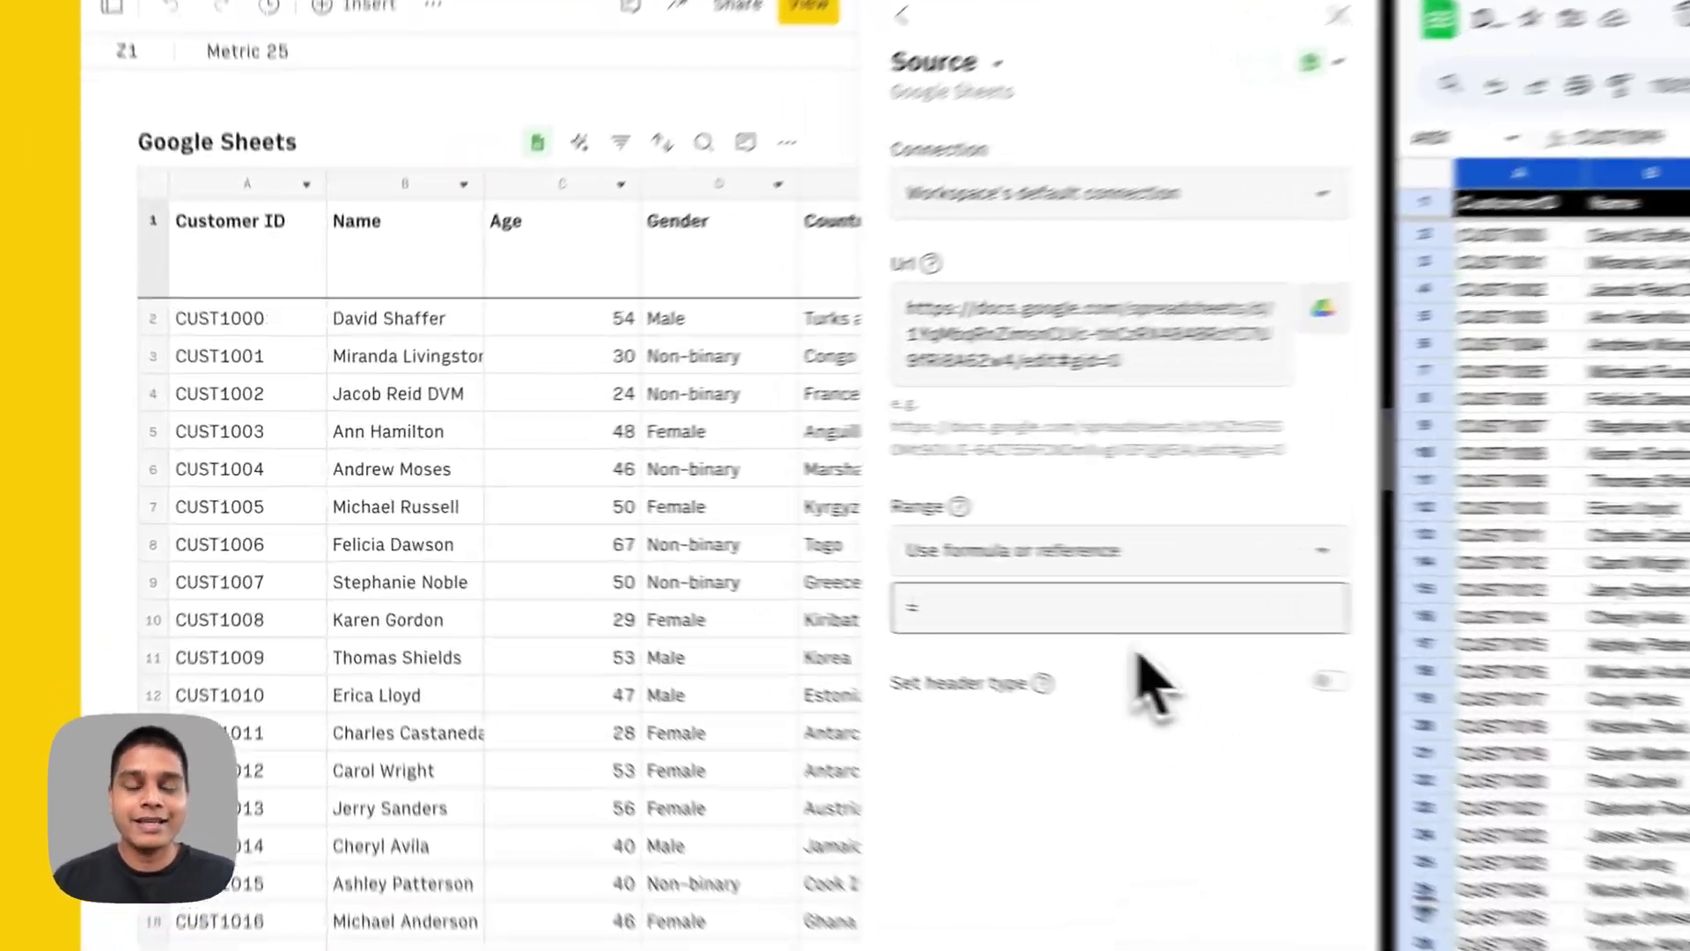
Step: Set the import range to ="'Customer data'!A:CW", save the changes and select the header of the table's last column
click(880, 572)
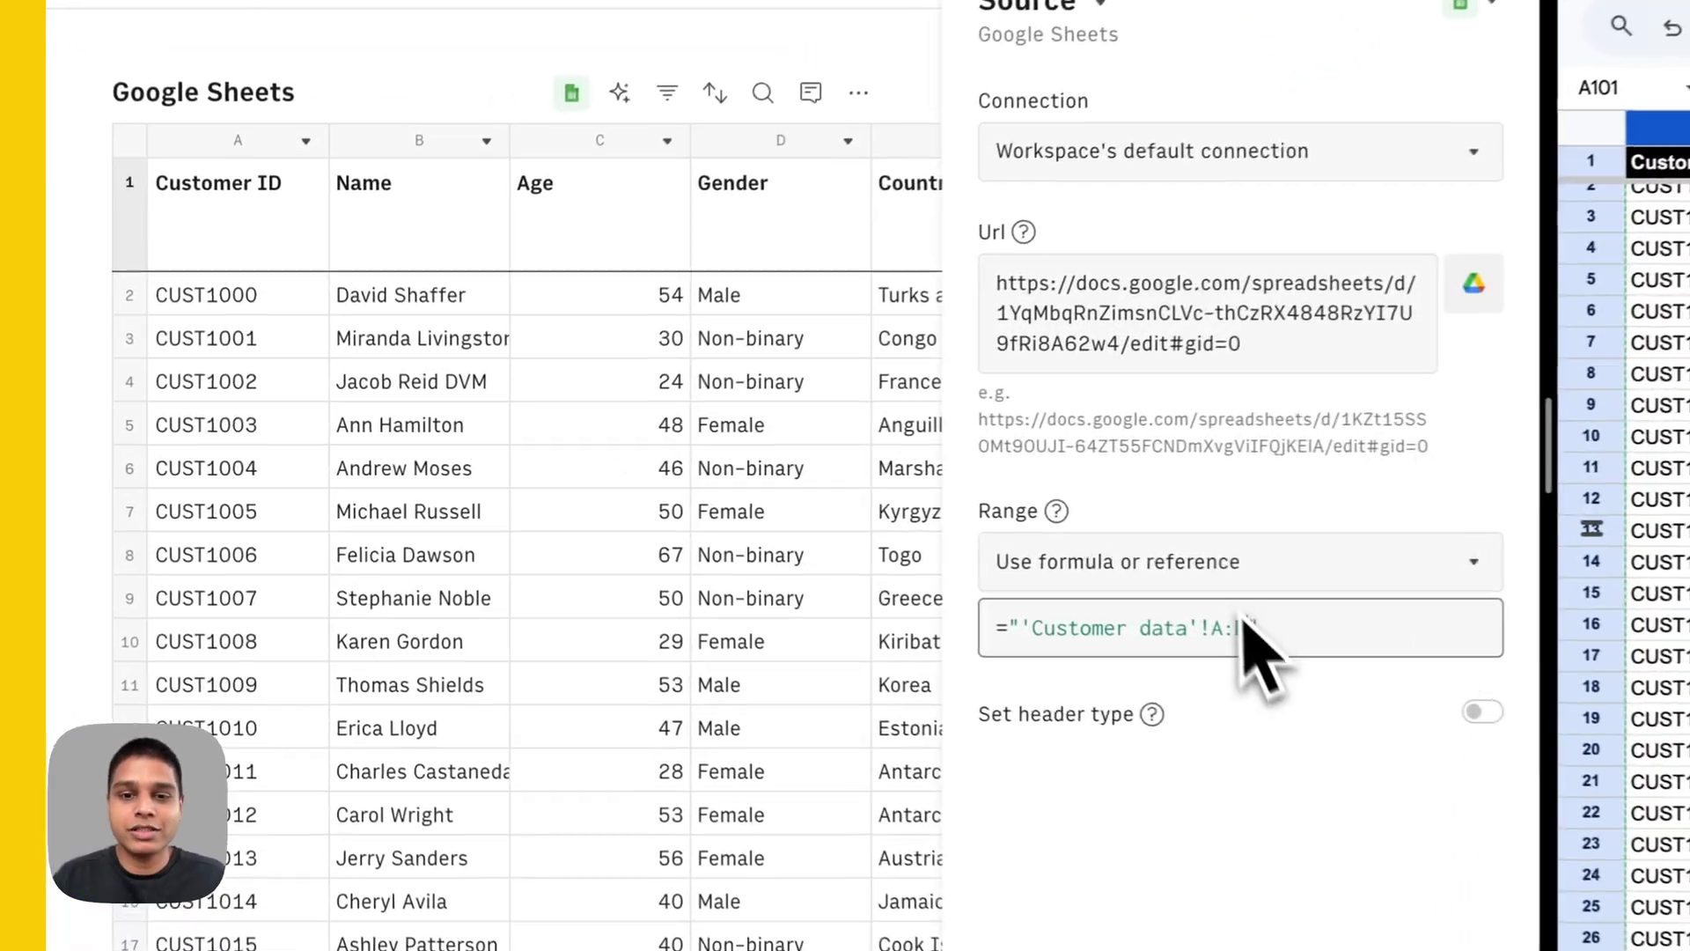
key(BackSpace)
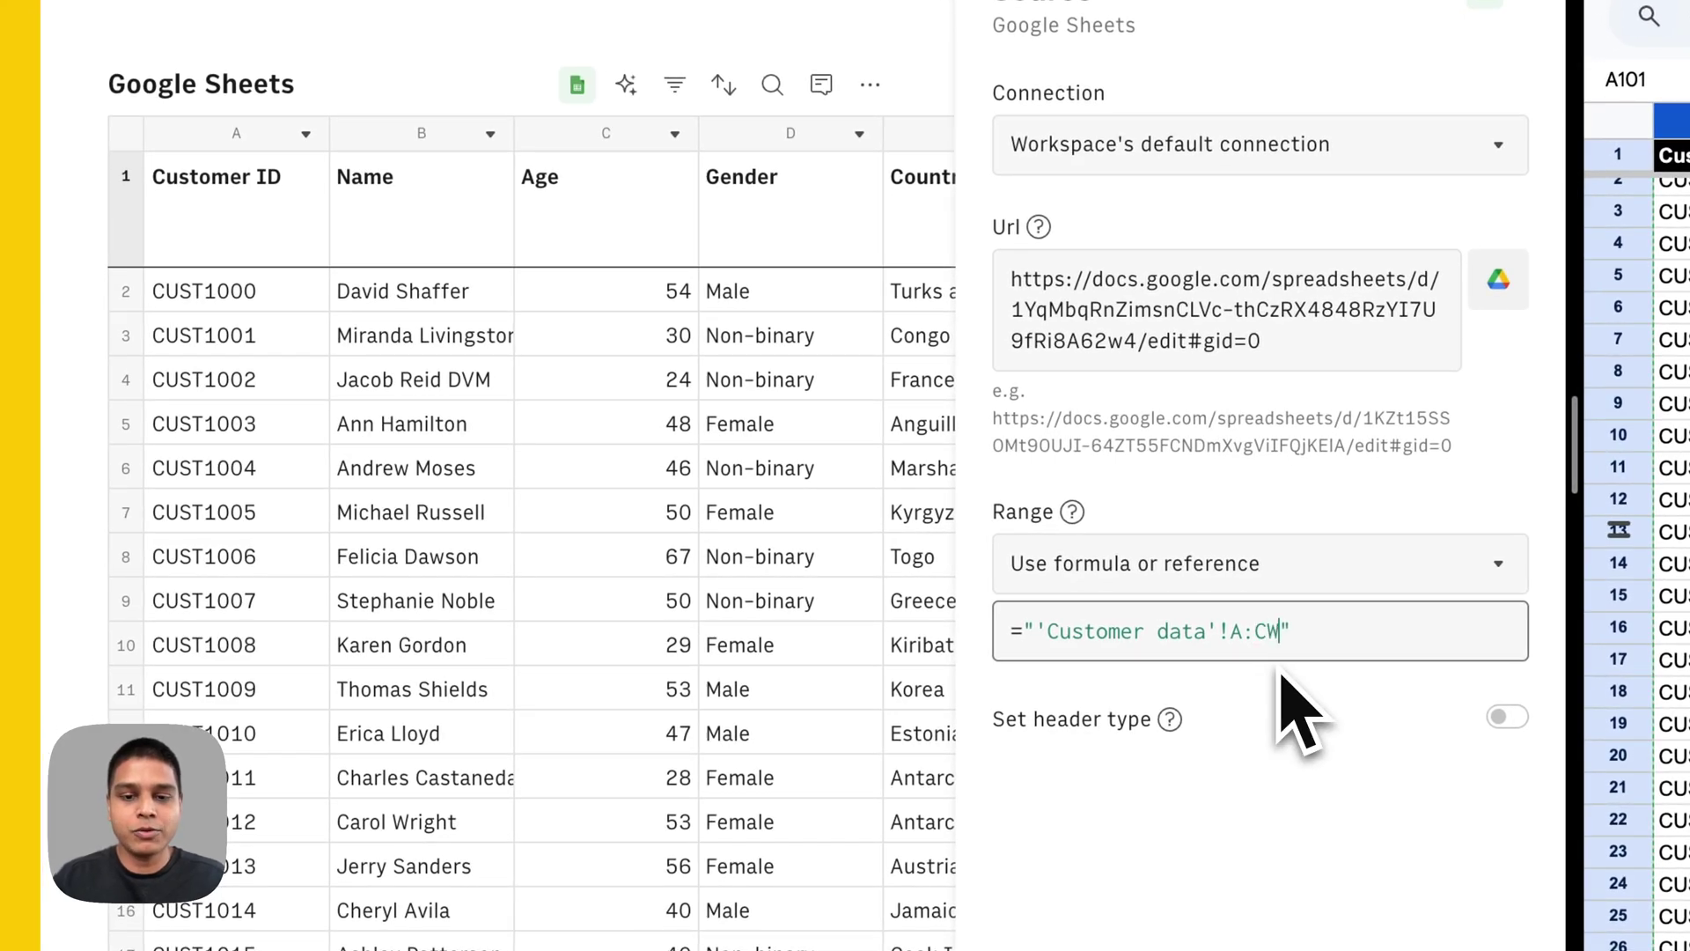
click(1320, 858)
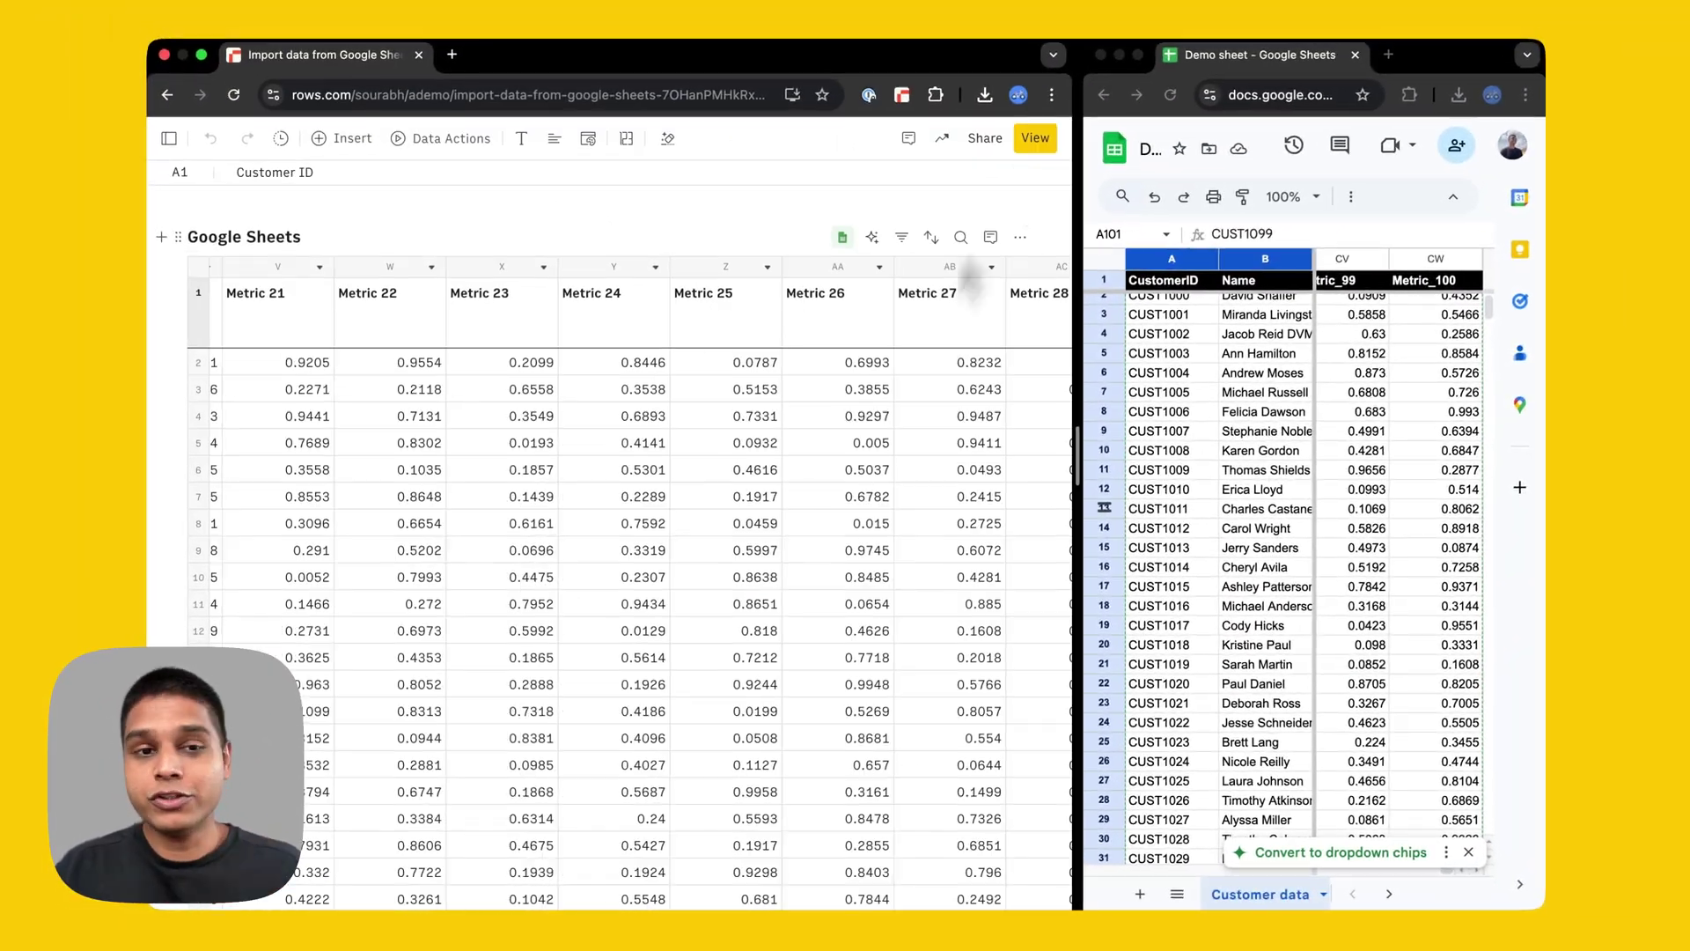
scroll(955, 299, right, 20)
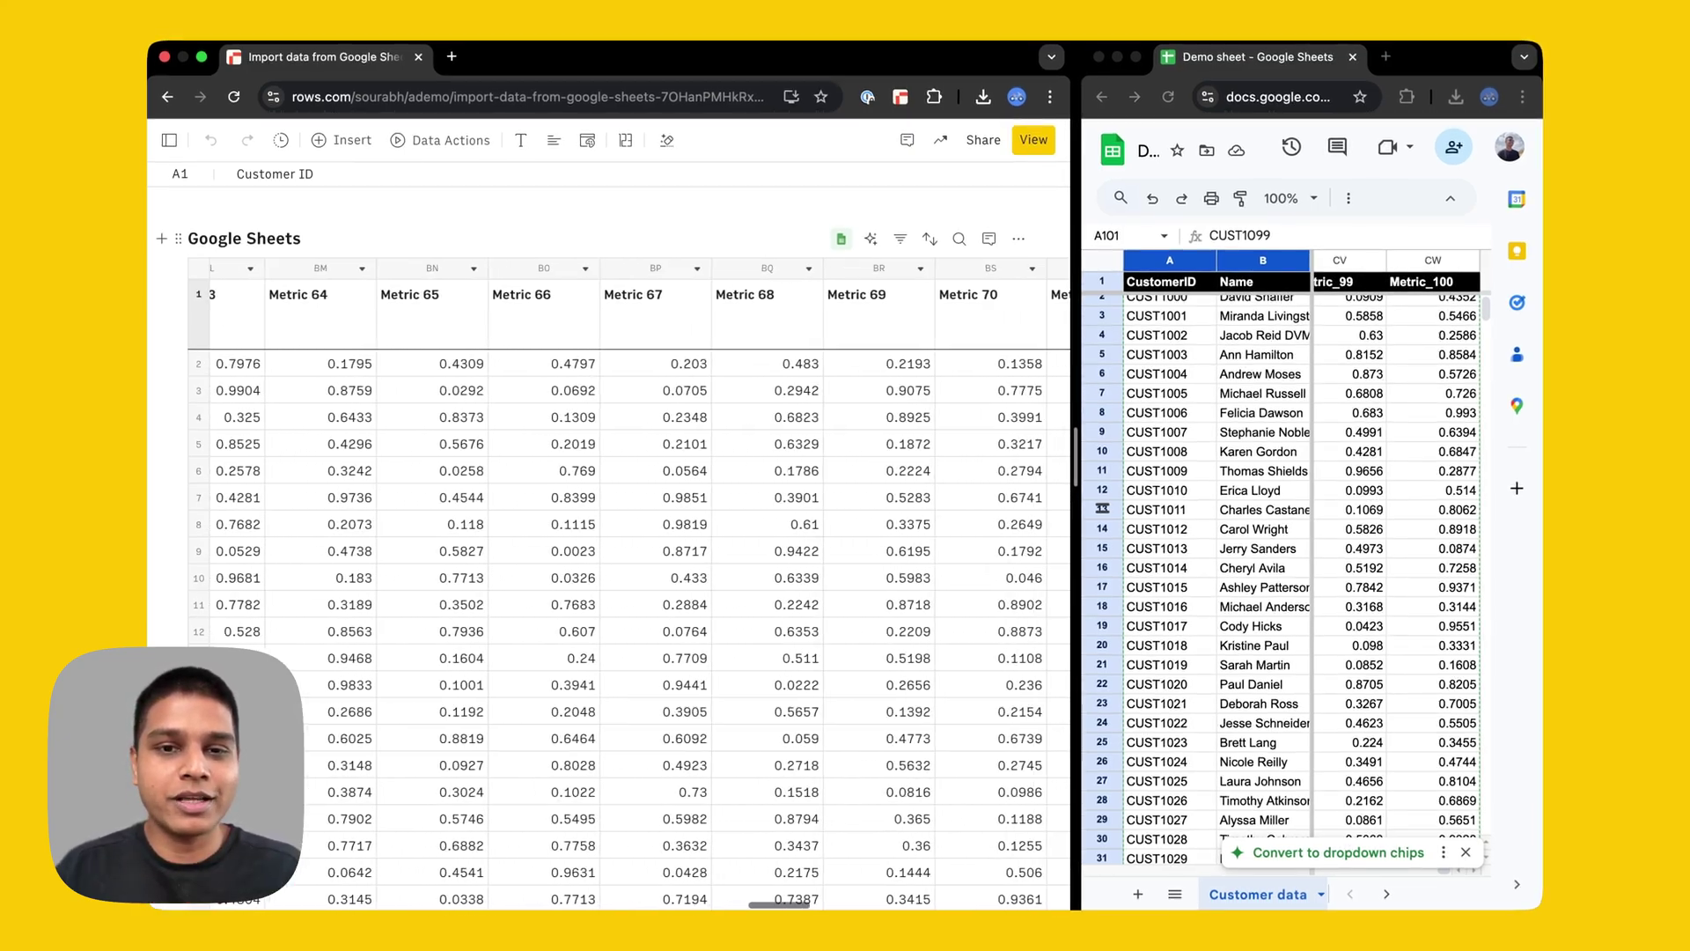
scroll(937, 356, right, 20)
click(937, 326)
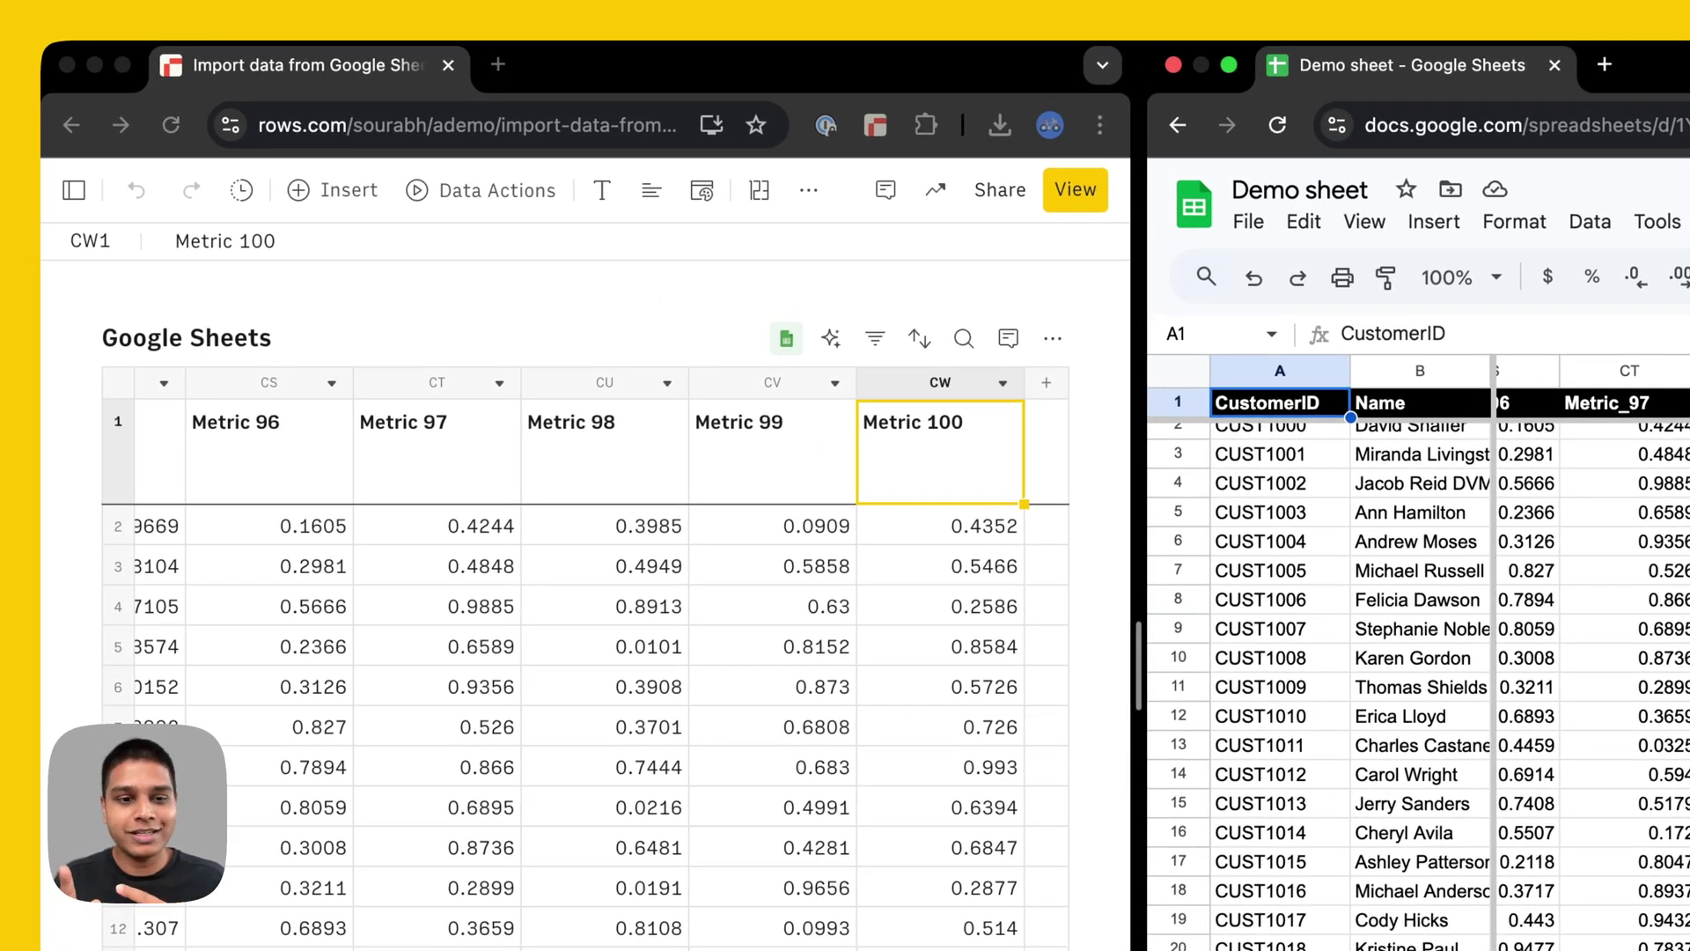
Step: Open the Google Analytics 4 table on Page2 in Rows and the empty Sheet4 in the Google spreadsheet
click(74, 192)
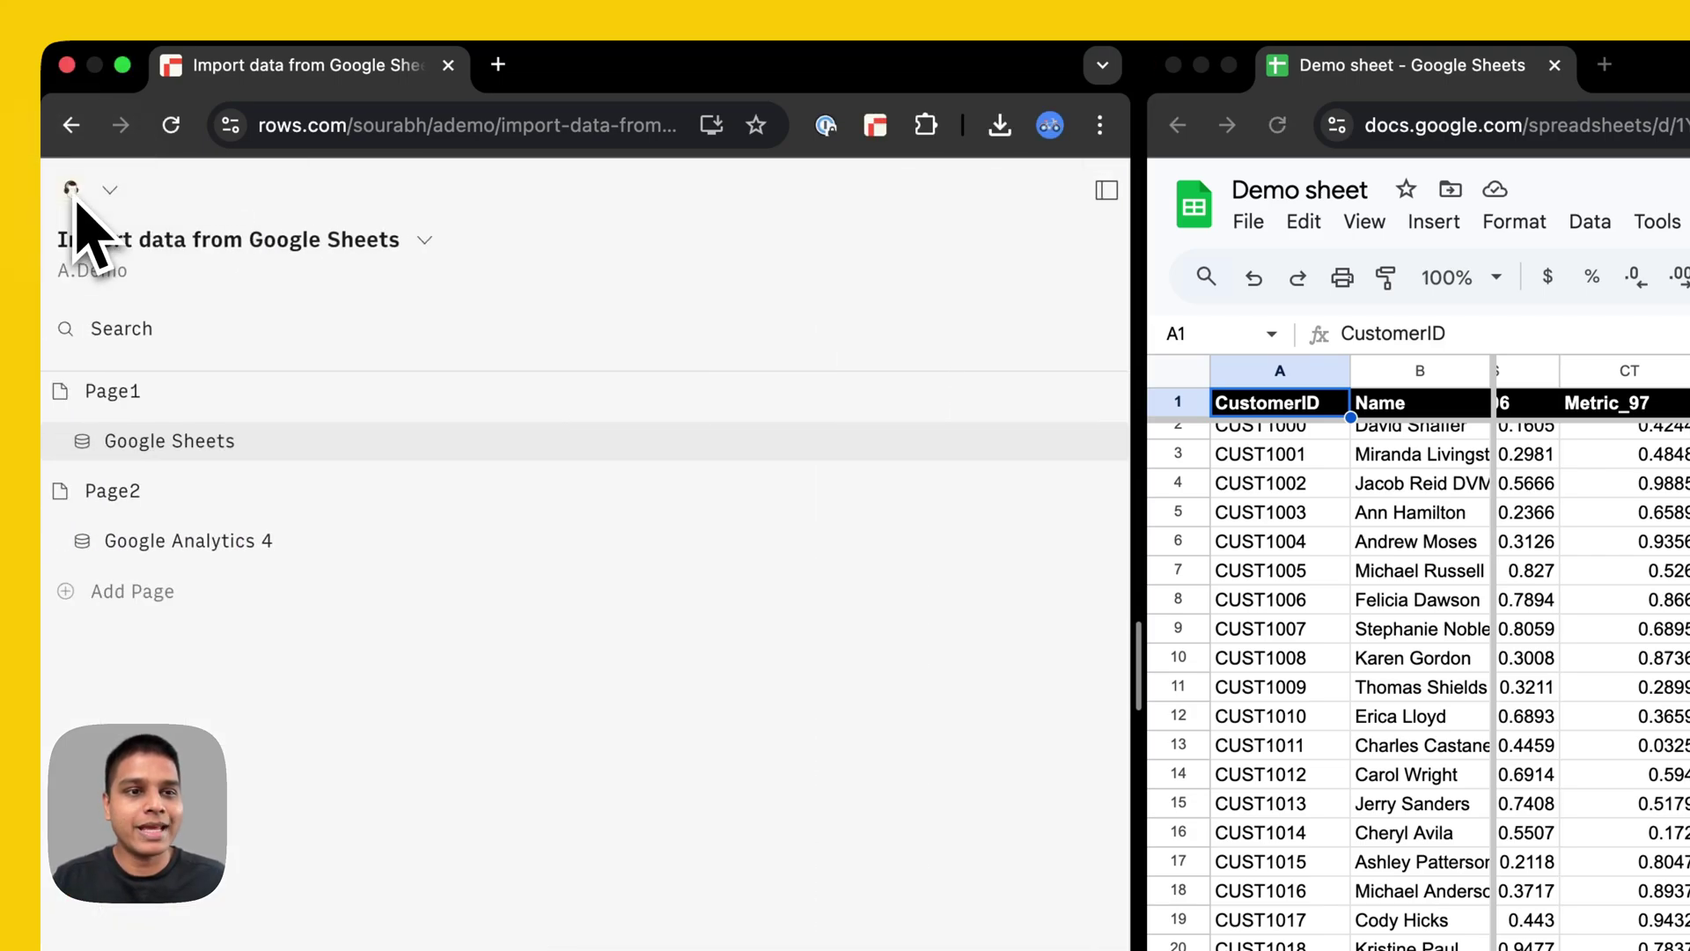
click(211, 540)
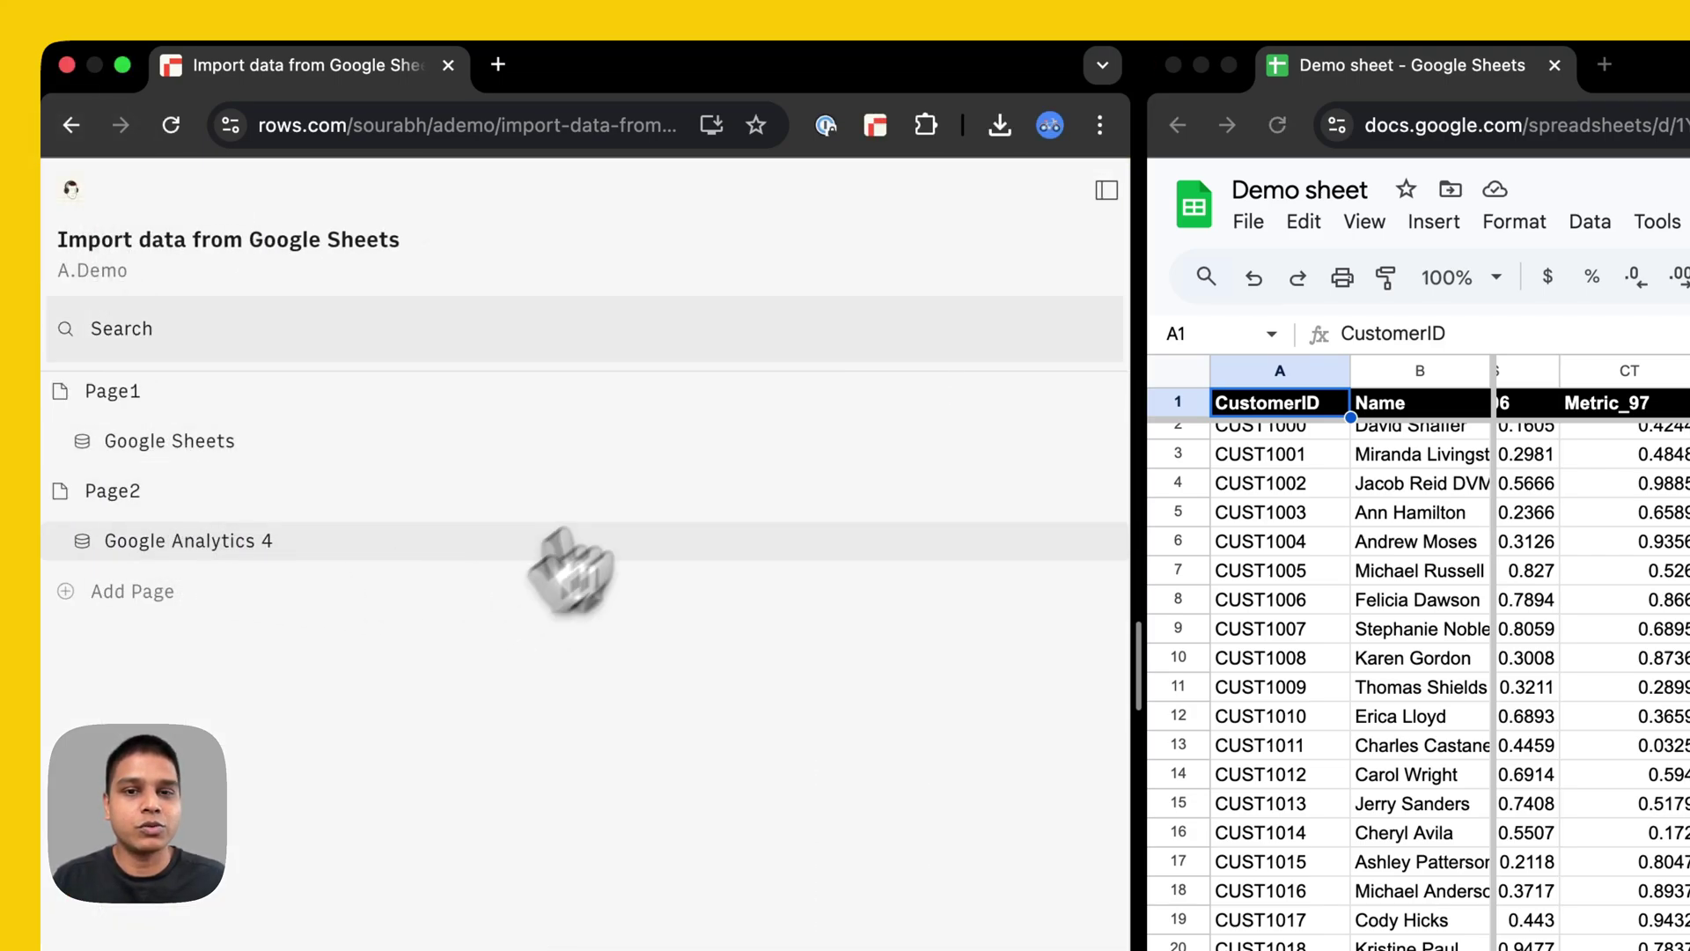
click(1093, 211)
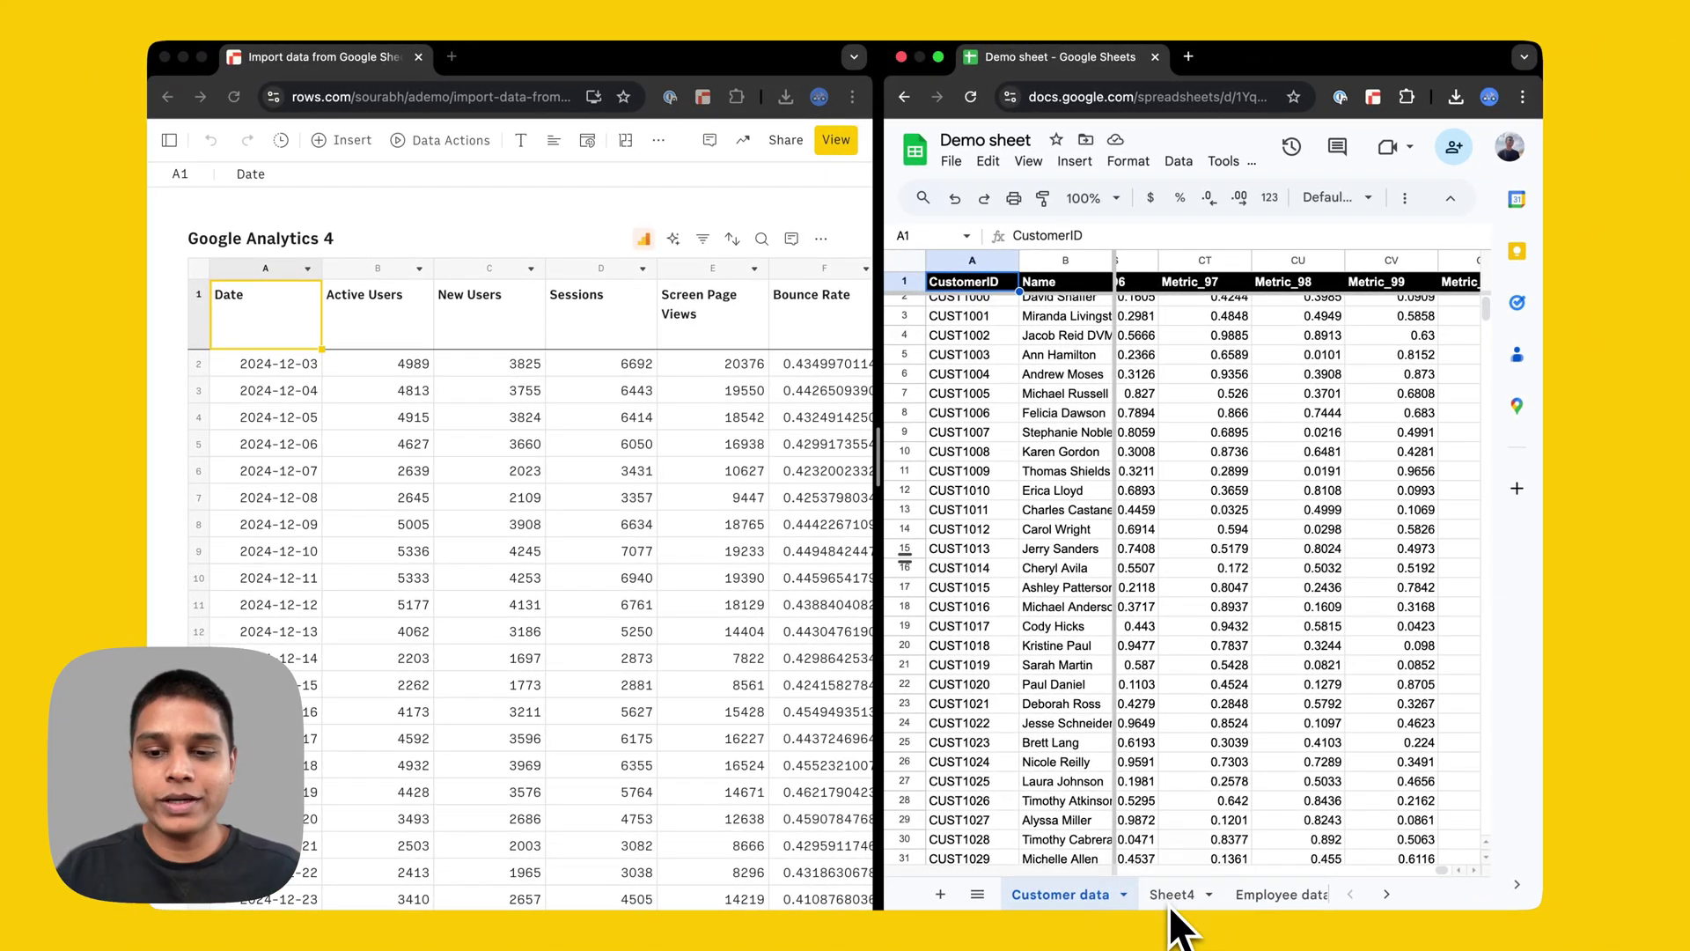
click(1173, 896)
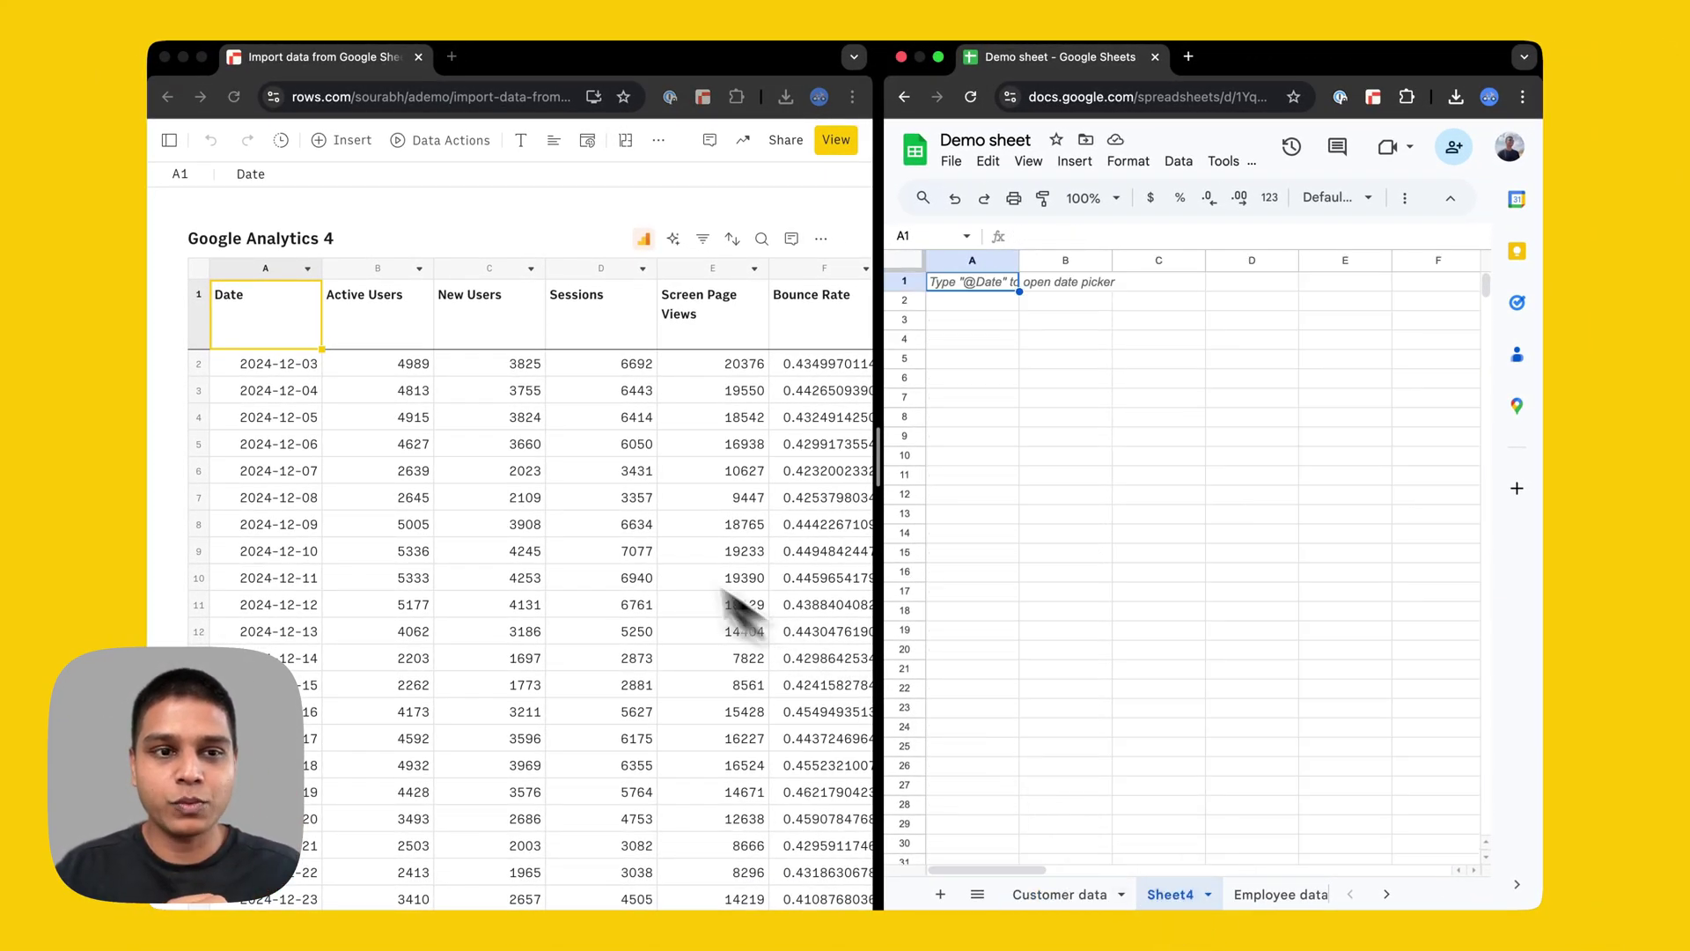
scroll(717, 599, down, 5)
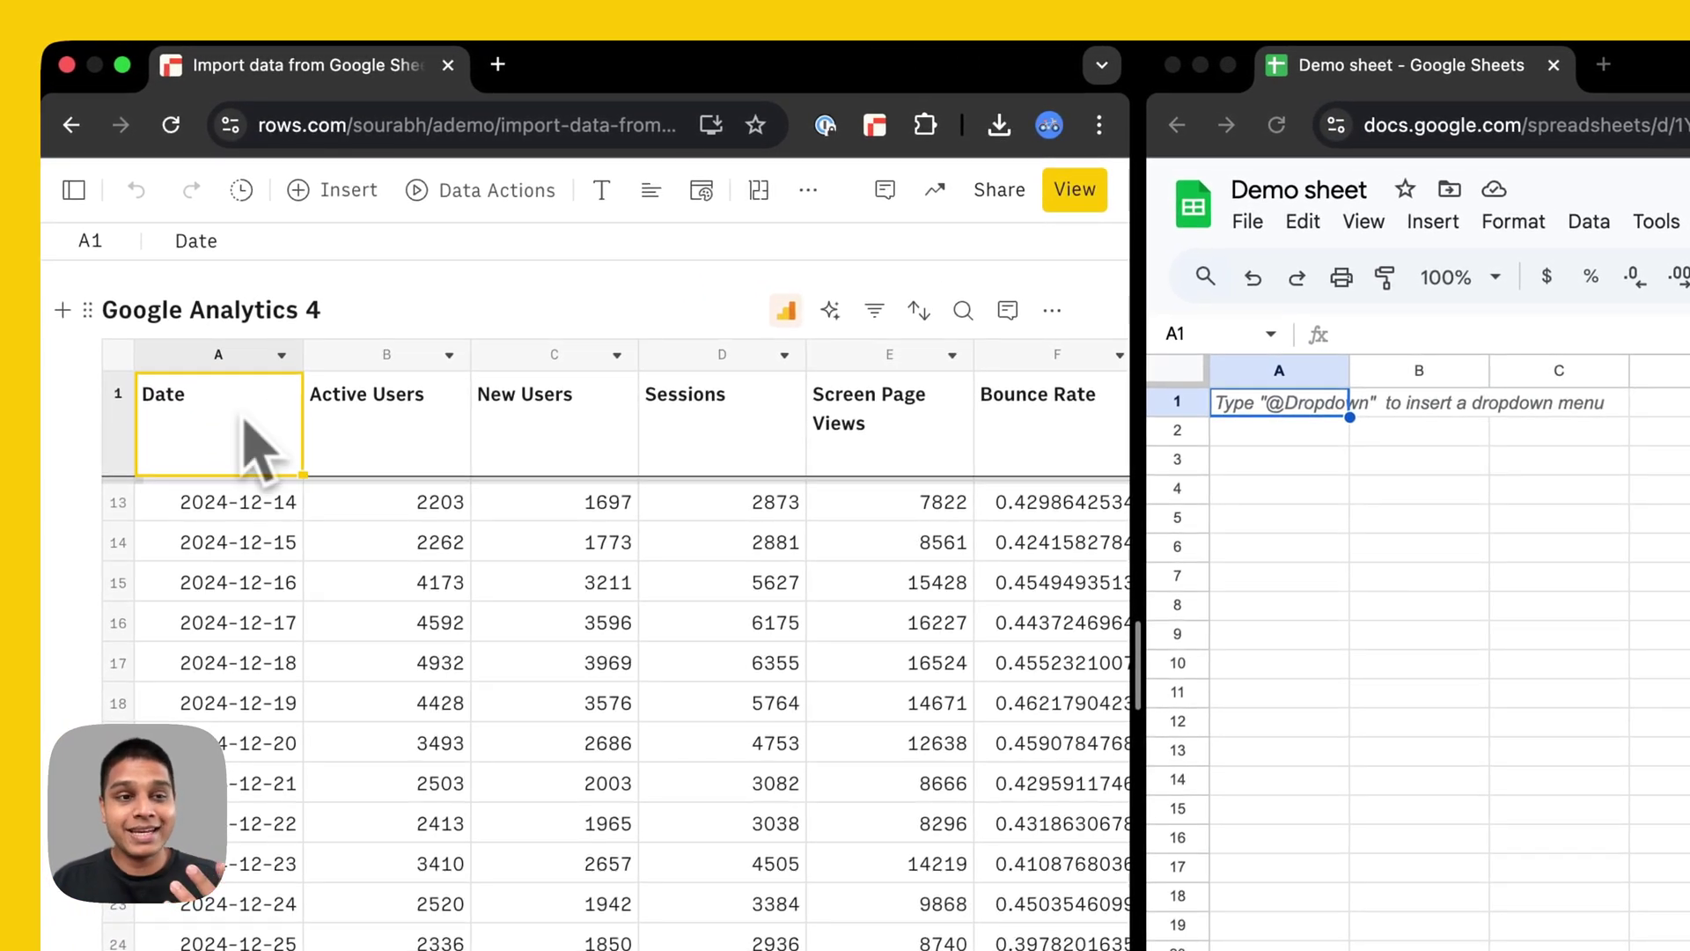
Step: Add a blank table to Page2 and place it above the Google Analytics 4 table
click(75, 190)
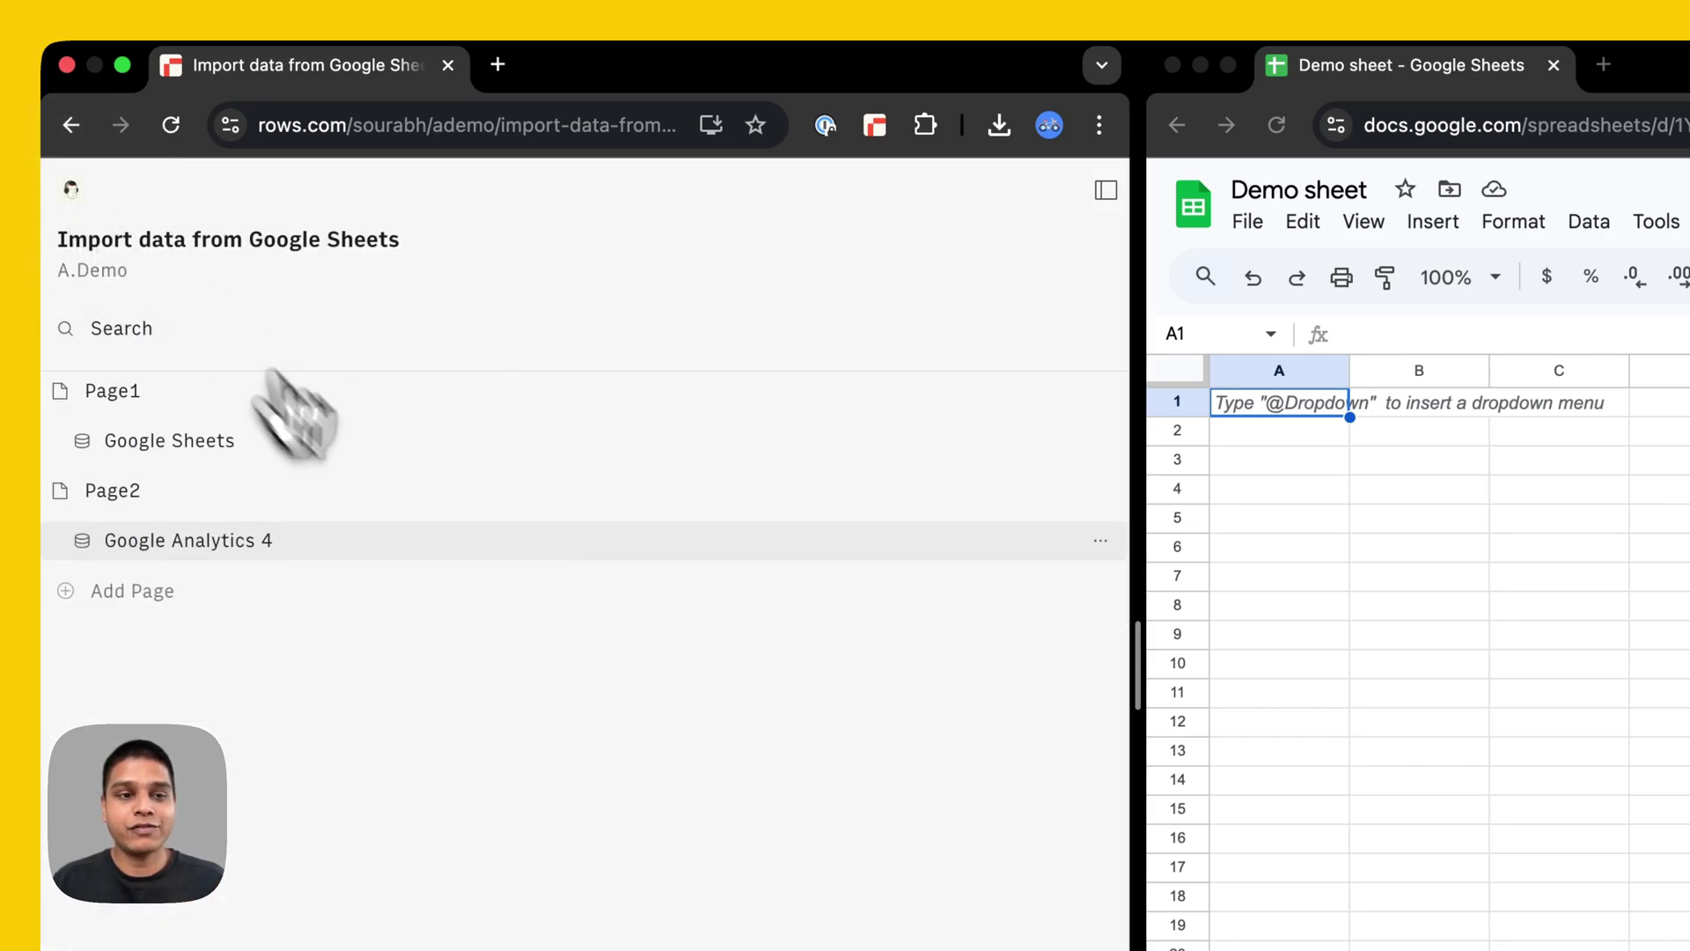
click(1067, 491)
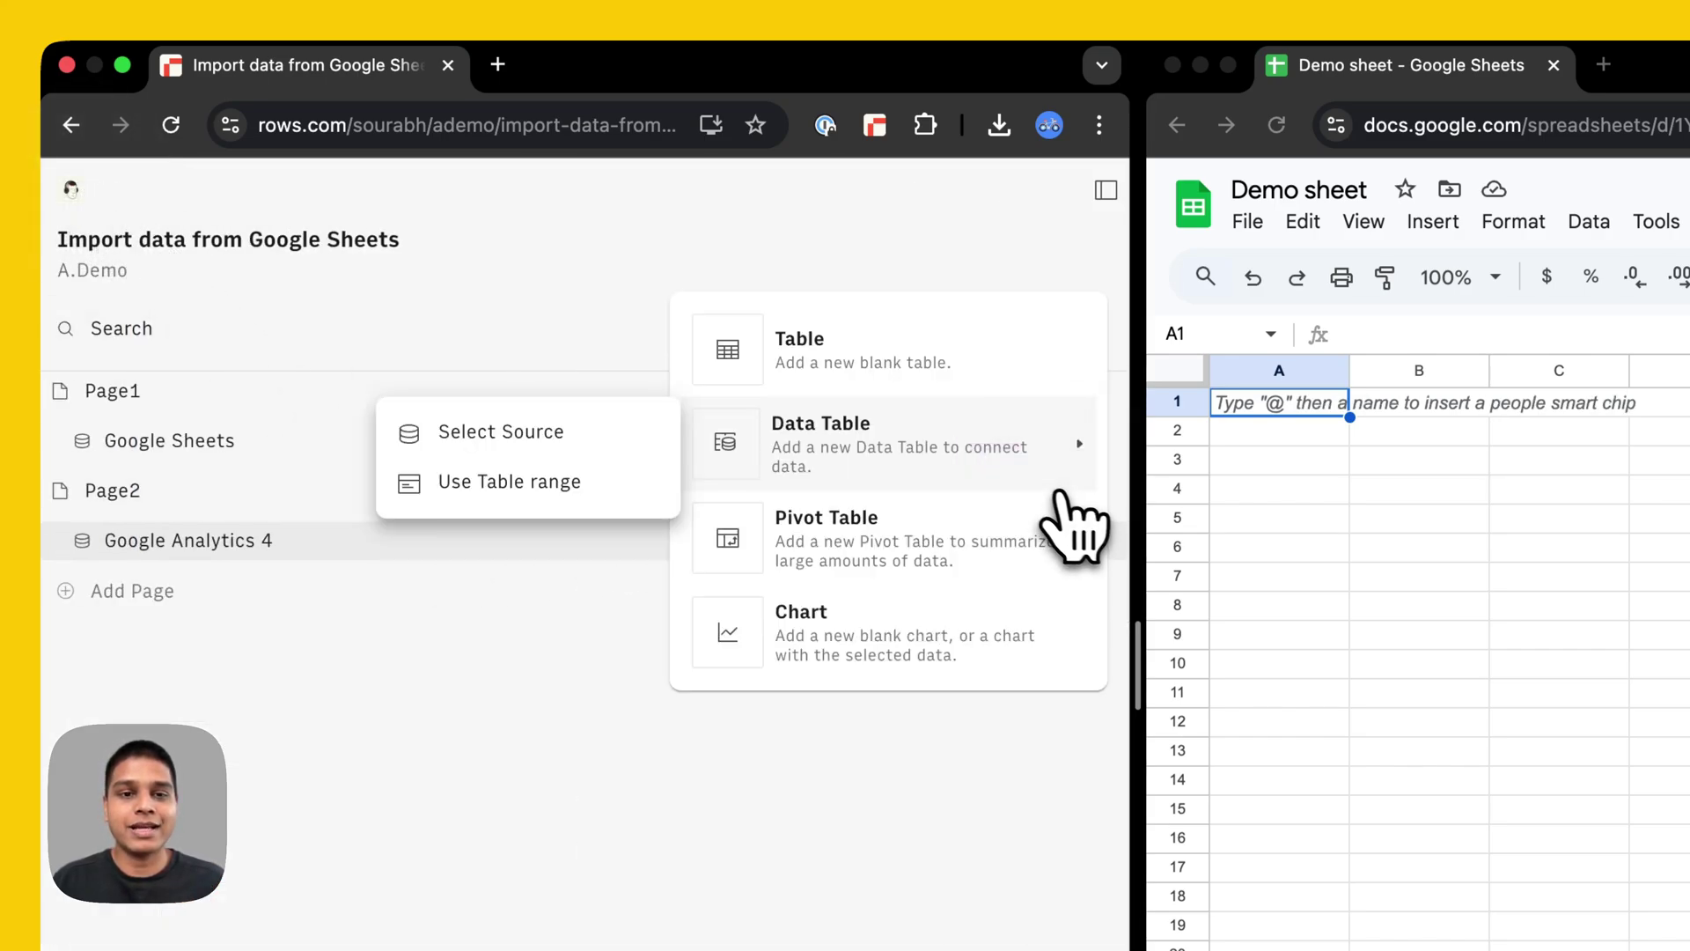
click(872, 387)
drag(112, 589, 124, 546)
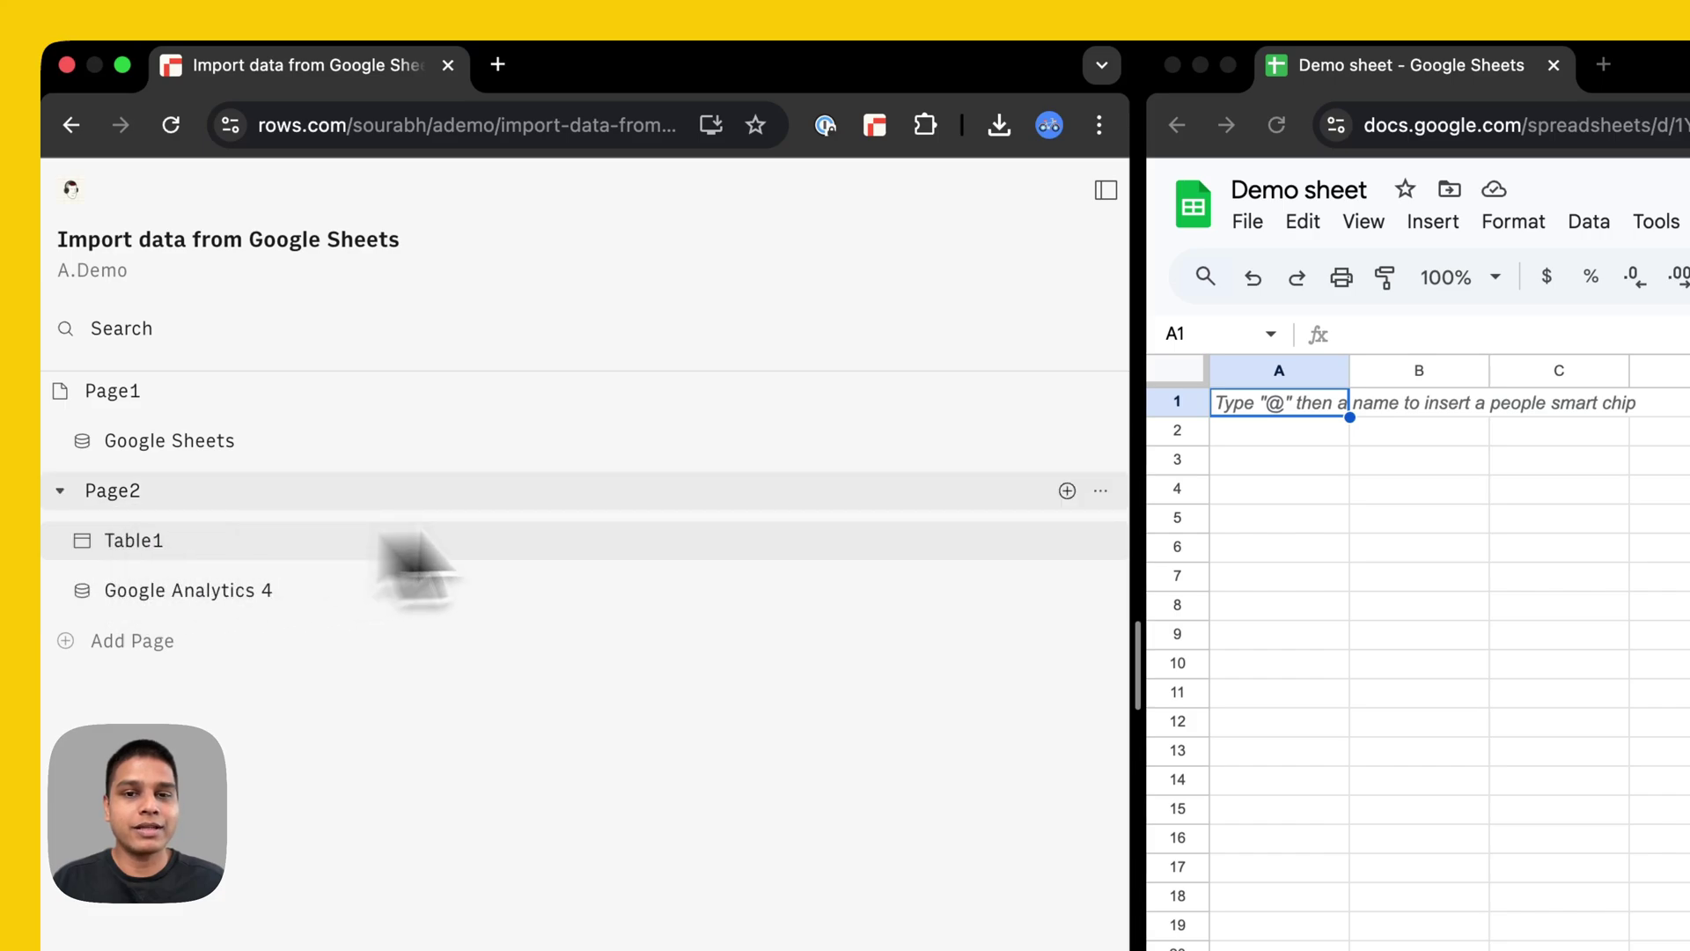
click(1100, 194)
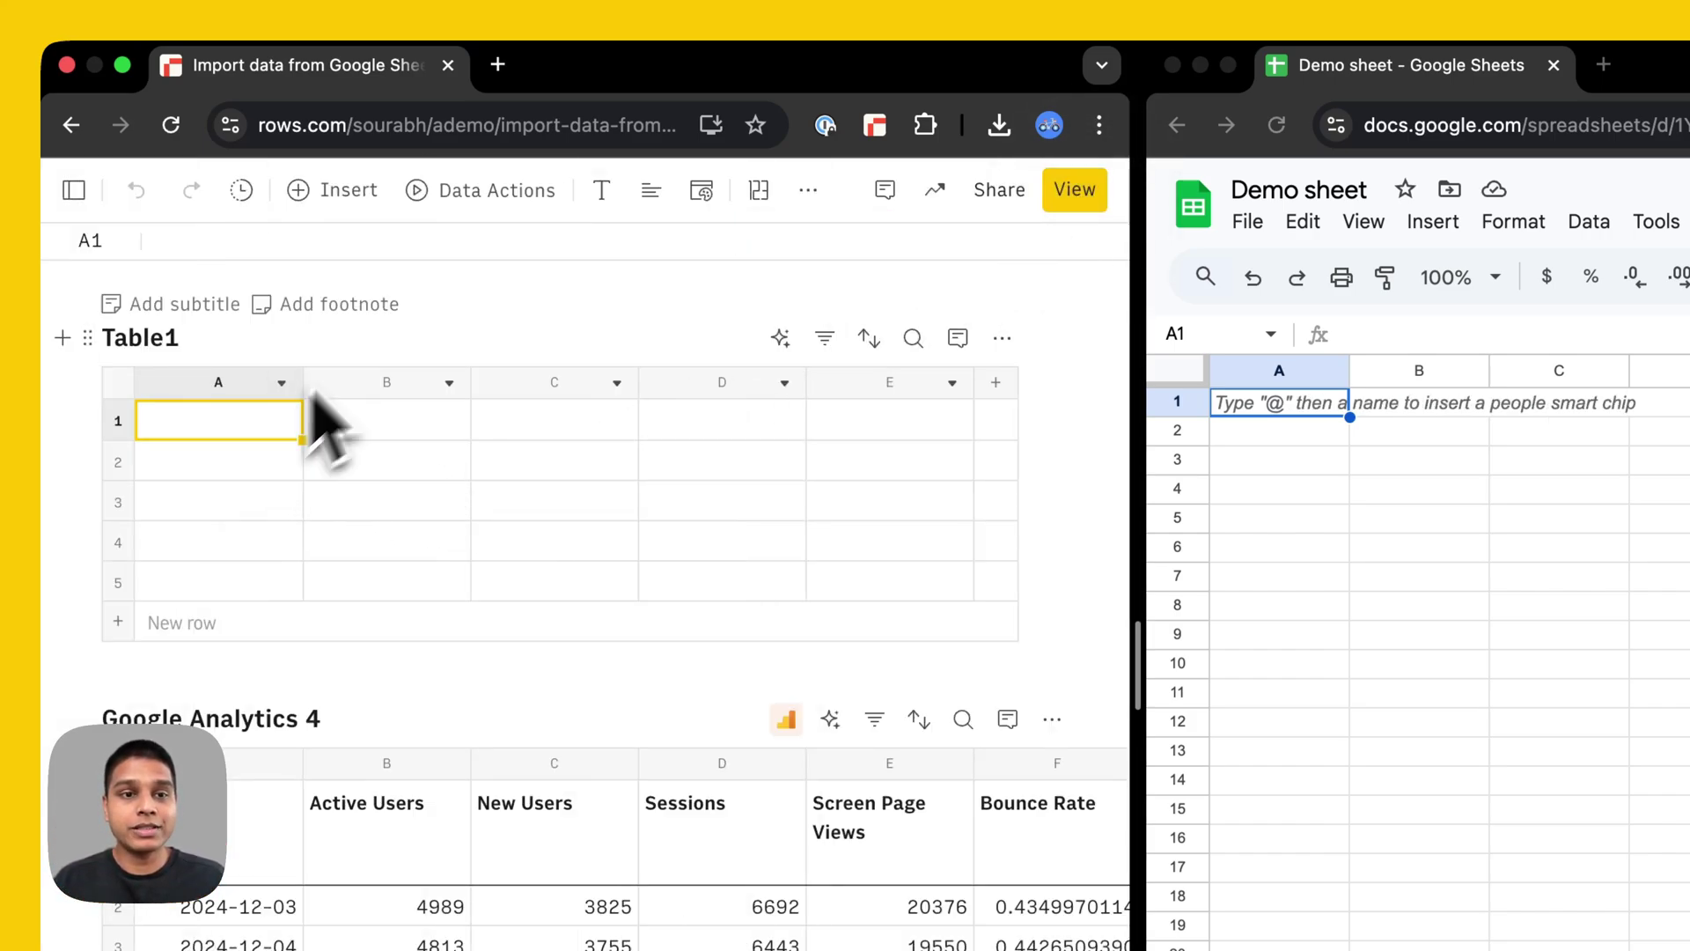
Step: Search the data actions for "sheets" and open "Send data to Google Sheets" for cell A1 of Table1
click(480, 190)
text(sh)
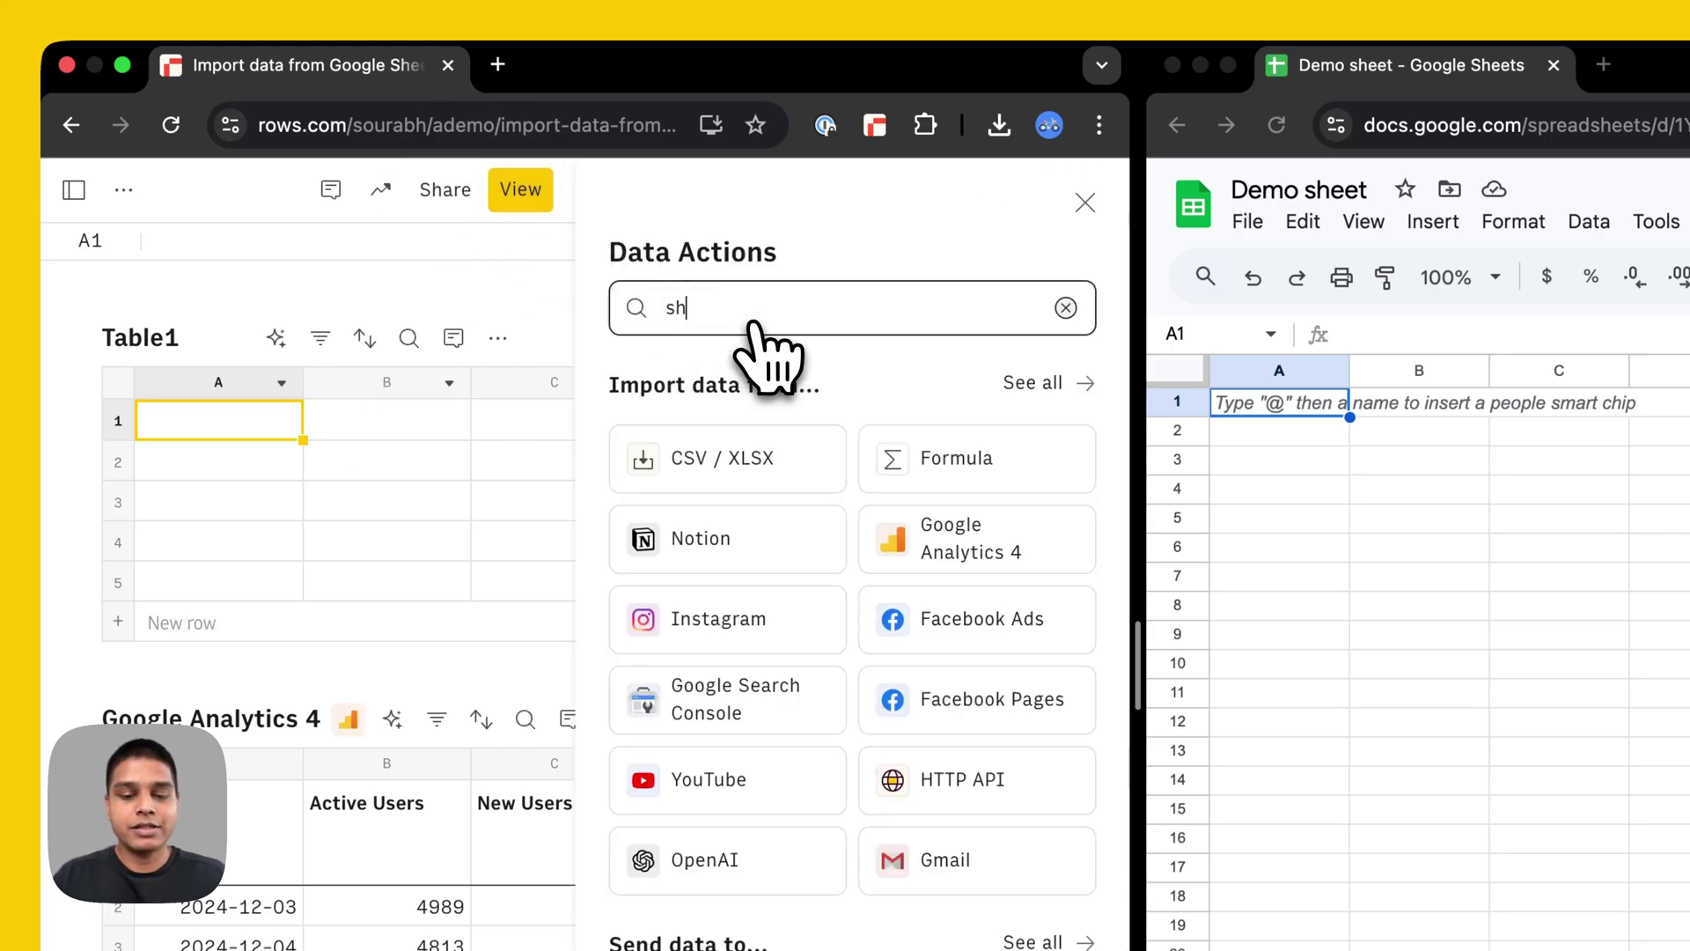
text(eets)
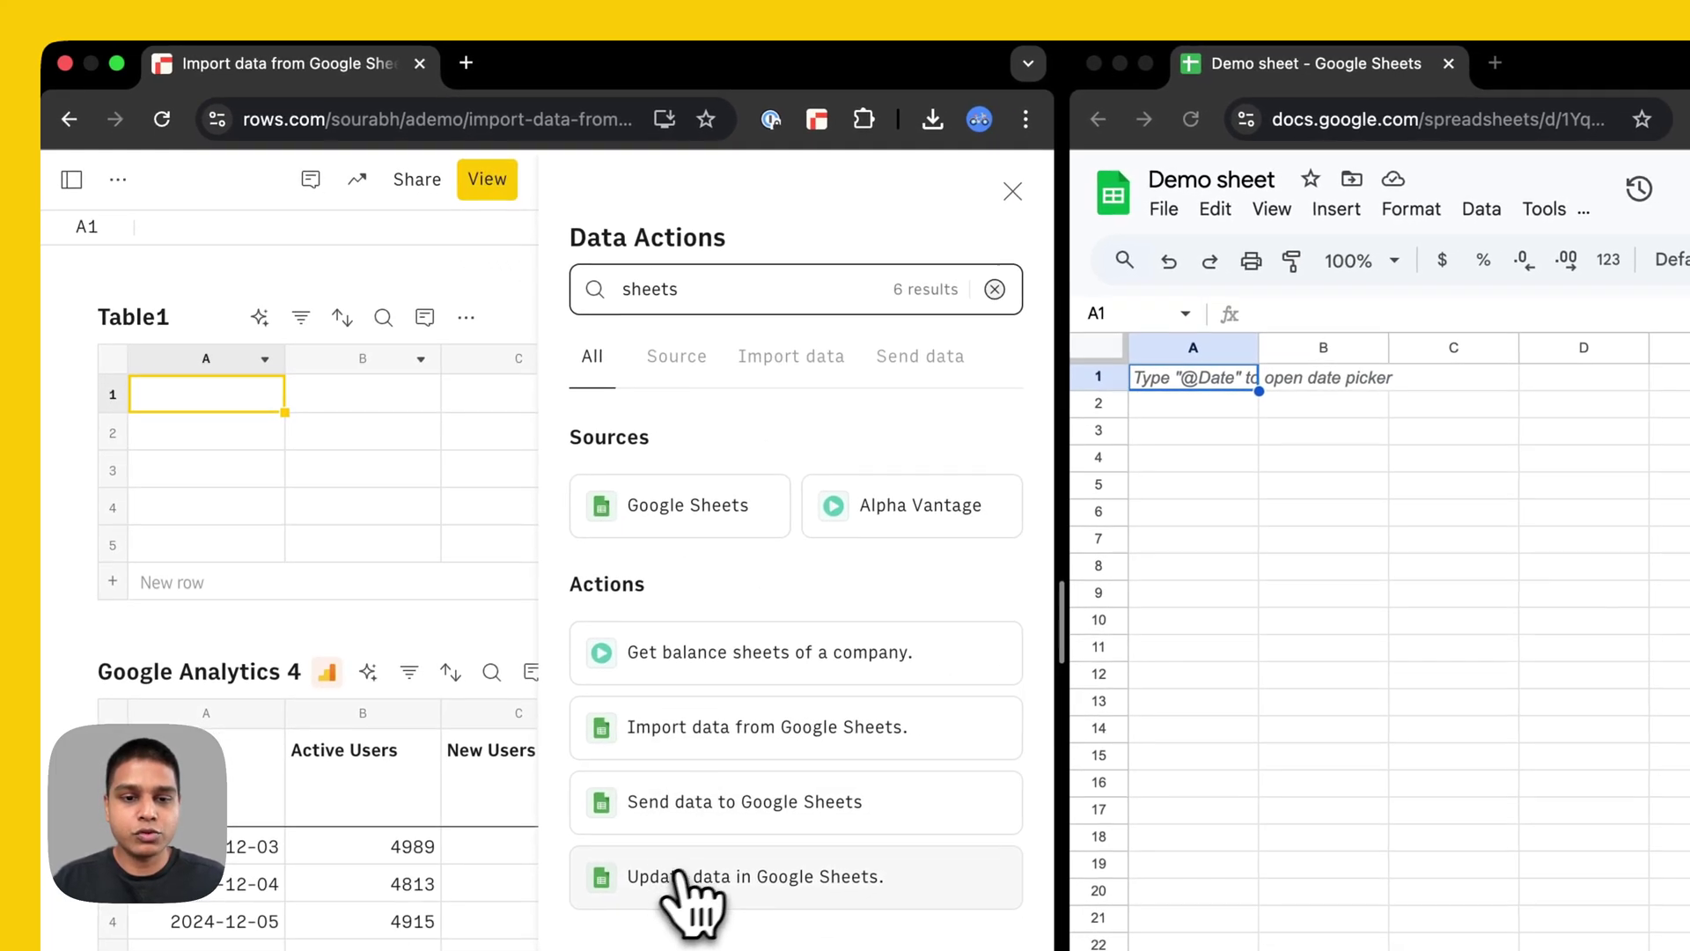
click(729, 821)
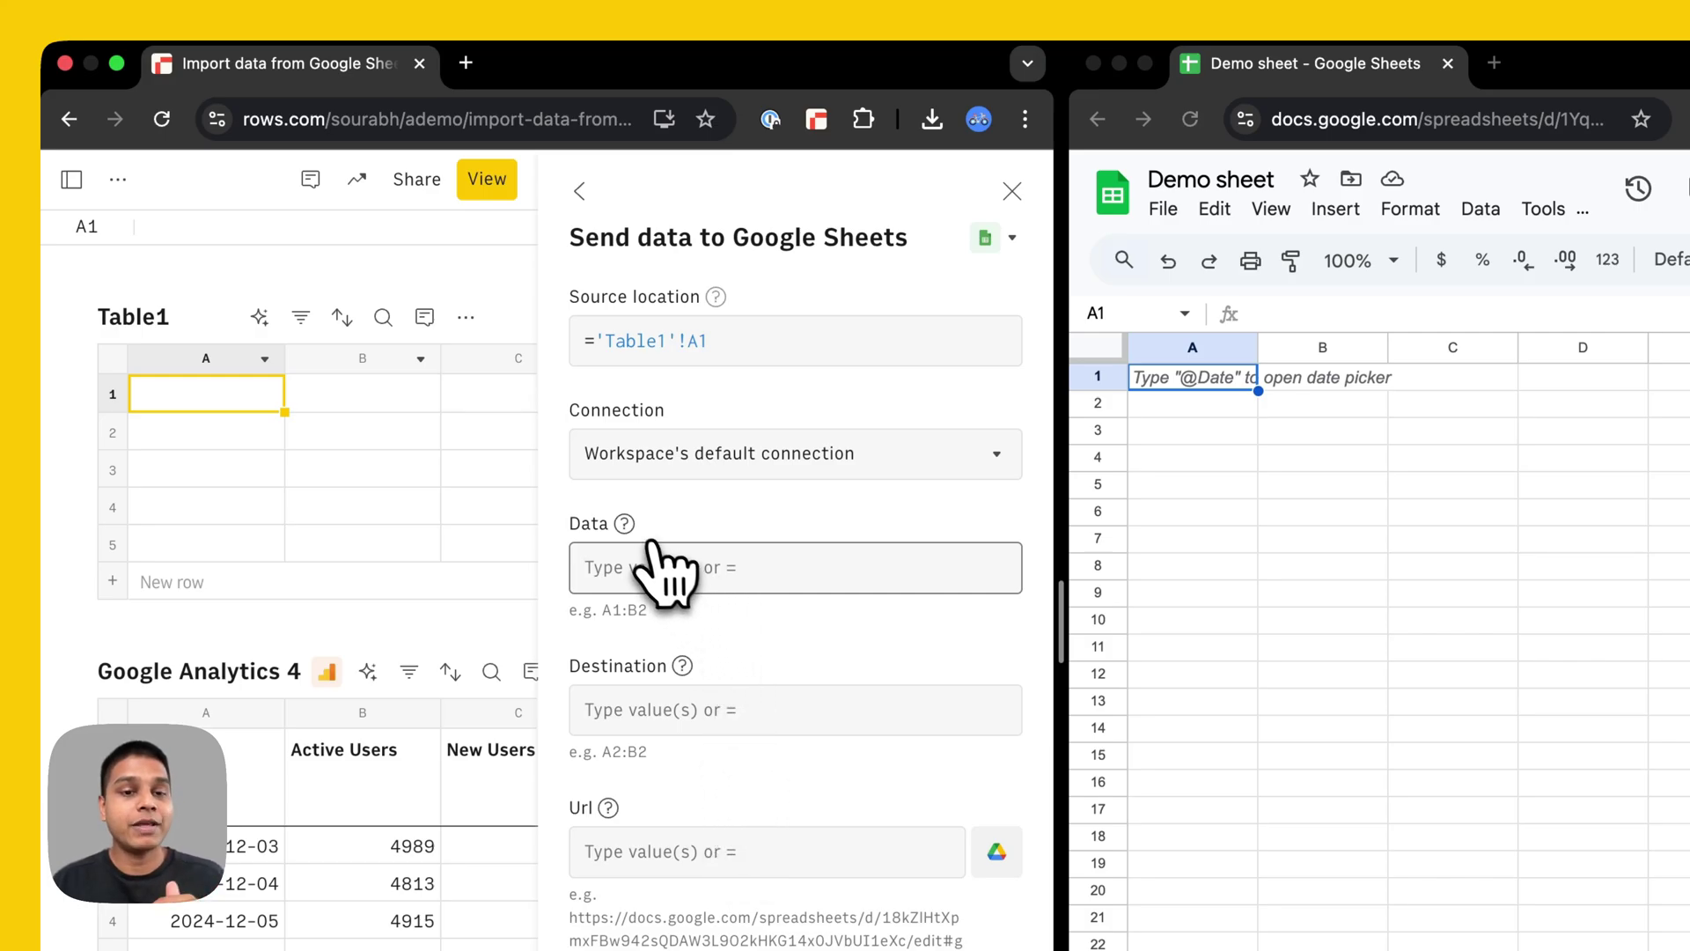
Step: Set the data to export to columns A:I of the Google Analytics 4 table
mouse_move(627, 527)
text(=)
drag(231, 553, 671, 577)
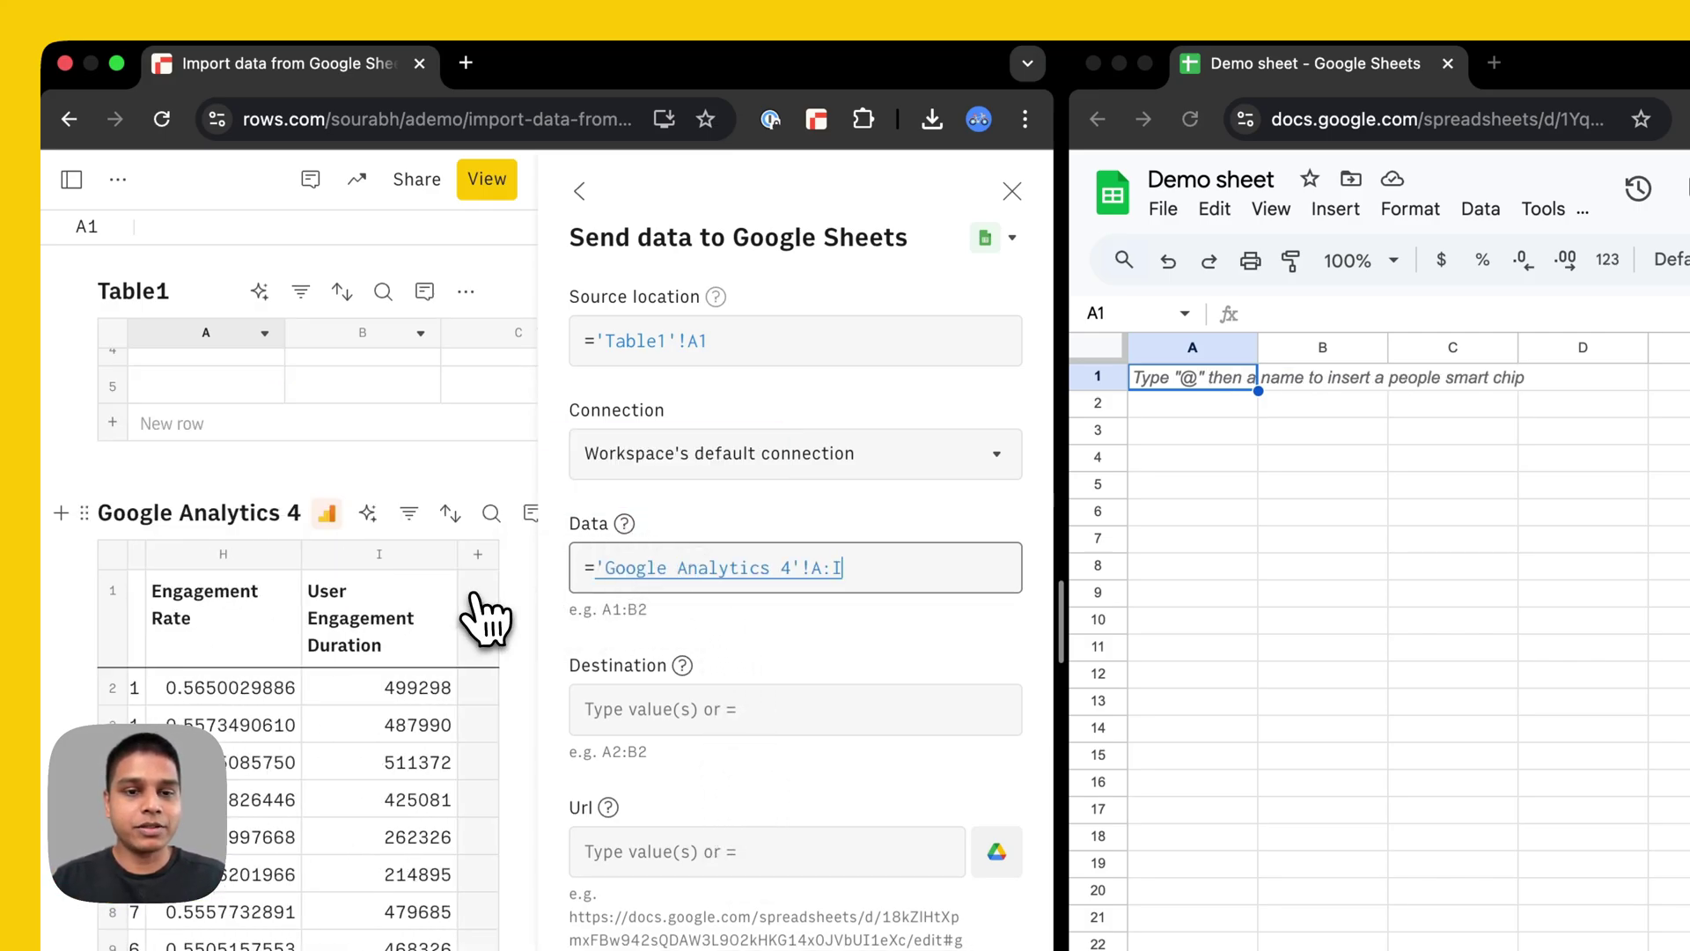
Step: Rename Sheet4 as "Analytics data" and set the export destination to "Analytics data!A:I"
click(740, 715)
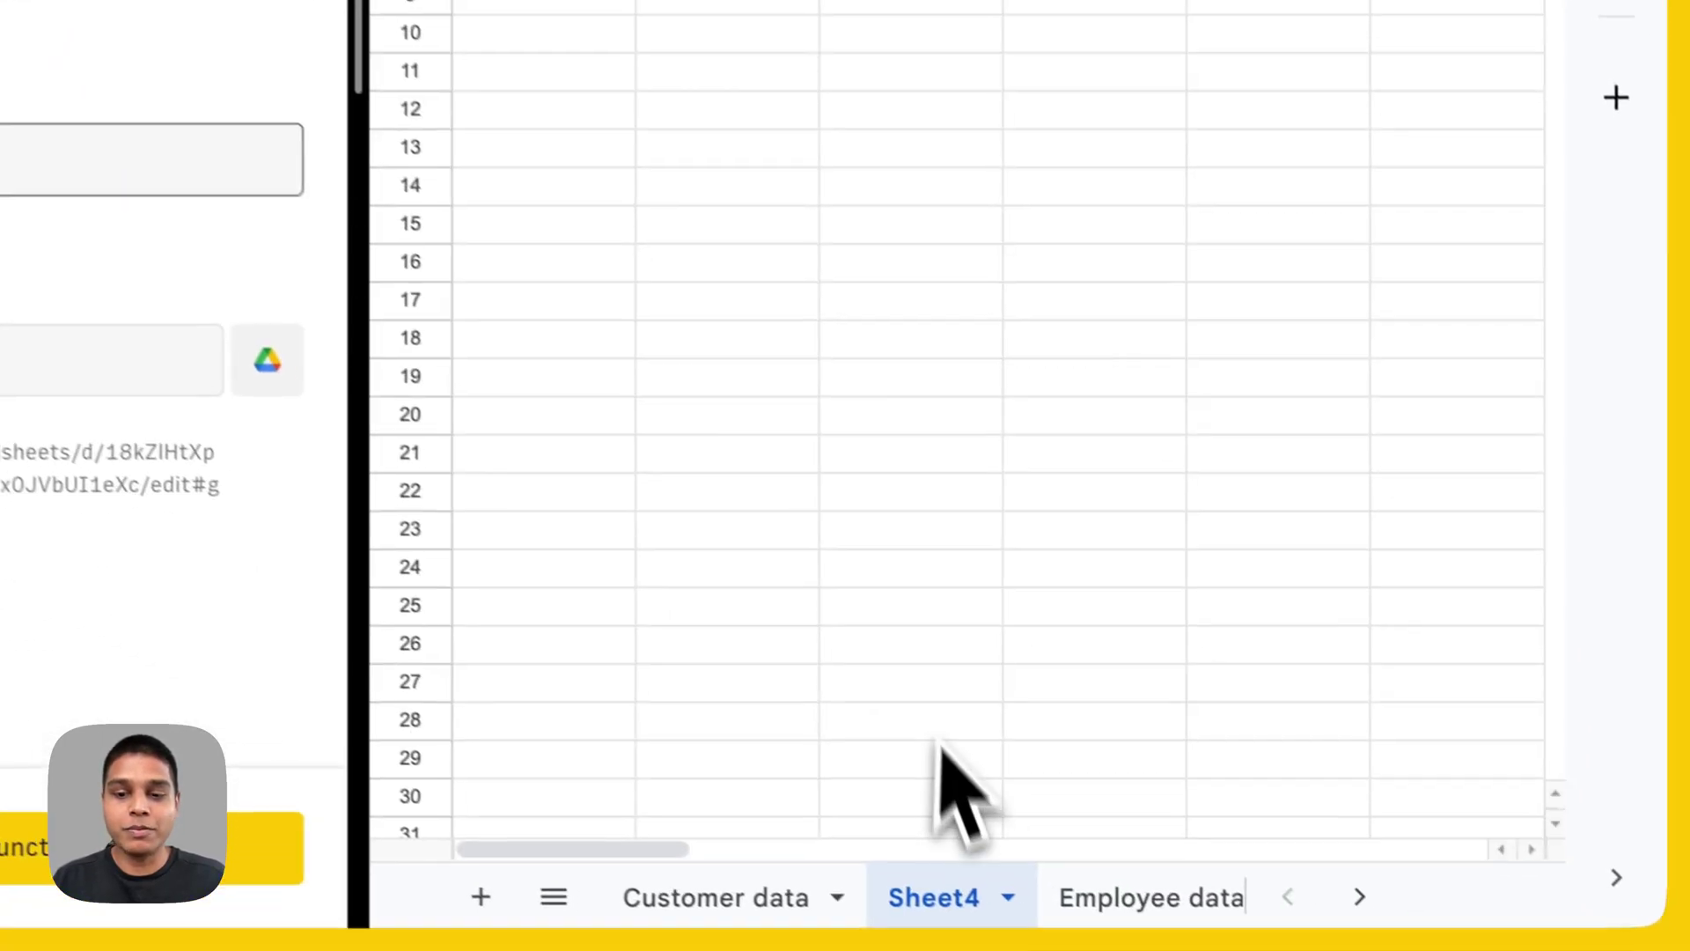
double_click(905, 884)
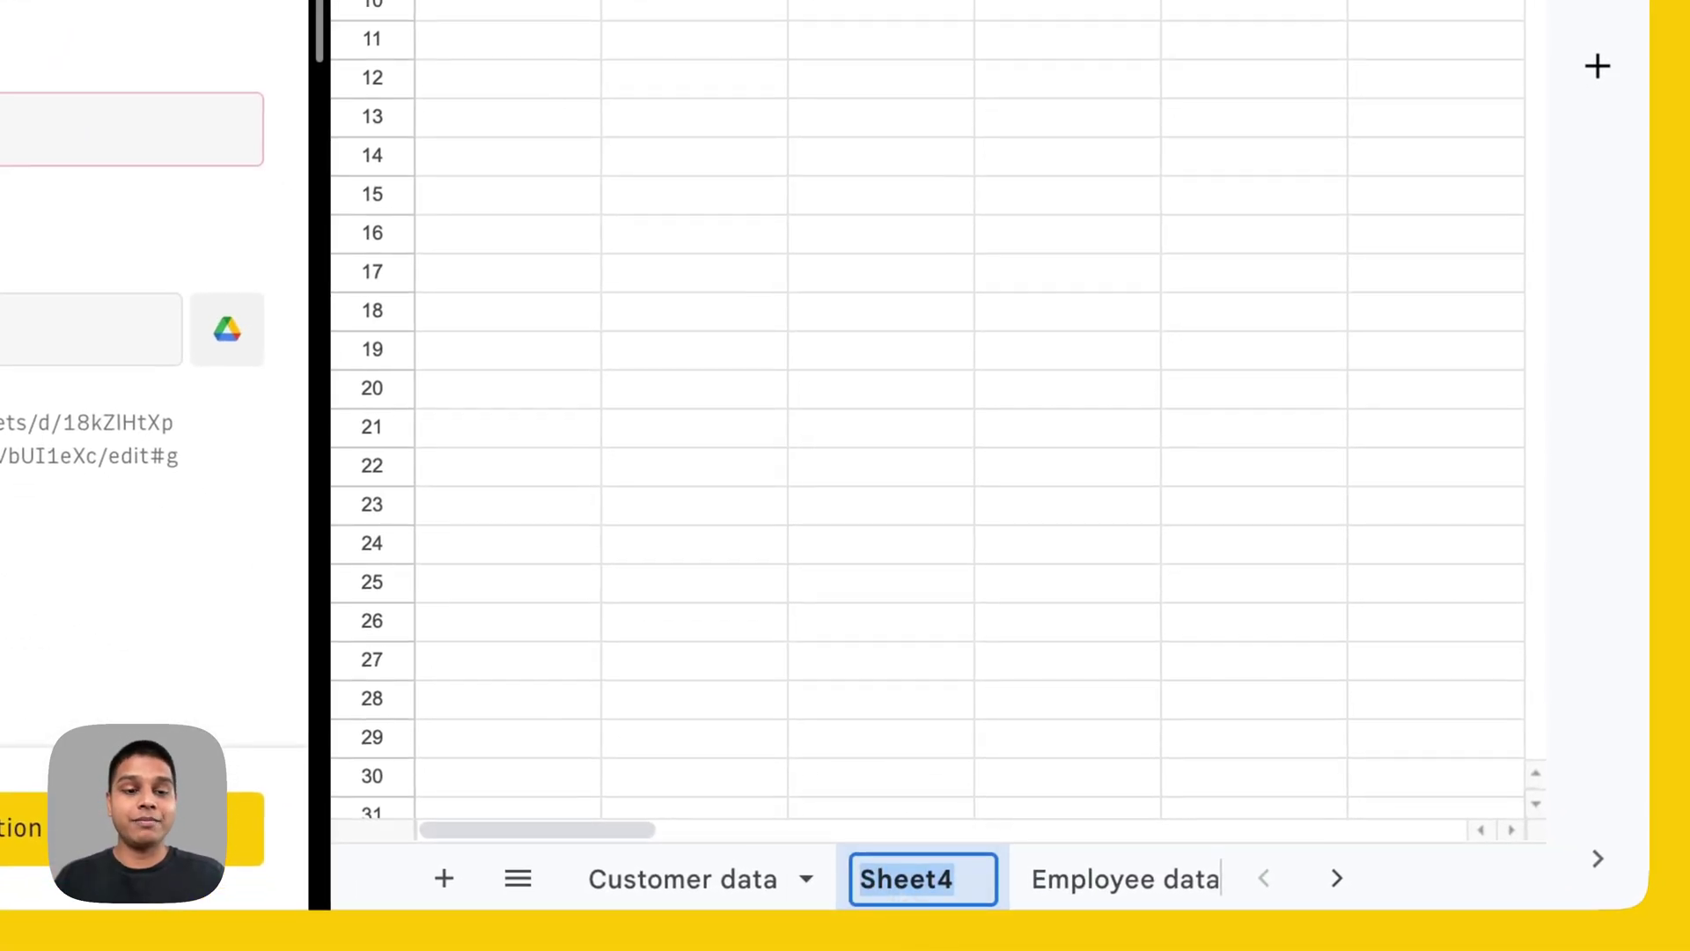
key(Return)
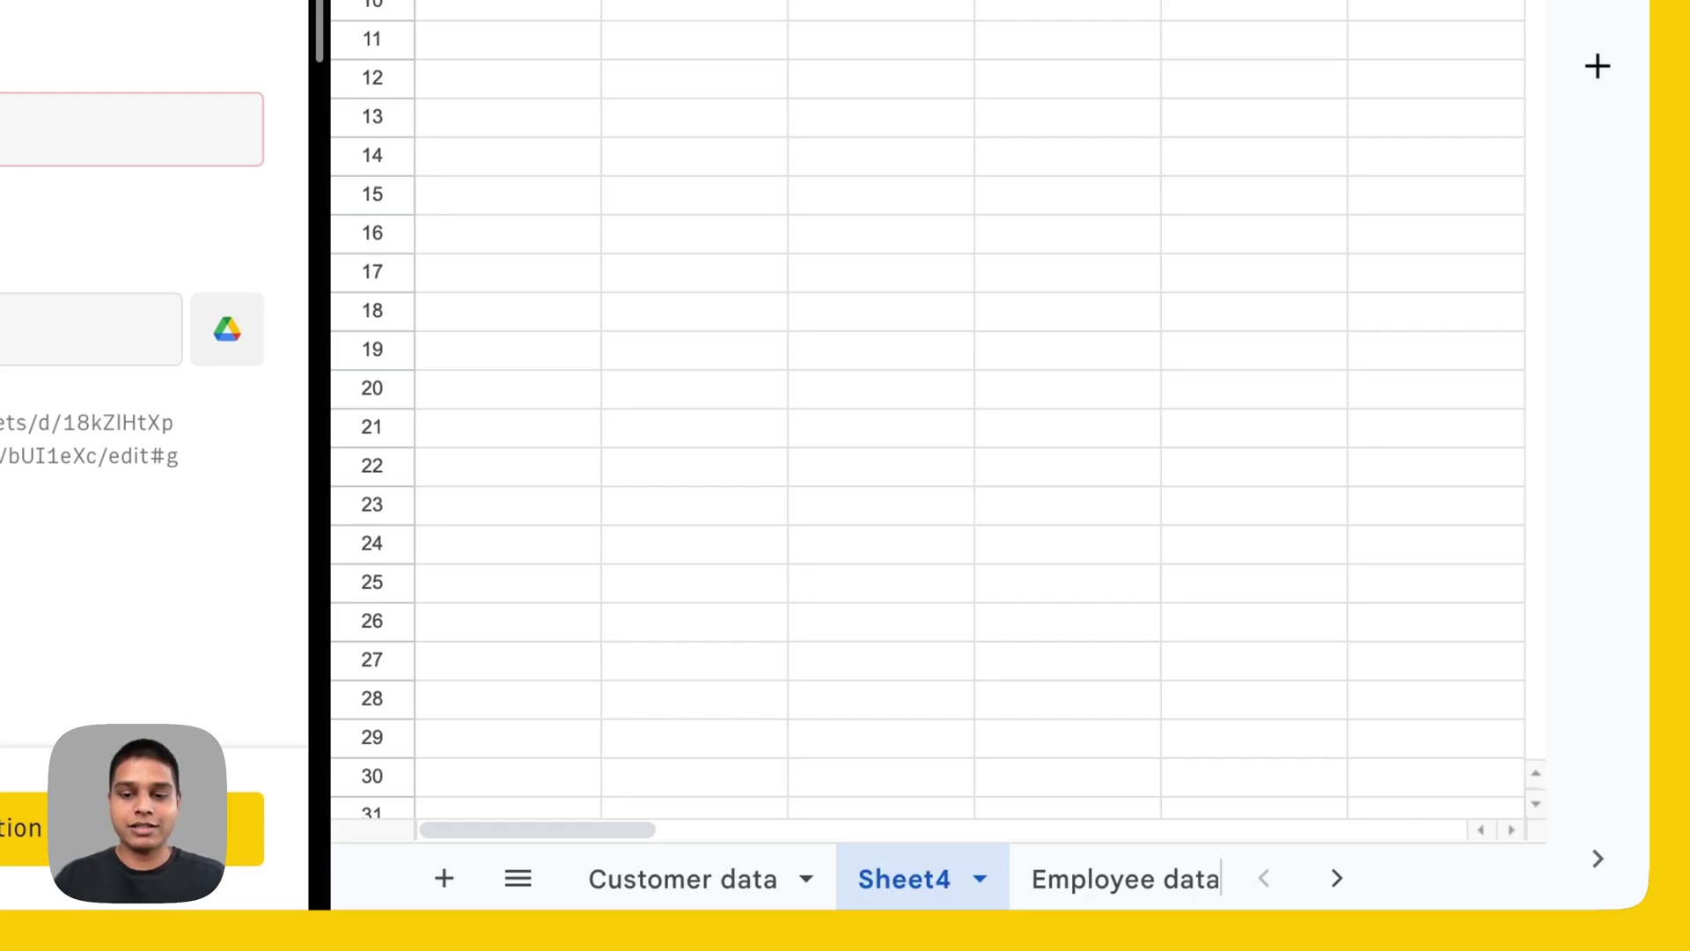
double_click(904, 879)
text(Analytics)
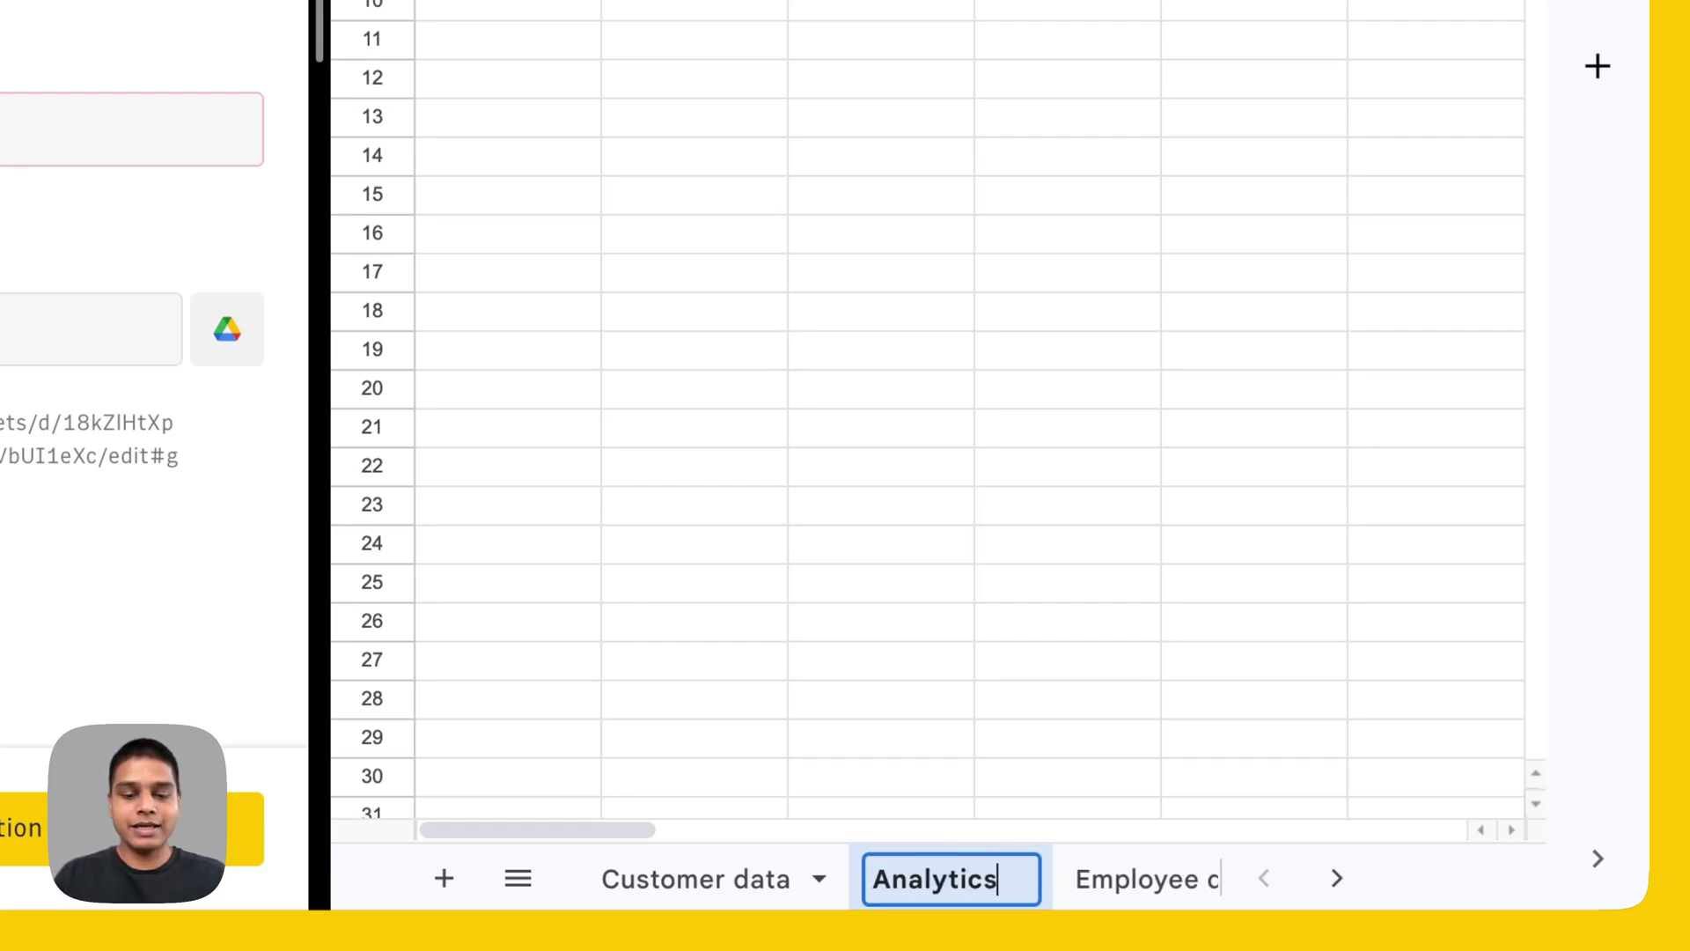
text( data)
key(ctrl+a)
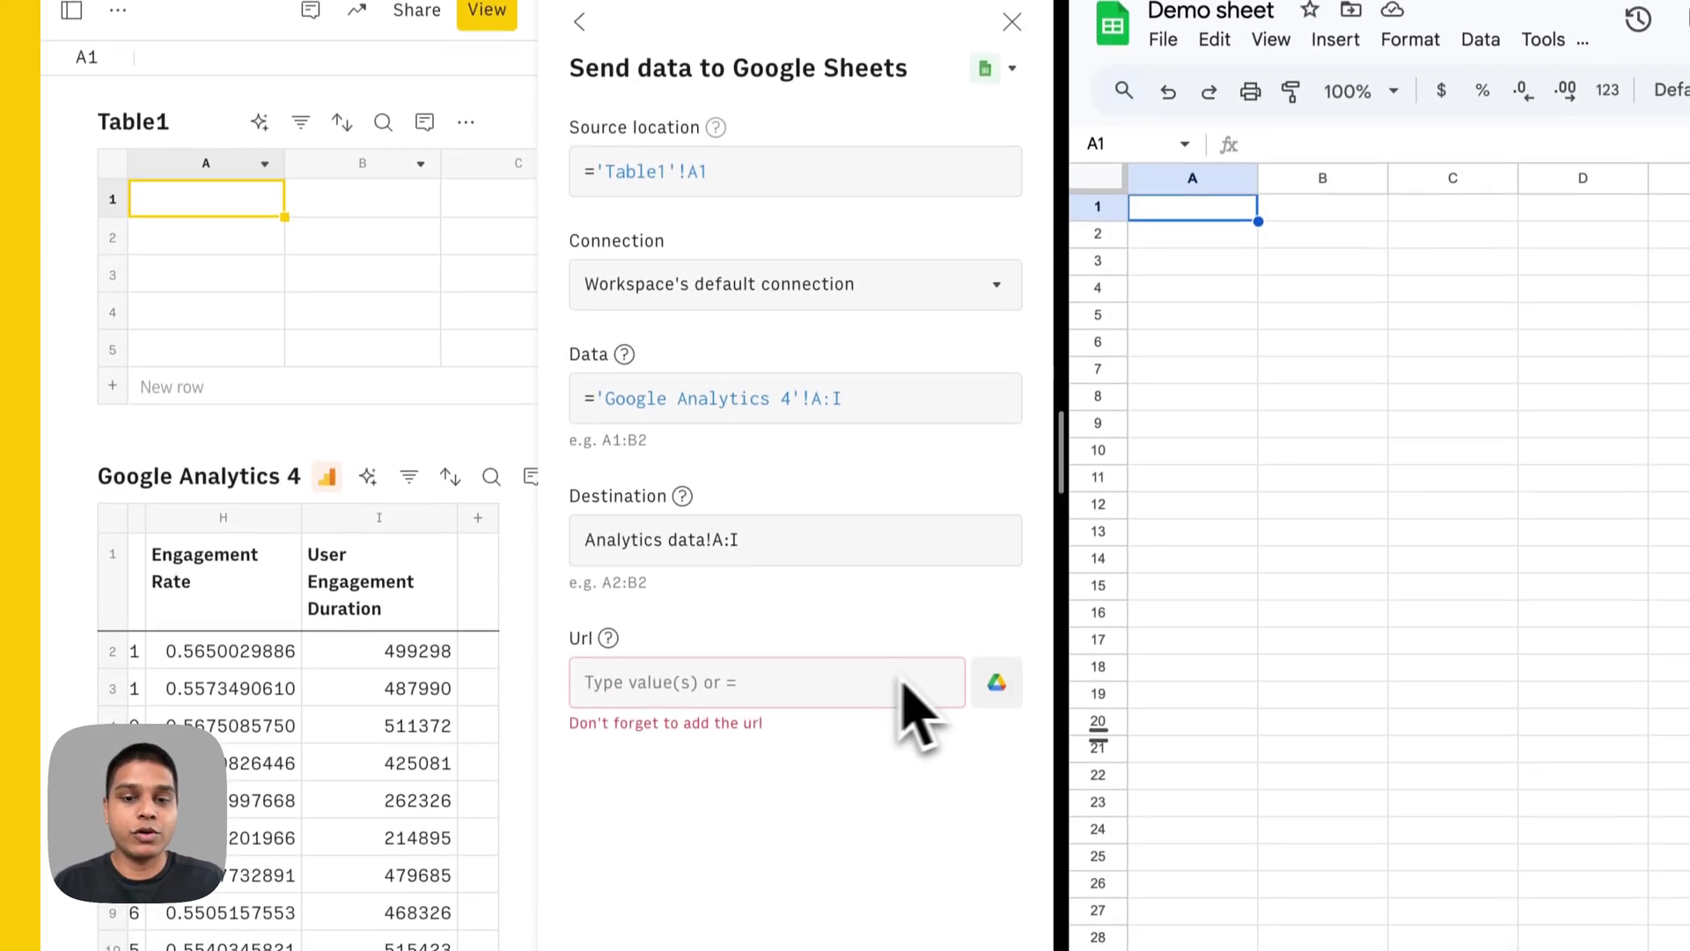
Step: Choose the Demo sheet file from Google Drive as the export URL, insert the function in Table1 and review the exported columns
click(996, 851)
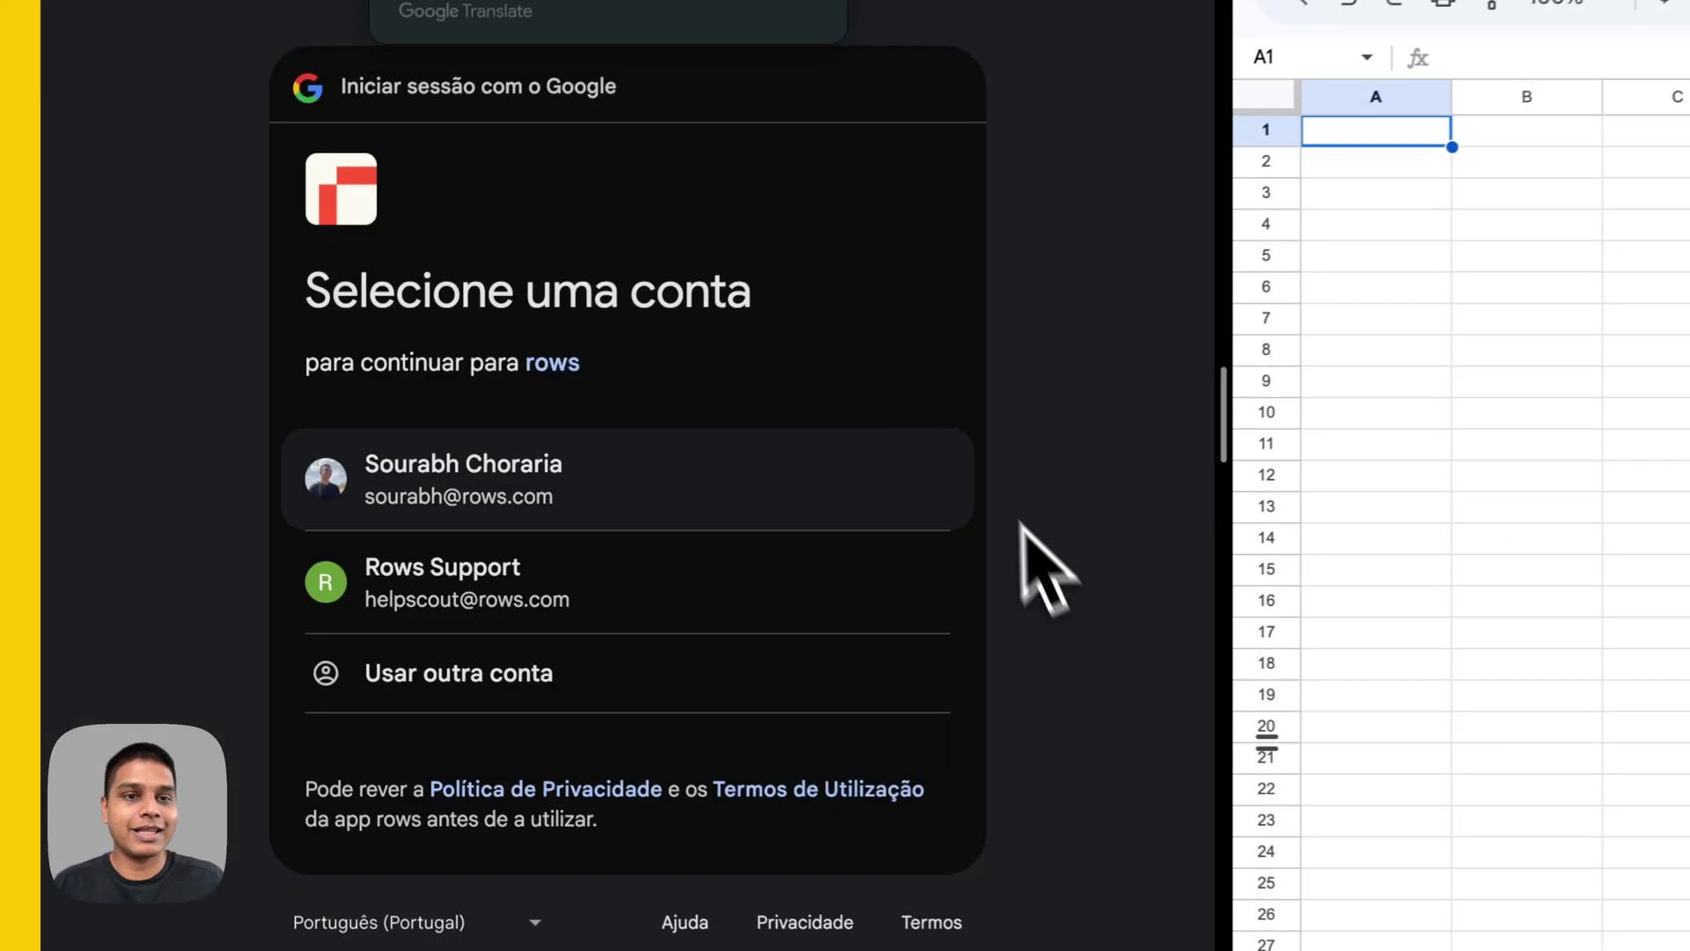
click(887, 444)
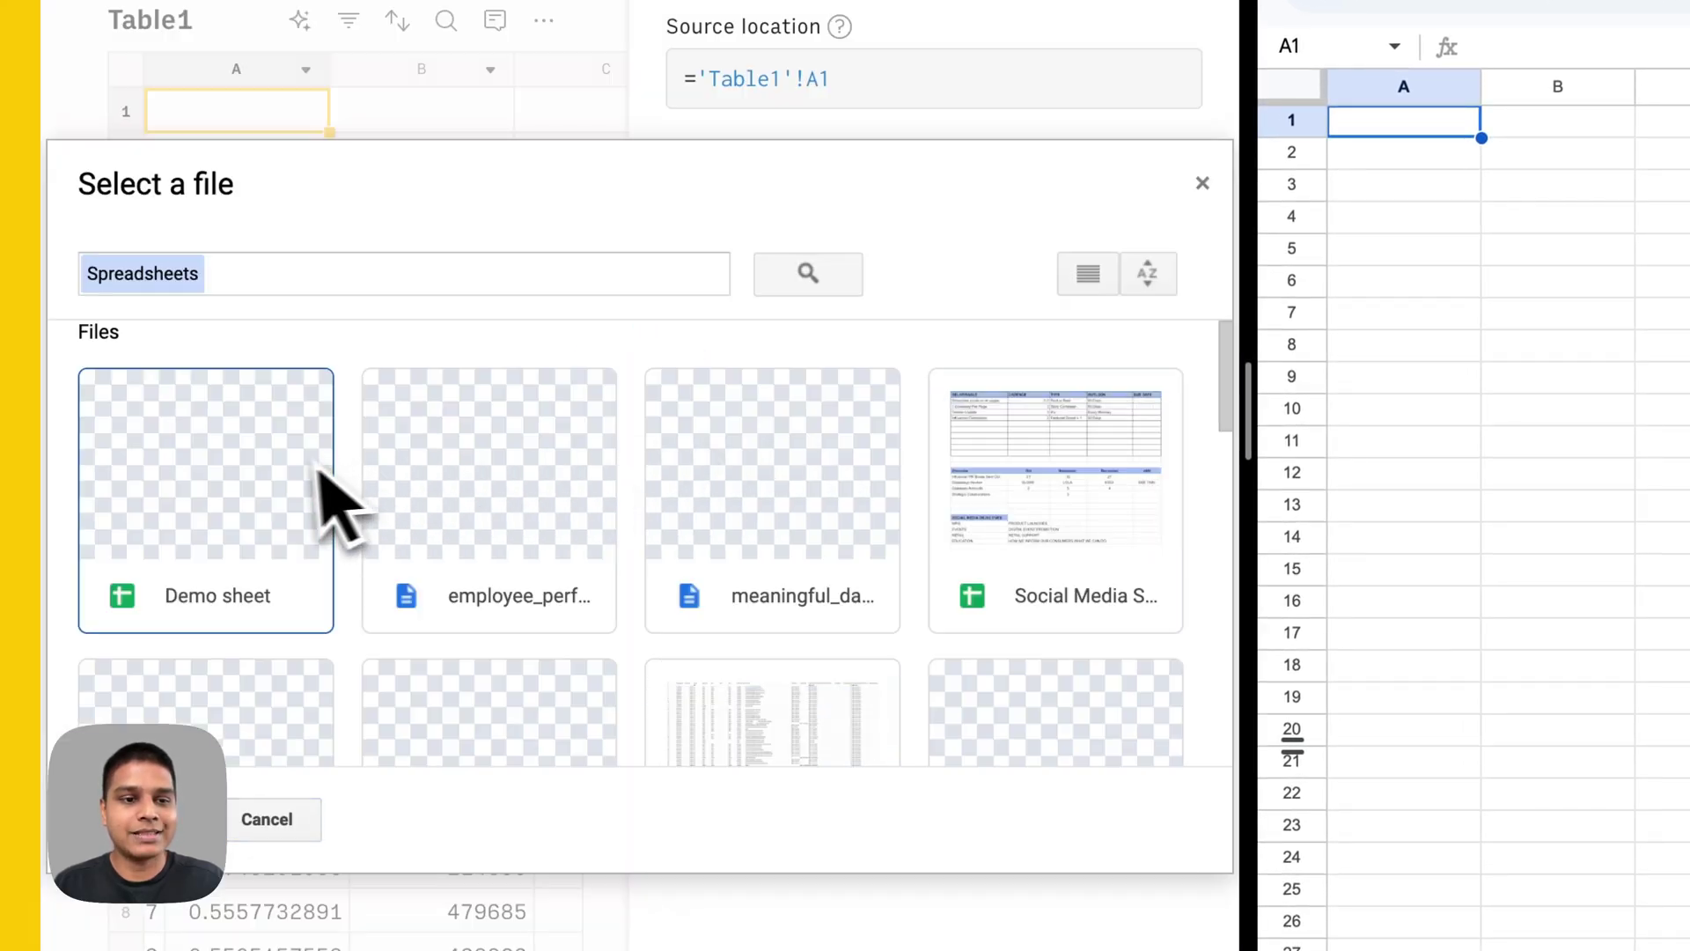
double_click(320, 502)
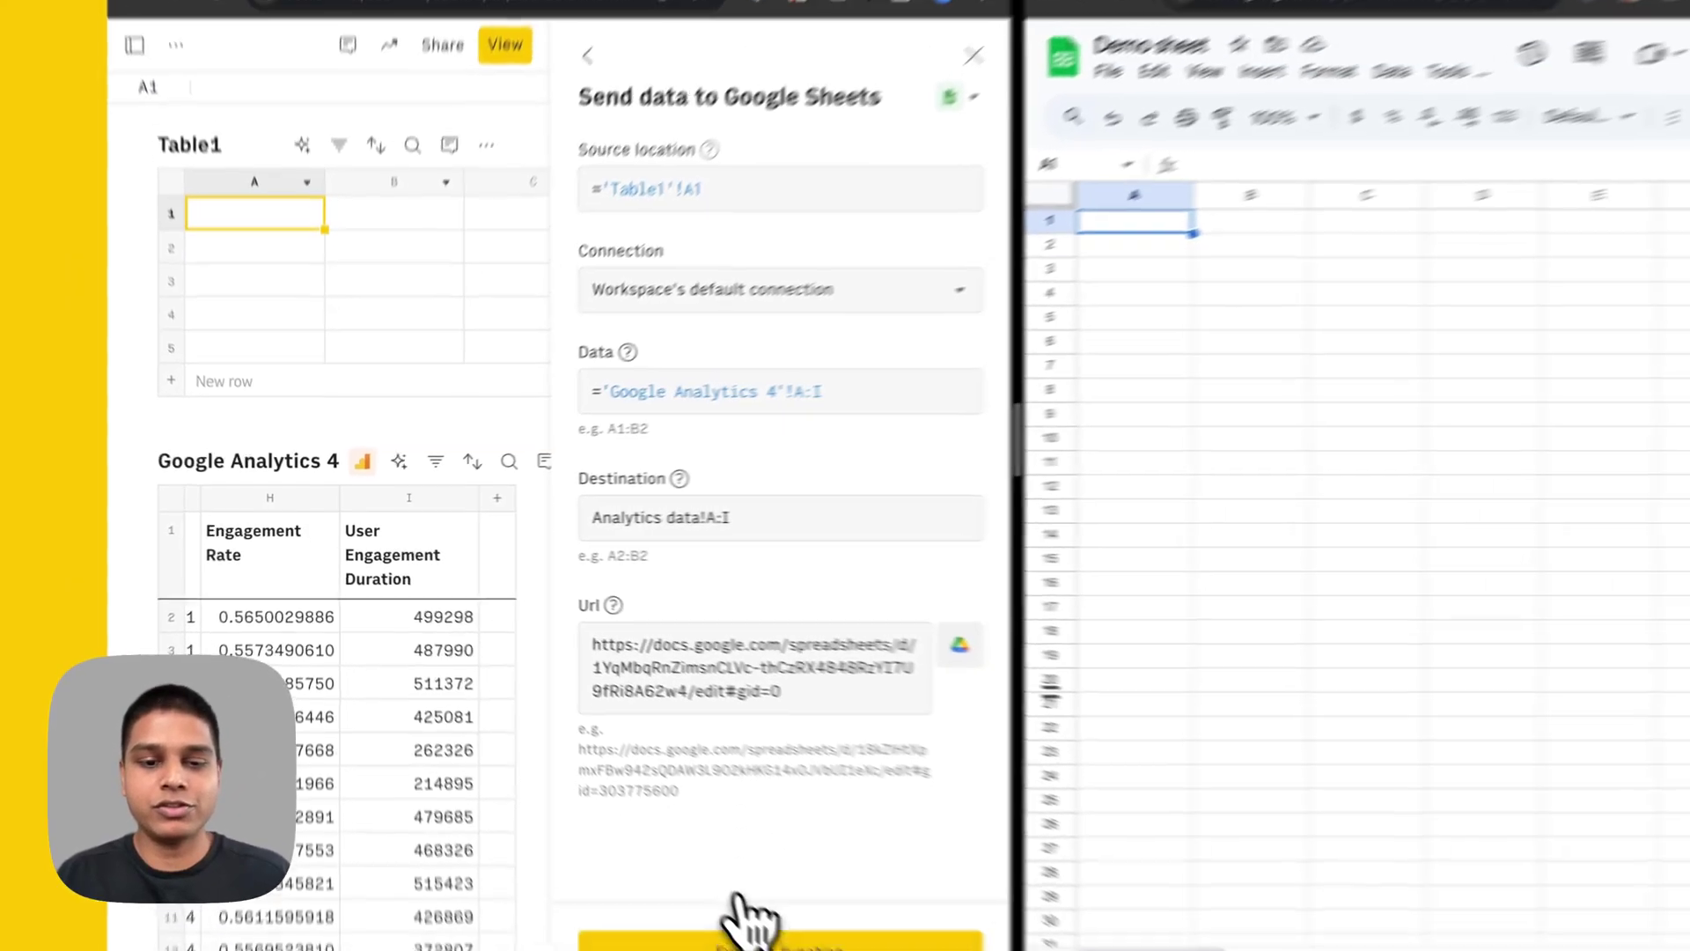
click(660, 872)
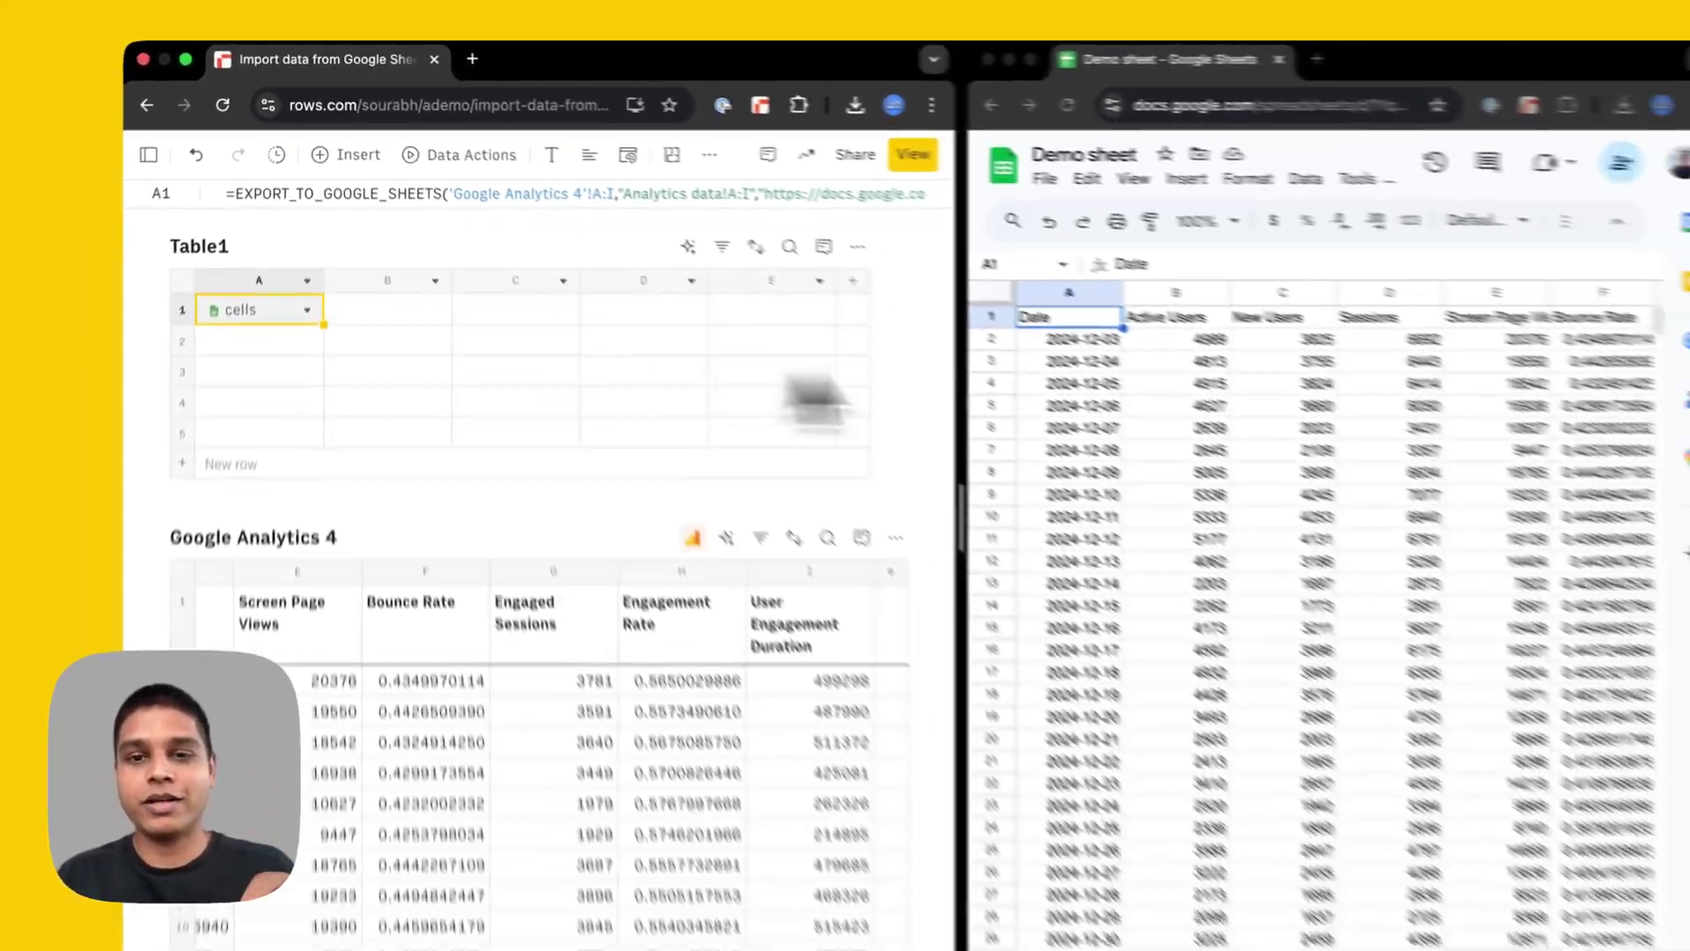
scroll(1473, 661, right, 3)
scroll(1189, 564, left, 5)
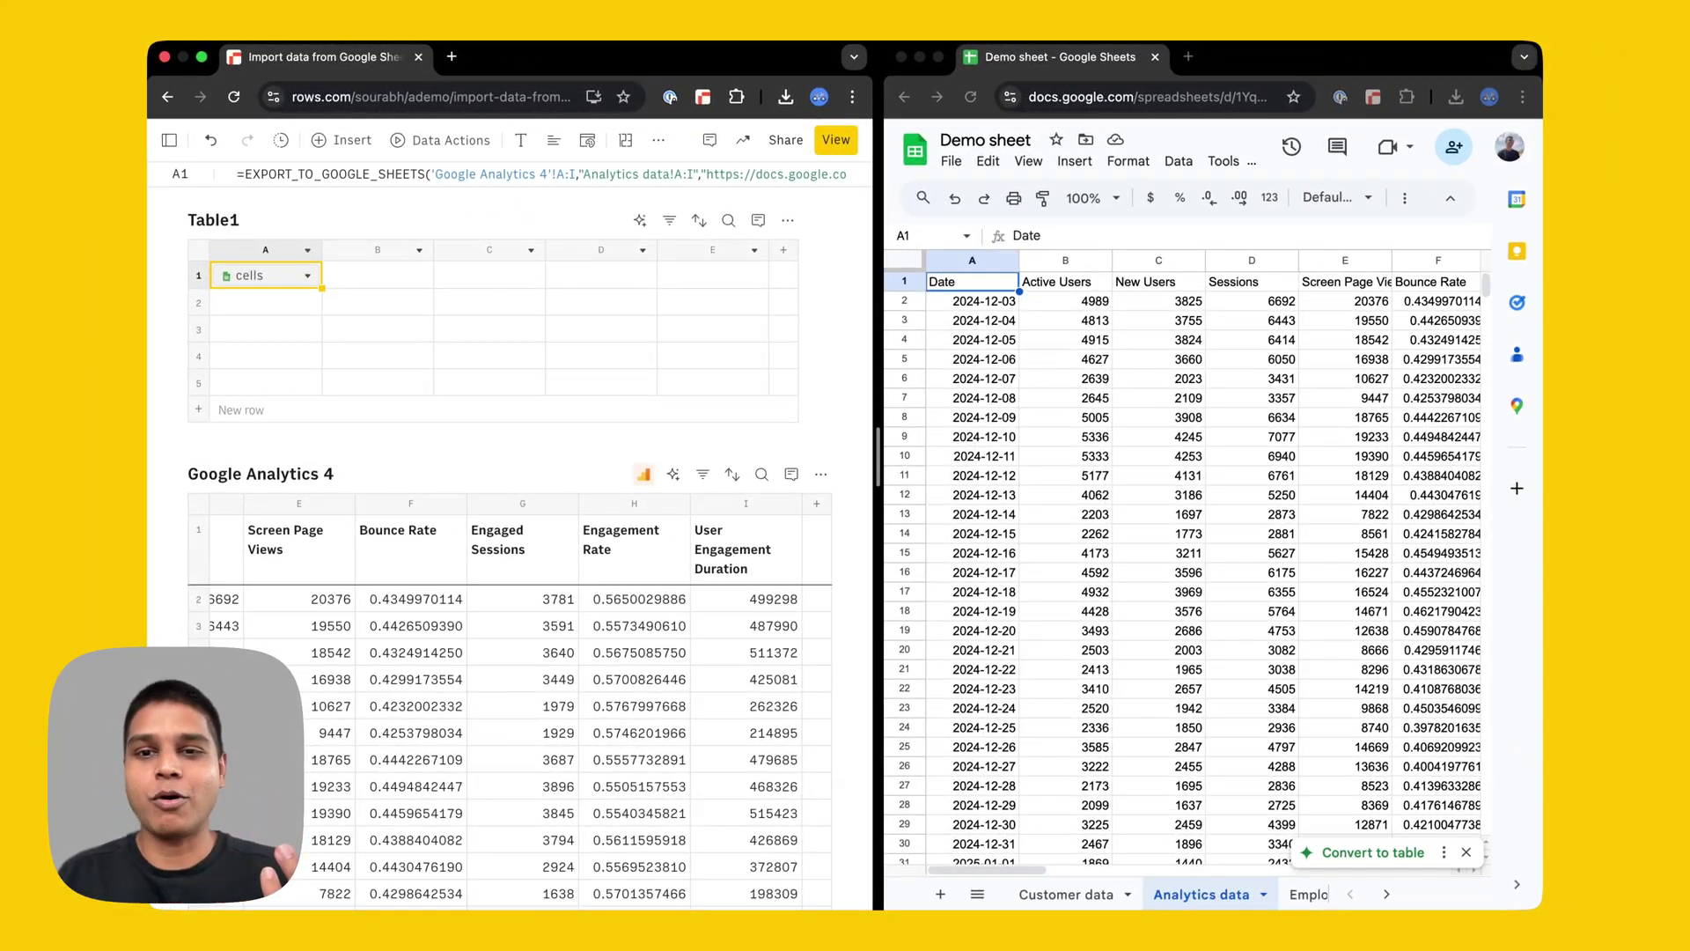